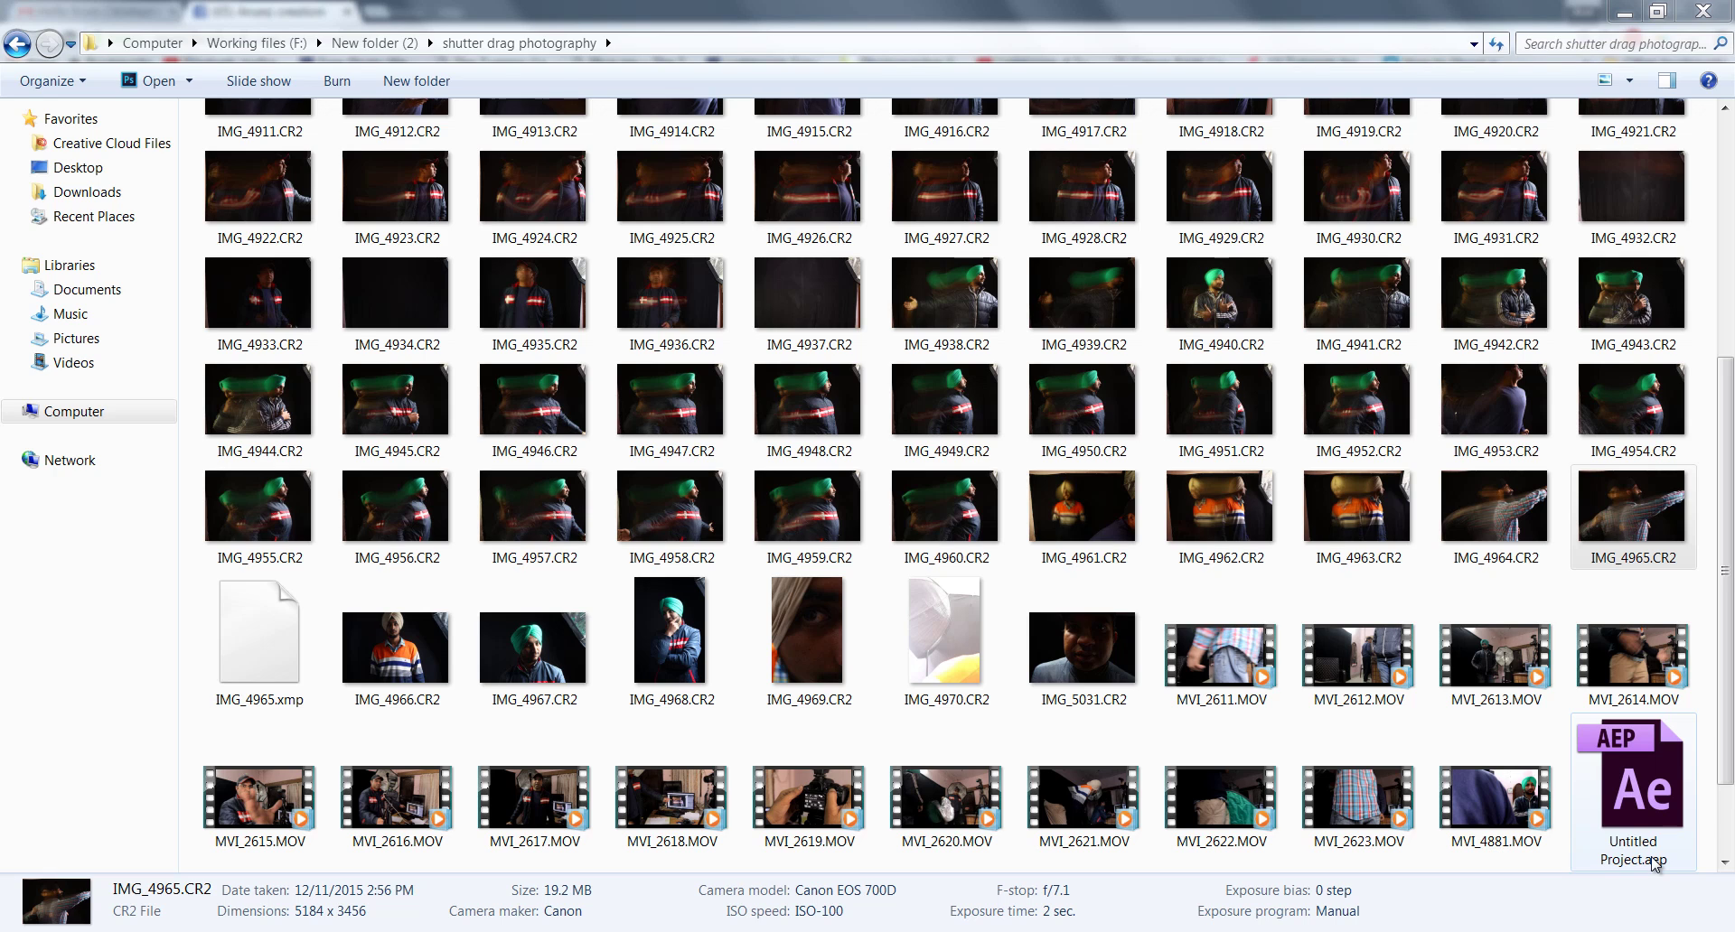
# Select IMG_4956.CR2 and bring up its Open with list showing Adobe Photoshop CC.
pyautogui.click(387, 535)
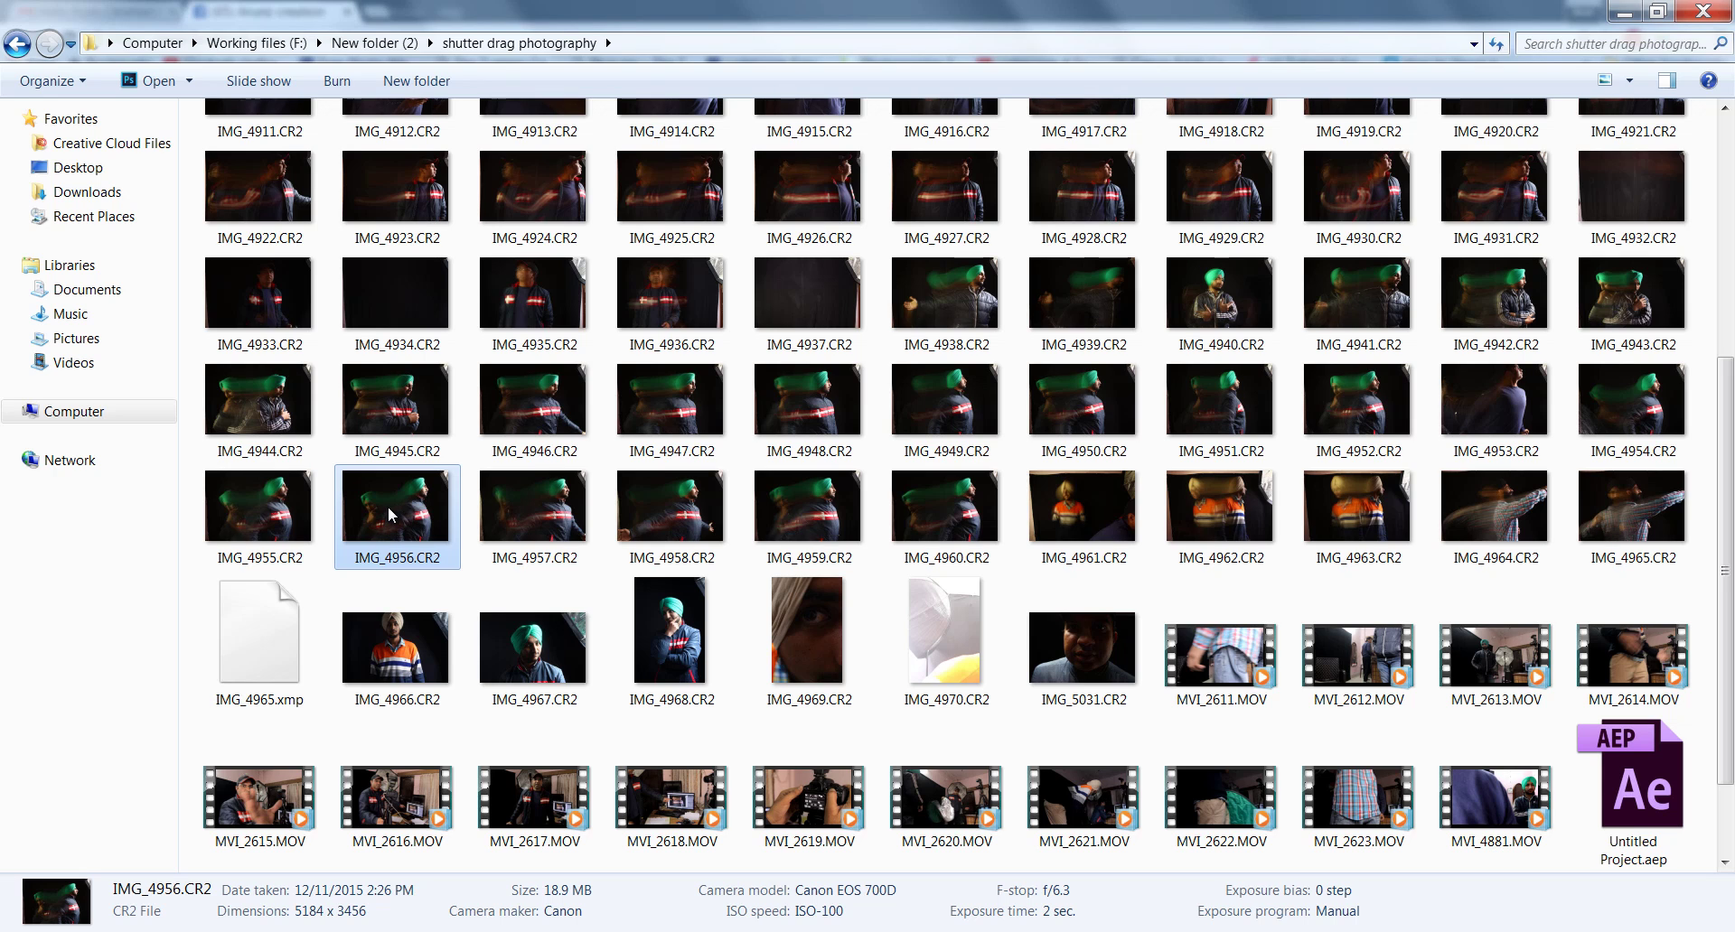
pyautogui.rightClick(389, 515)
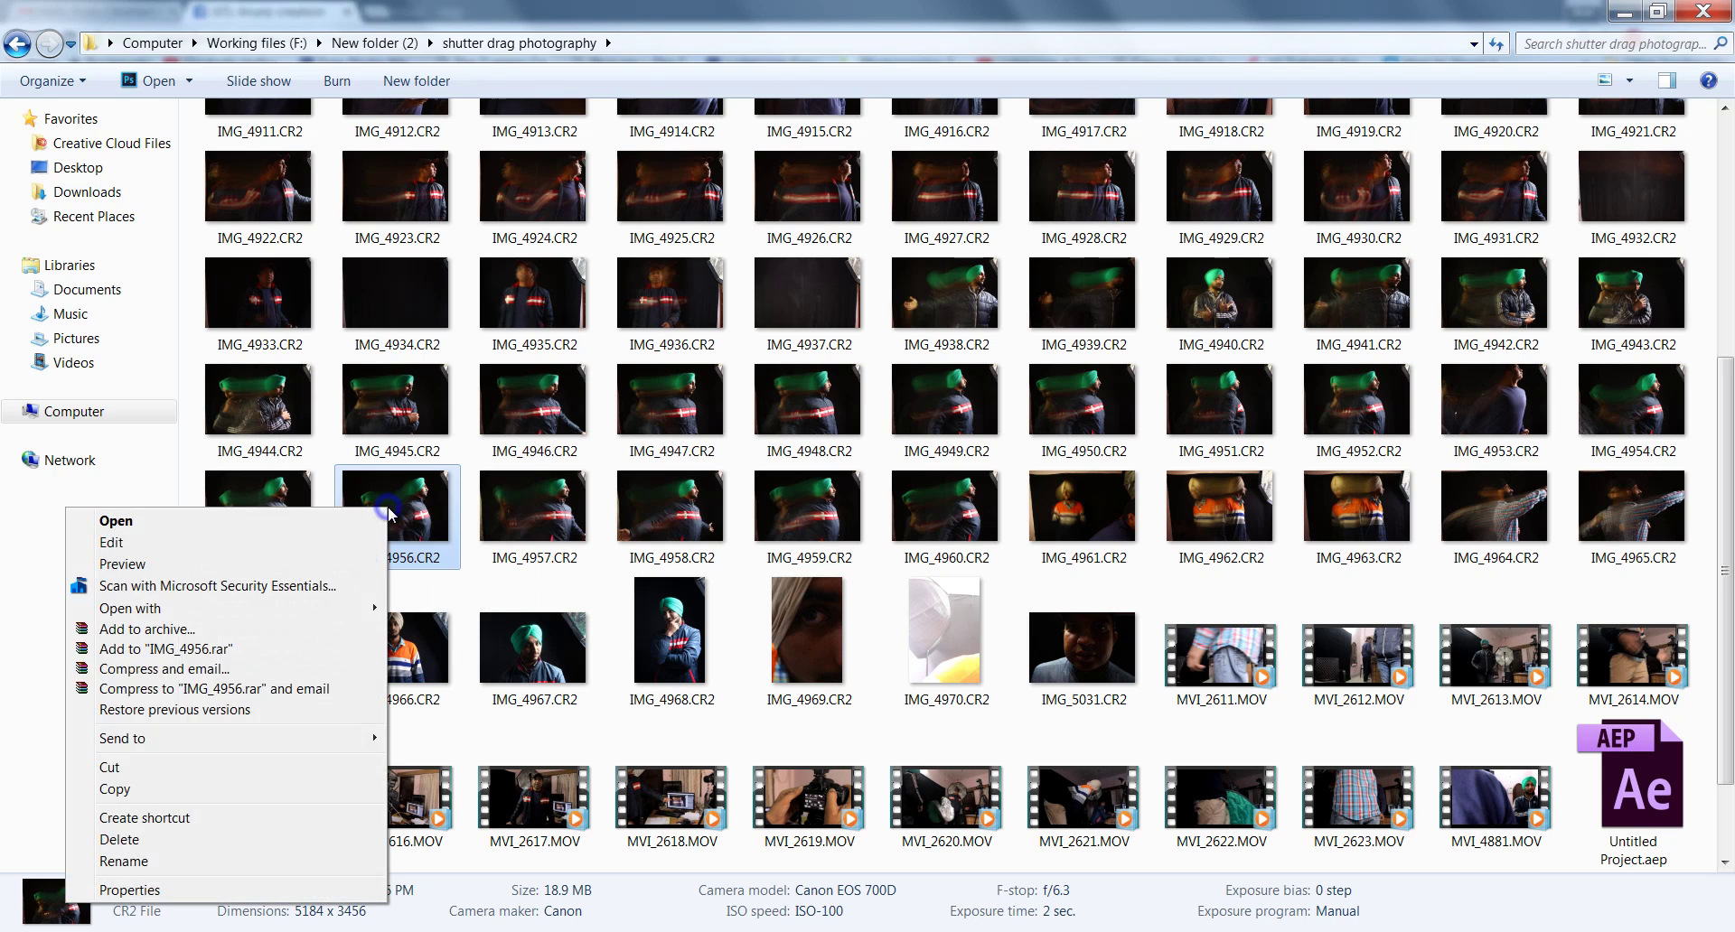
pyautogui.moveTo(337, 613)
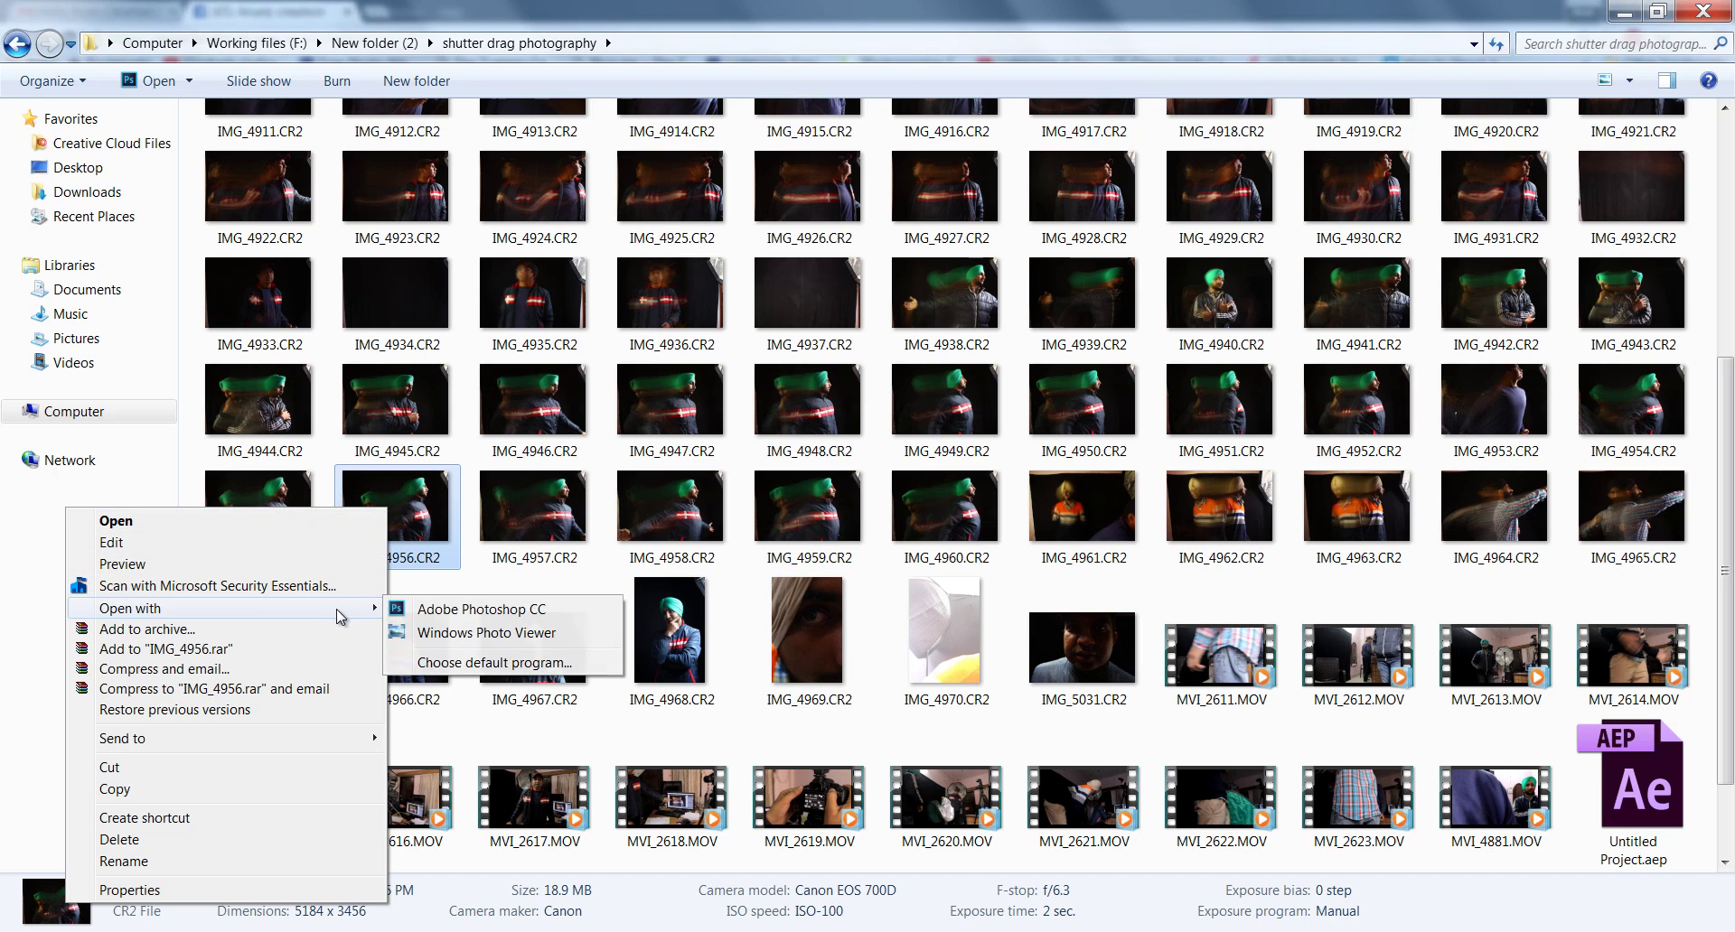
# Open IMG_4956.CR2 in Camera Raw and set Highlights -42, Shadows +100, Exposure slightly negative.
pyautogui.click(481, 611)
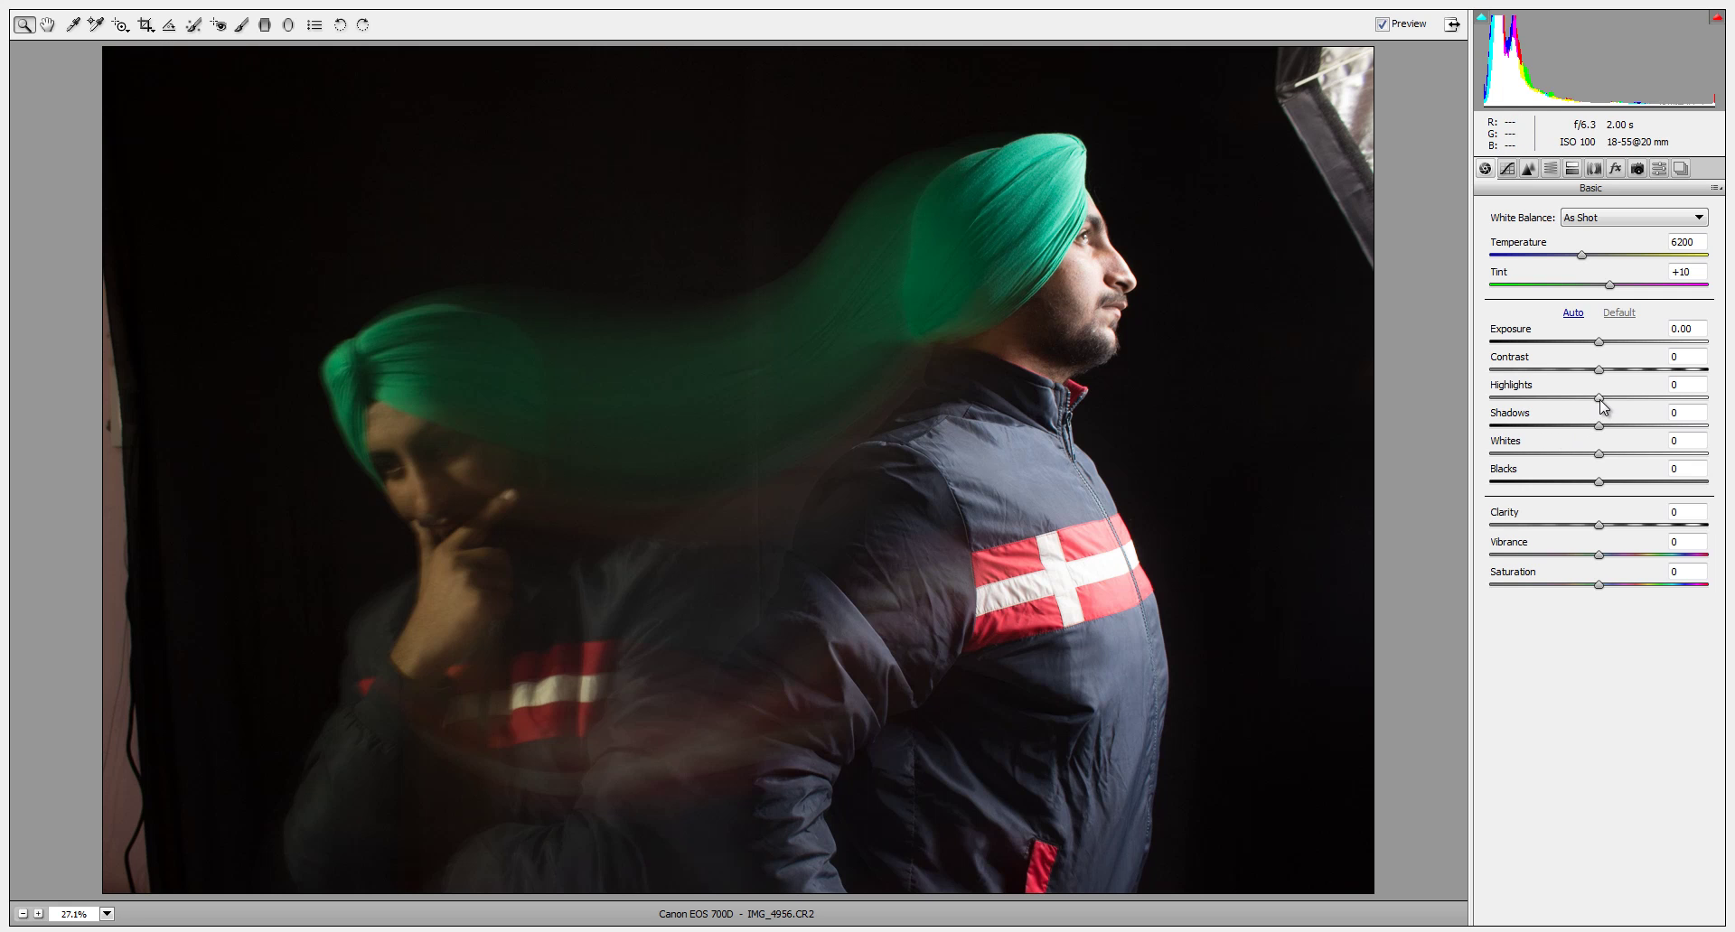
pyautogui.moveTo(1600, 400); pyautogui.dragTo(1556, 414)
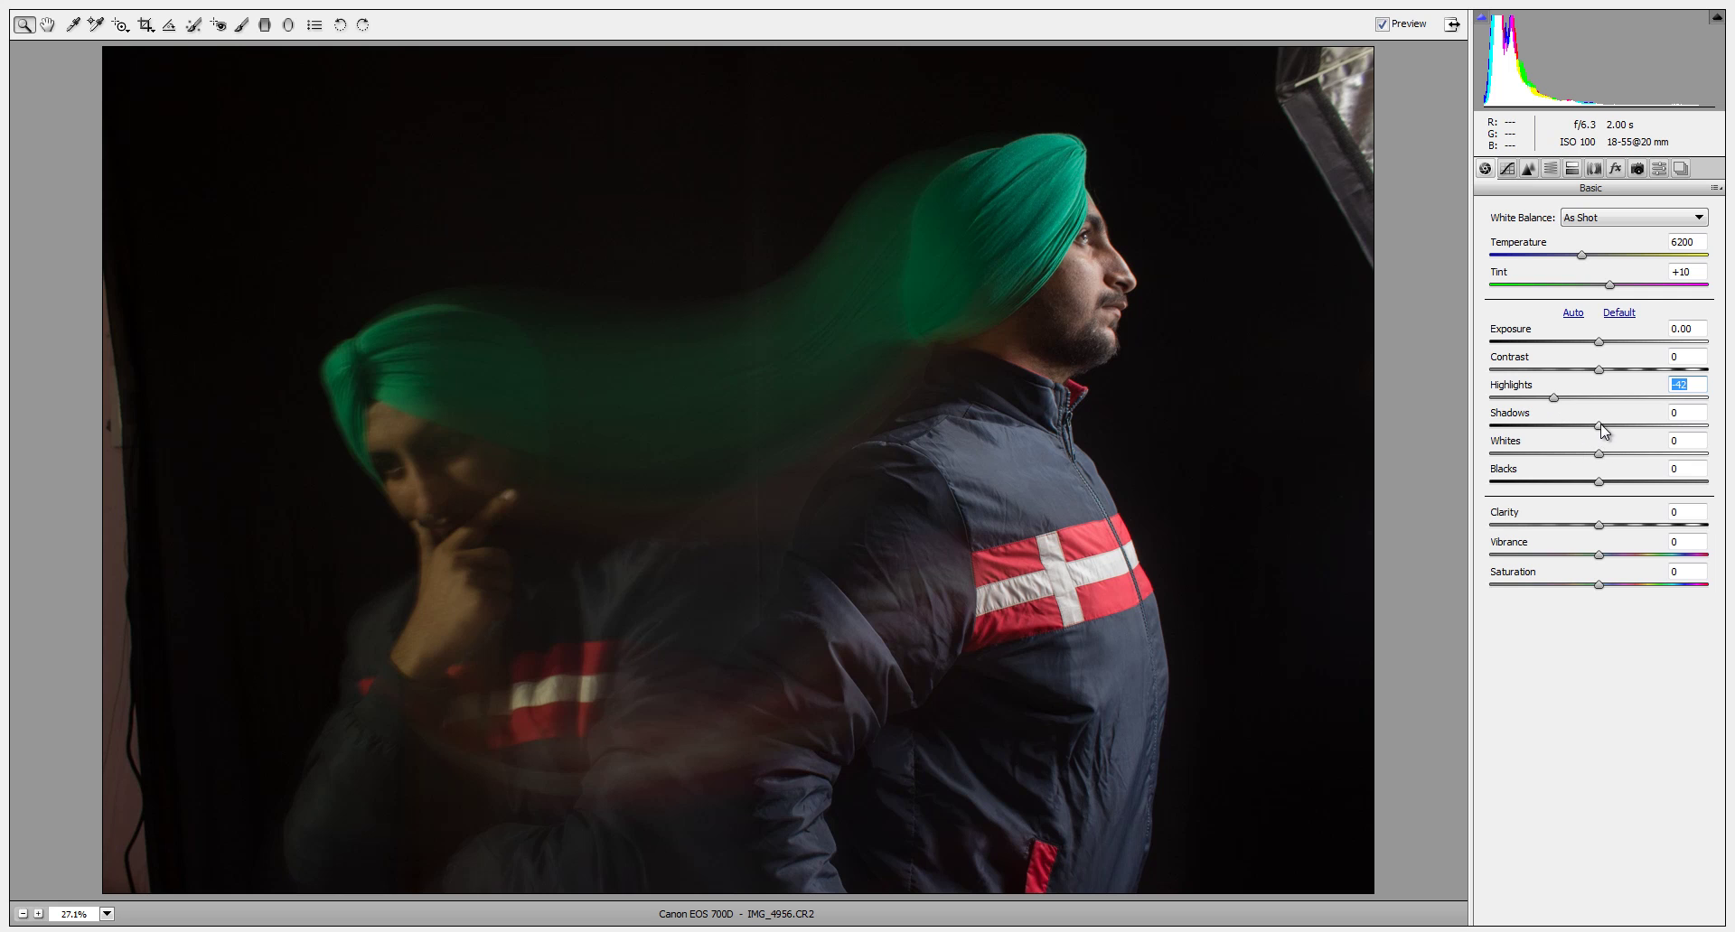
pyautogui.moveTo(1599, 426); pyautogui.dragTo(1721, 451)
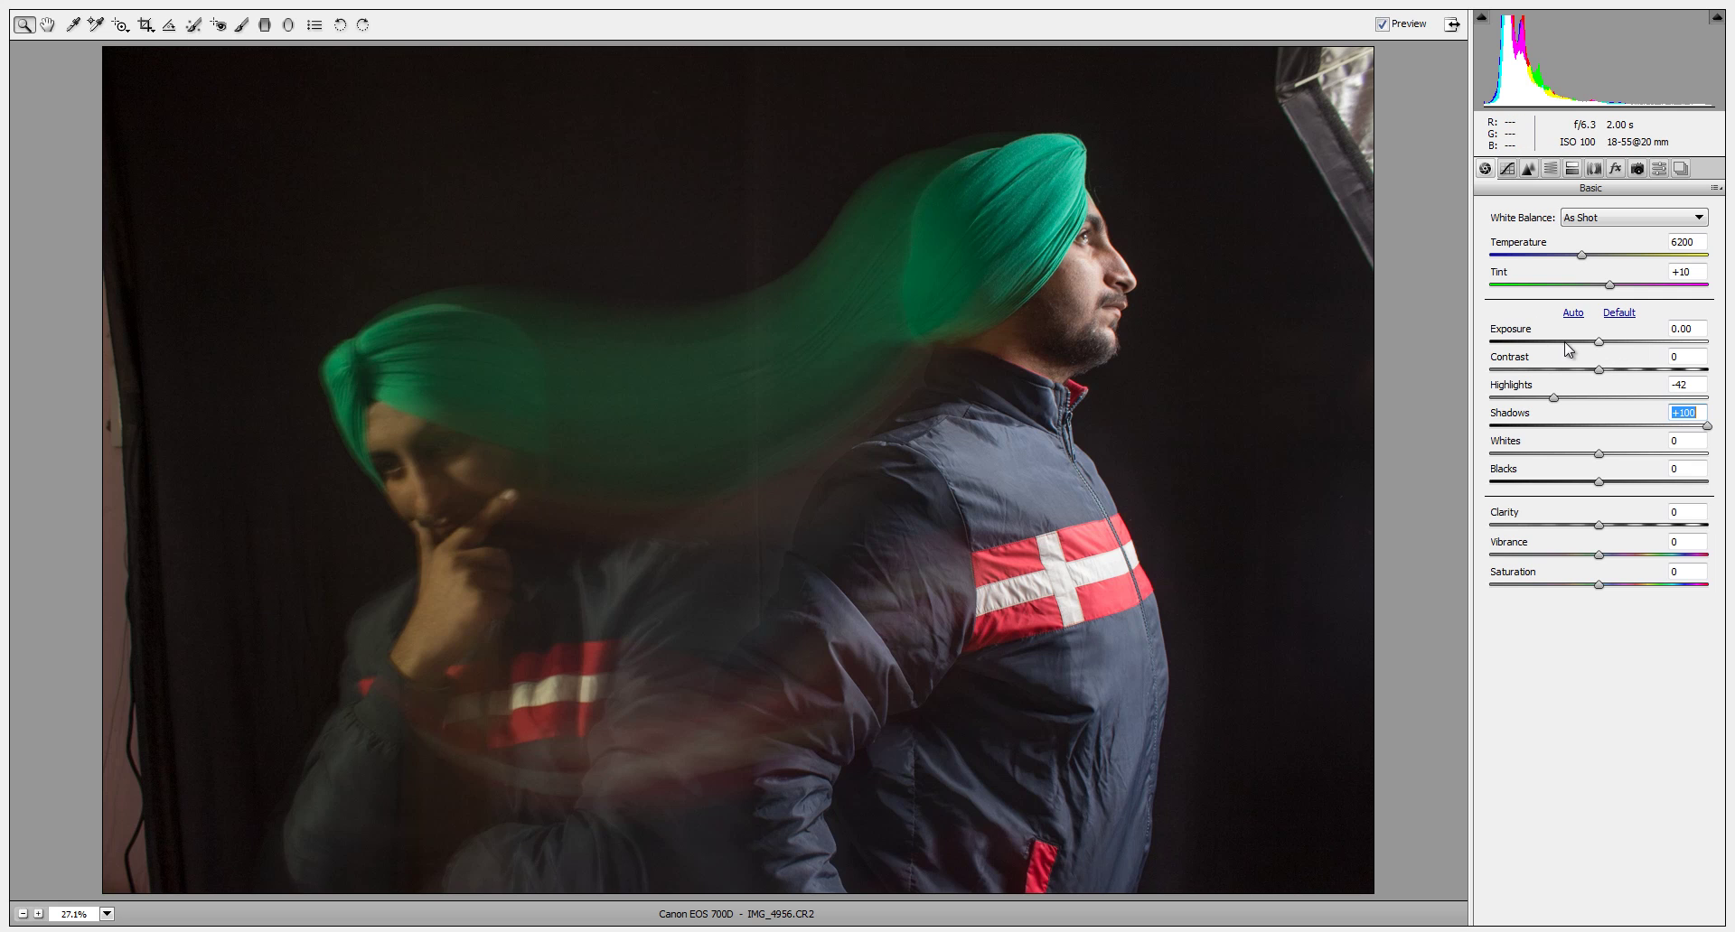
pyautogui.click(1598, 342)
pyautogui.moveTo(1600, 347); pyautogui.dragTo(1586, 350)
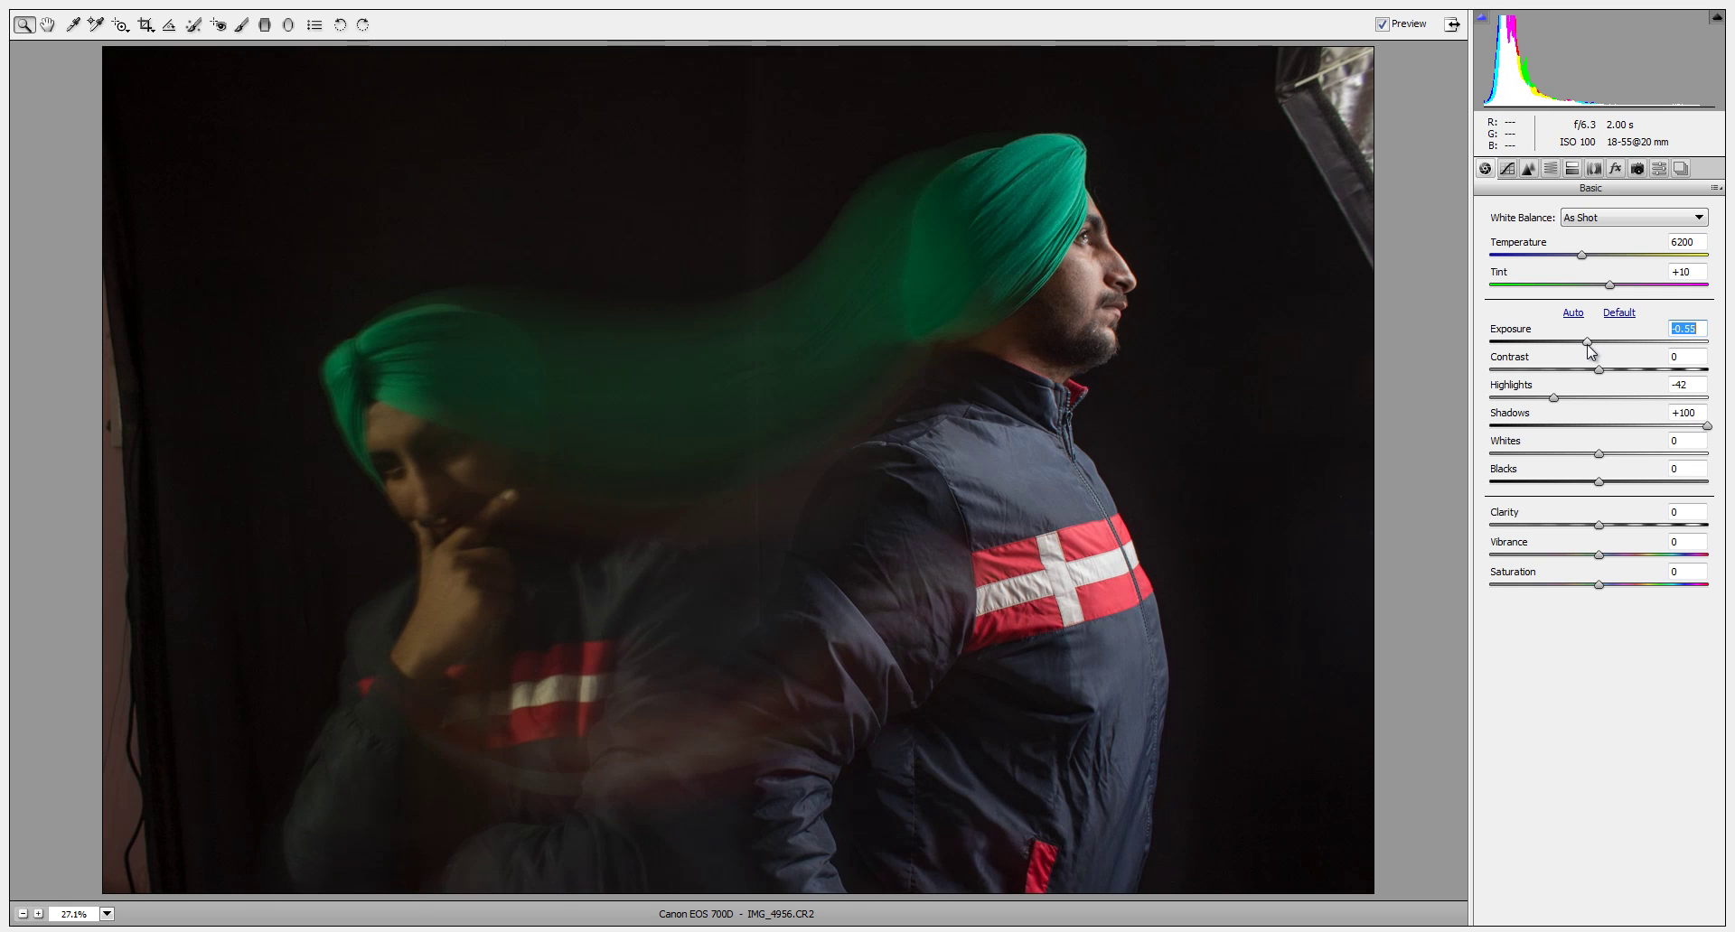
# In HSL/Grayscale, set Oranges saturation to -14 and Oranges luminance to +43.
pyautogui.click(1571, 170)
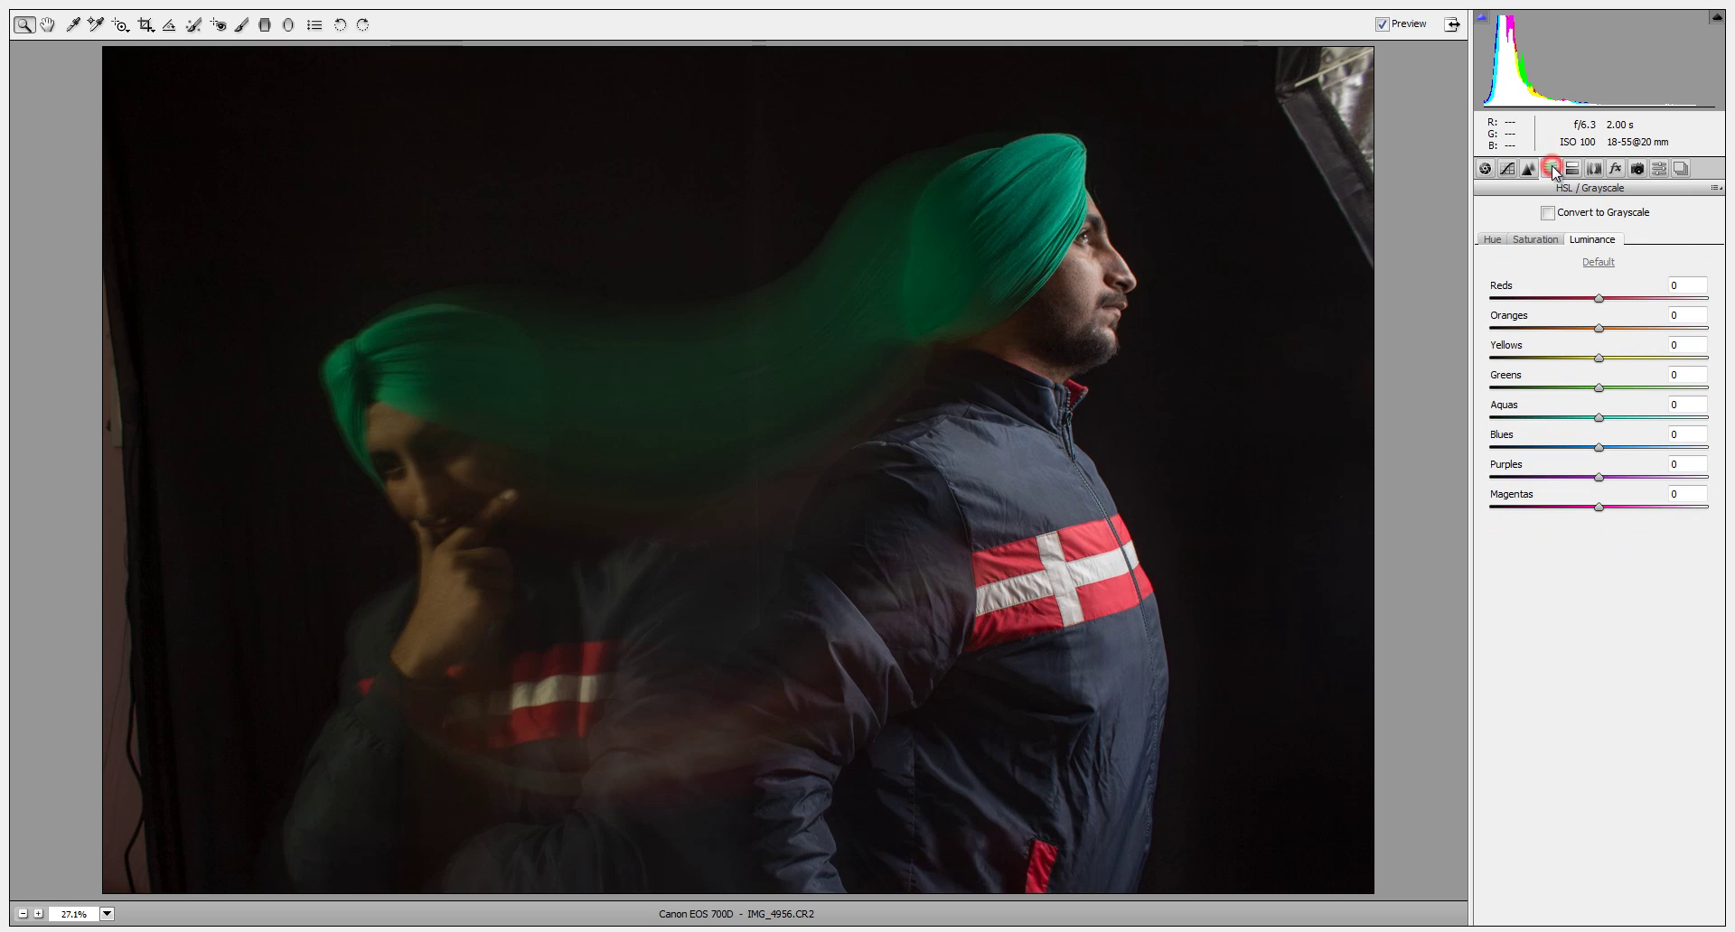
pyautogui.click(1545, 240)
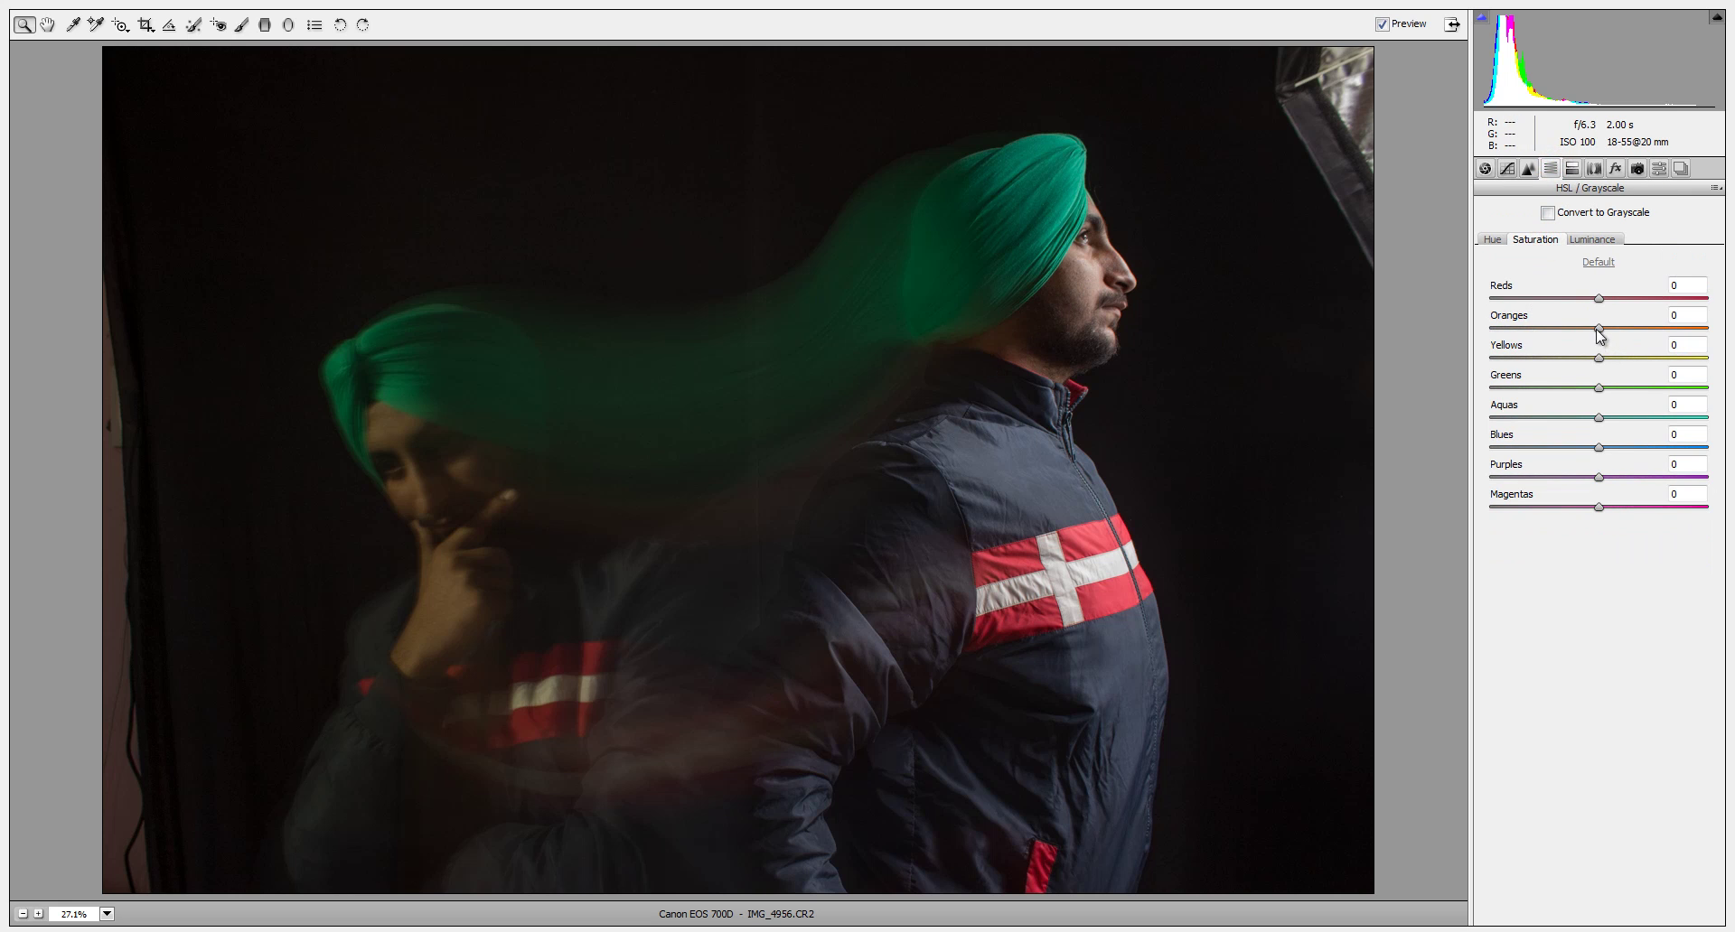
pyautogui.moveTo(1601, 332); pyautogui.dragTo(1587, 334)
pyautogui.click(1590, 239)
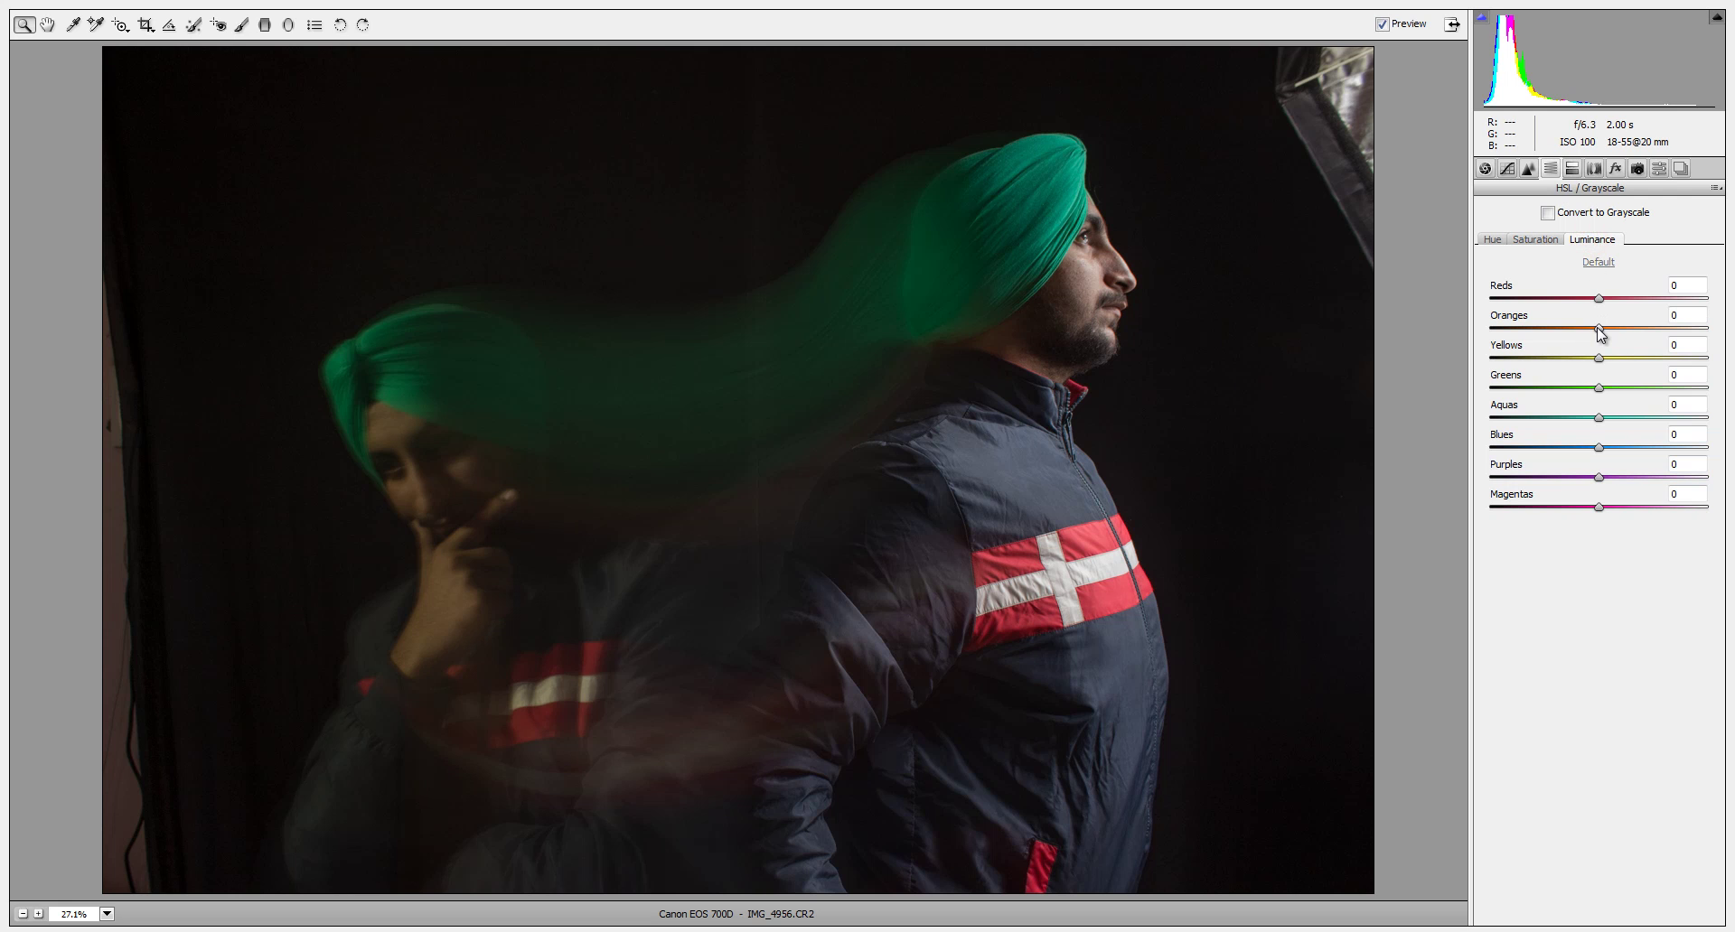
pyautogui.click(1600, 332)
pyautogui.moveTo(1596, 334); pyautogui.dragTo(1644, 355)
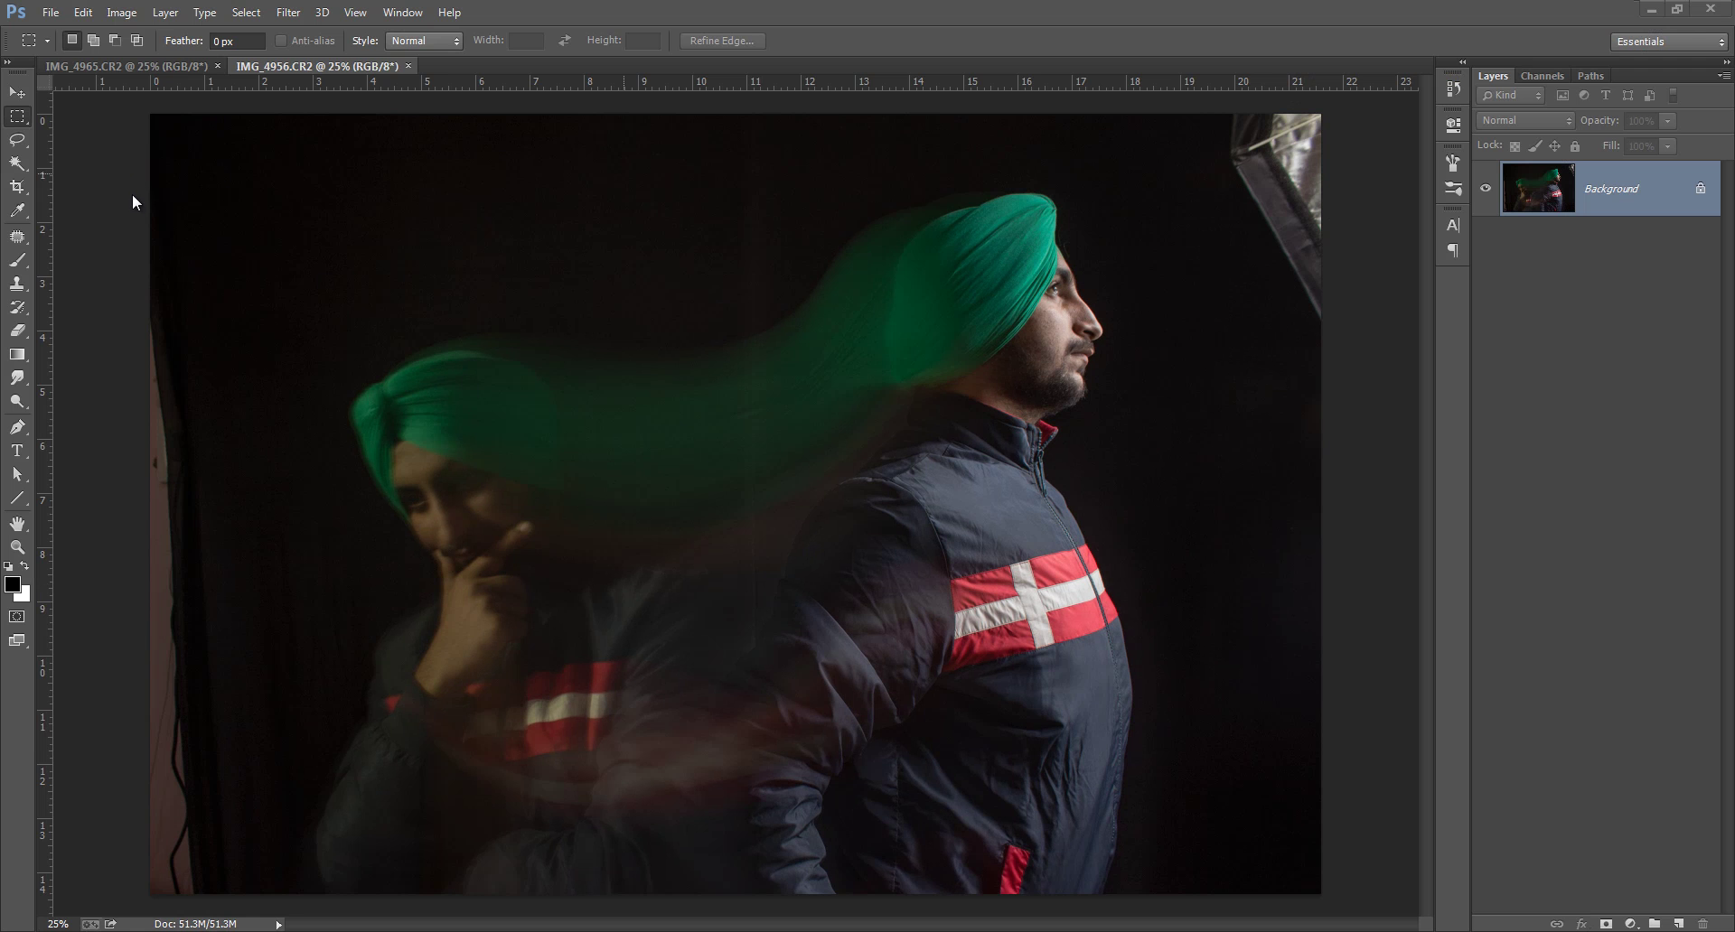
# Crop the portrait by pulling the top-left and bottom-right corners inward and committing.
pyautogui.click(18, 187)
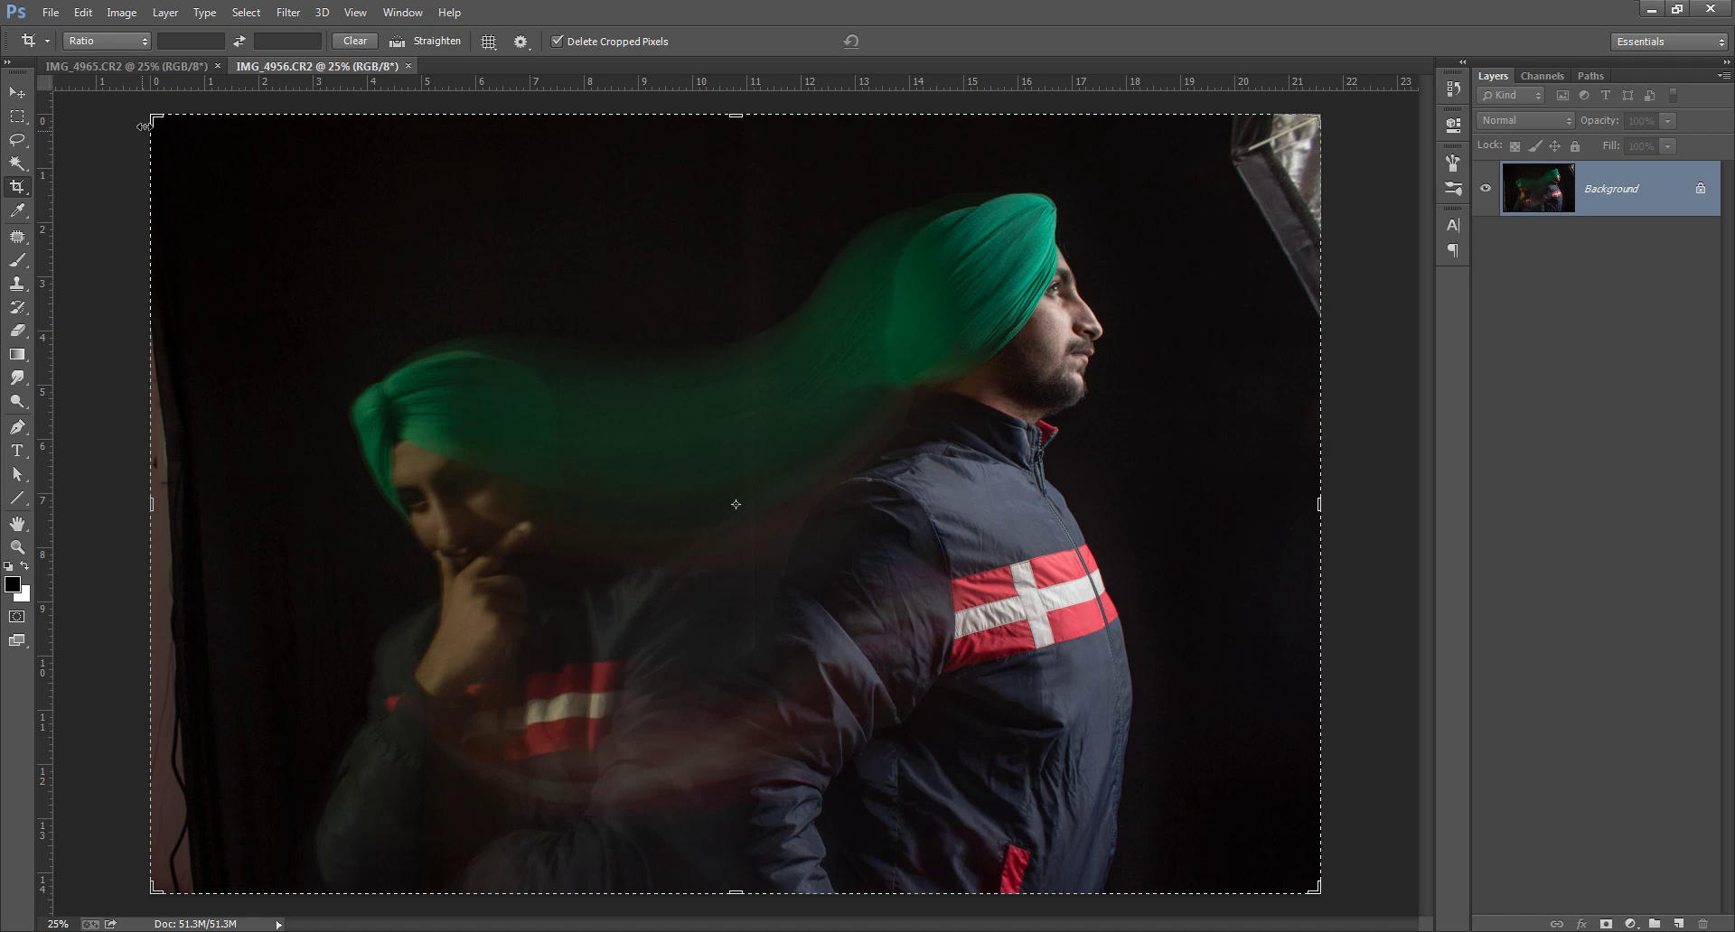
pyautogui.moveTo(152, 115); pyautogui.dragTo(178, 133)
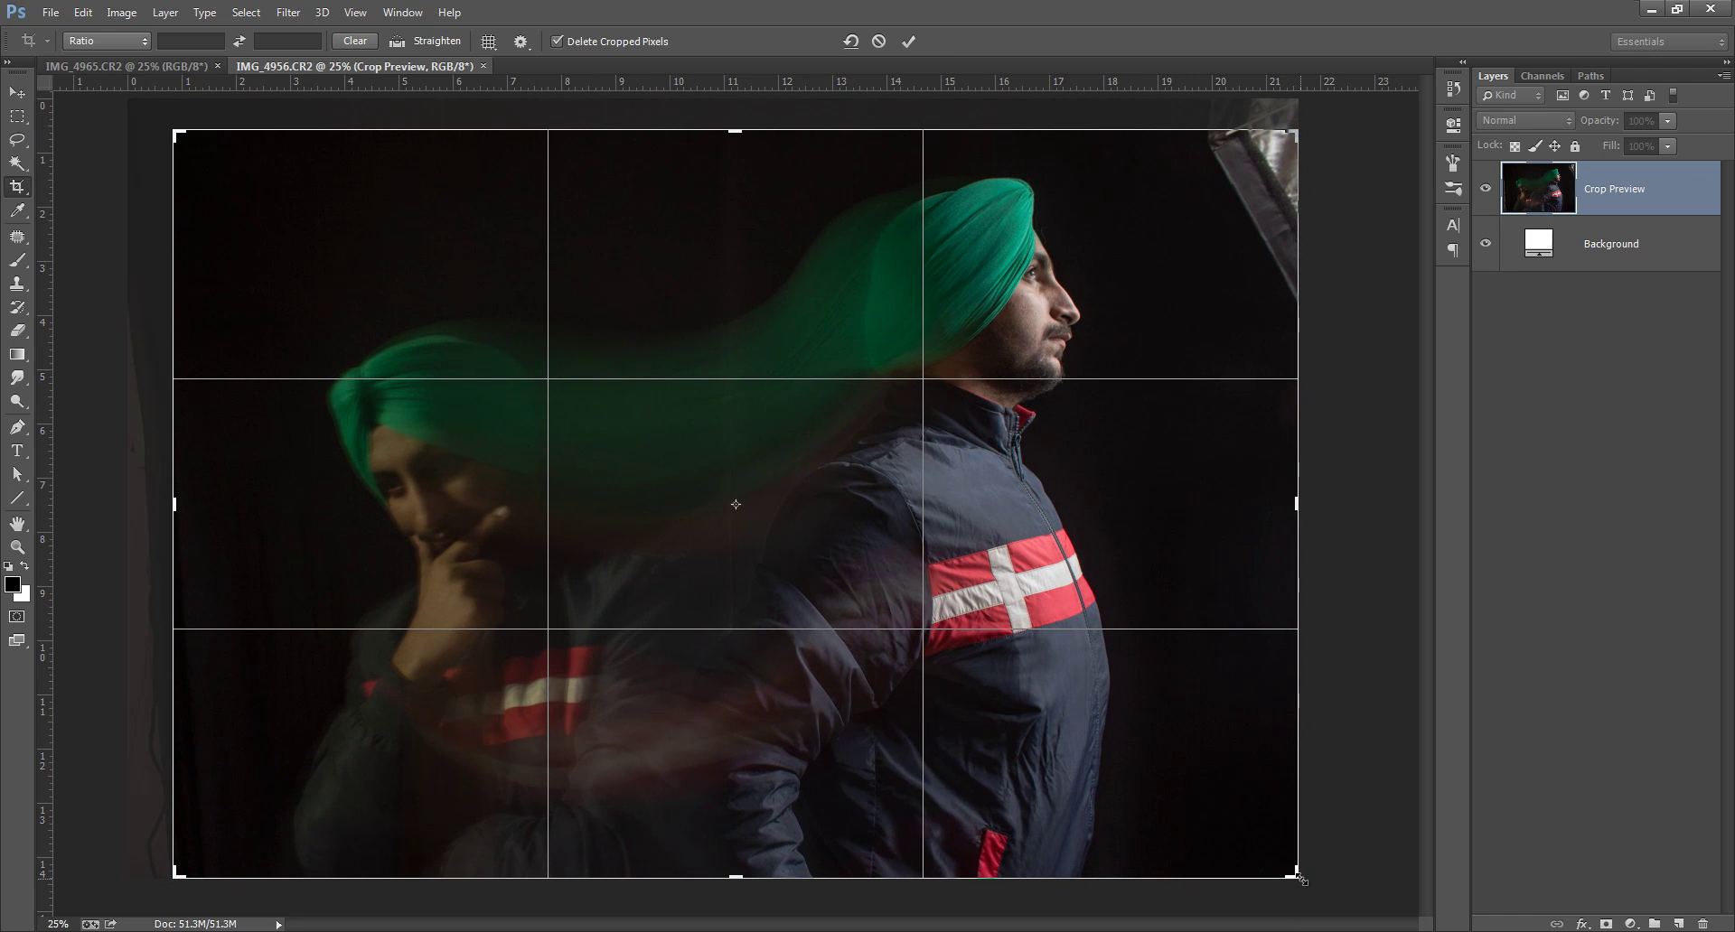
pyautogui.moveTo(1295, 873); pyautogui.dragTo(1294, 869)
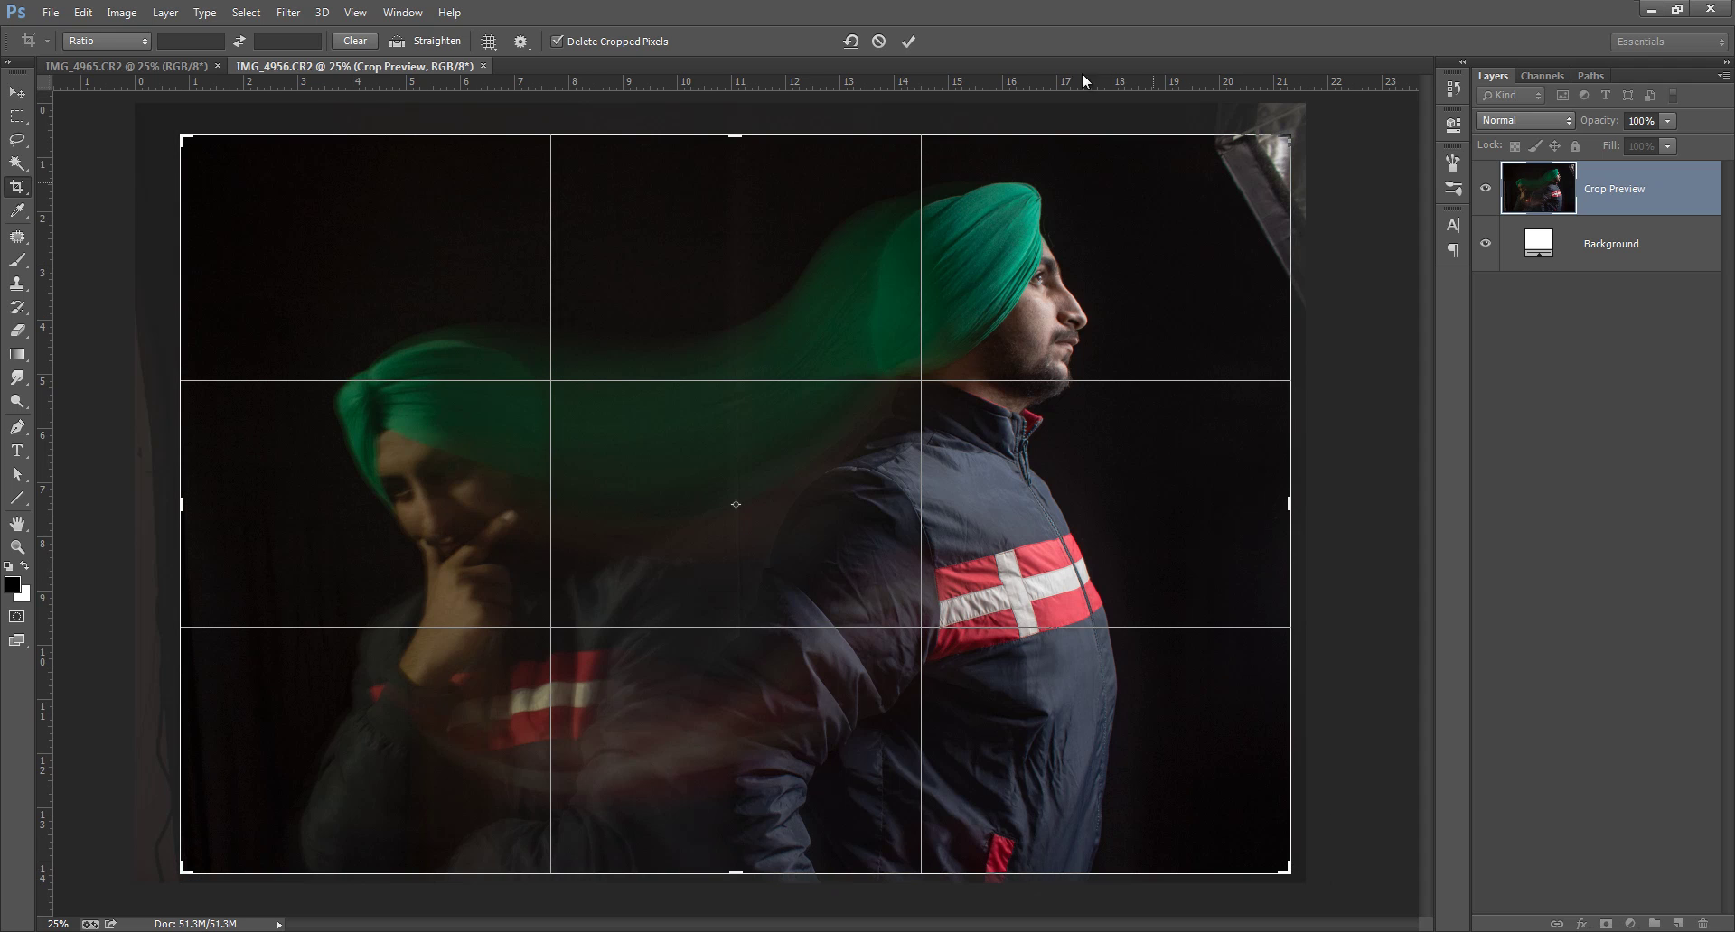
pyautogui.click(908, 42)
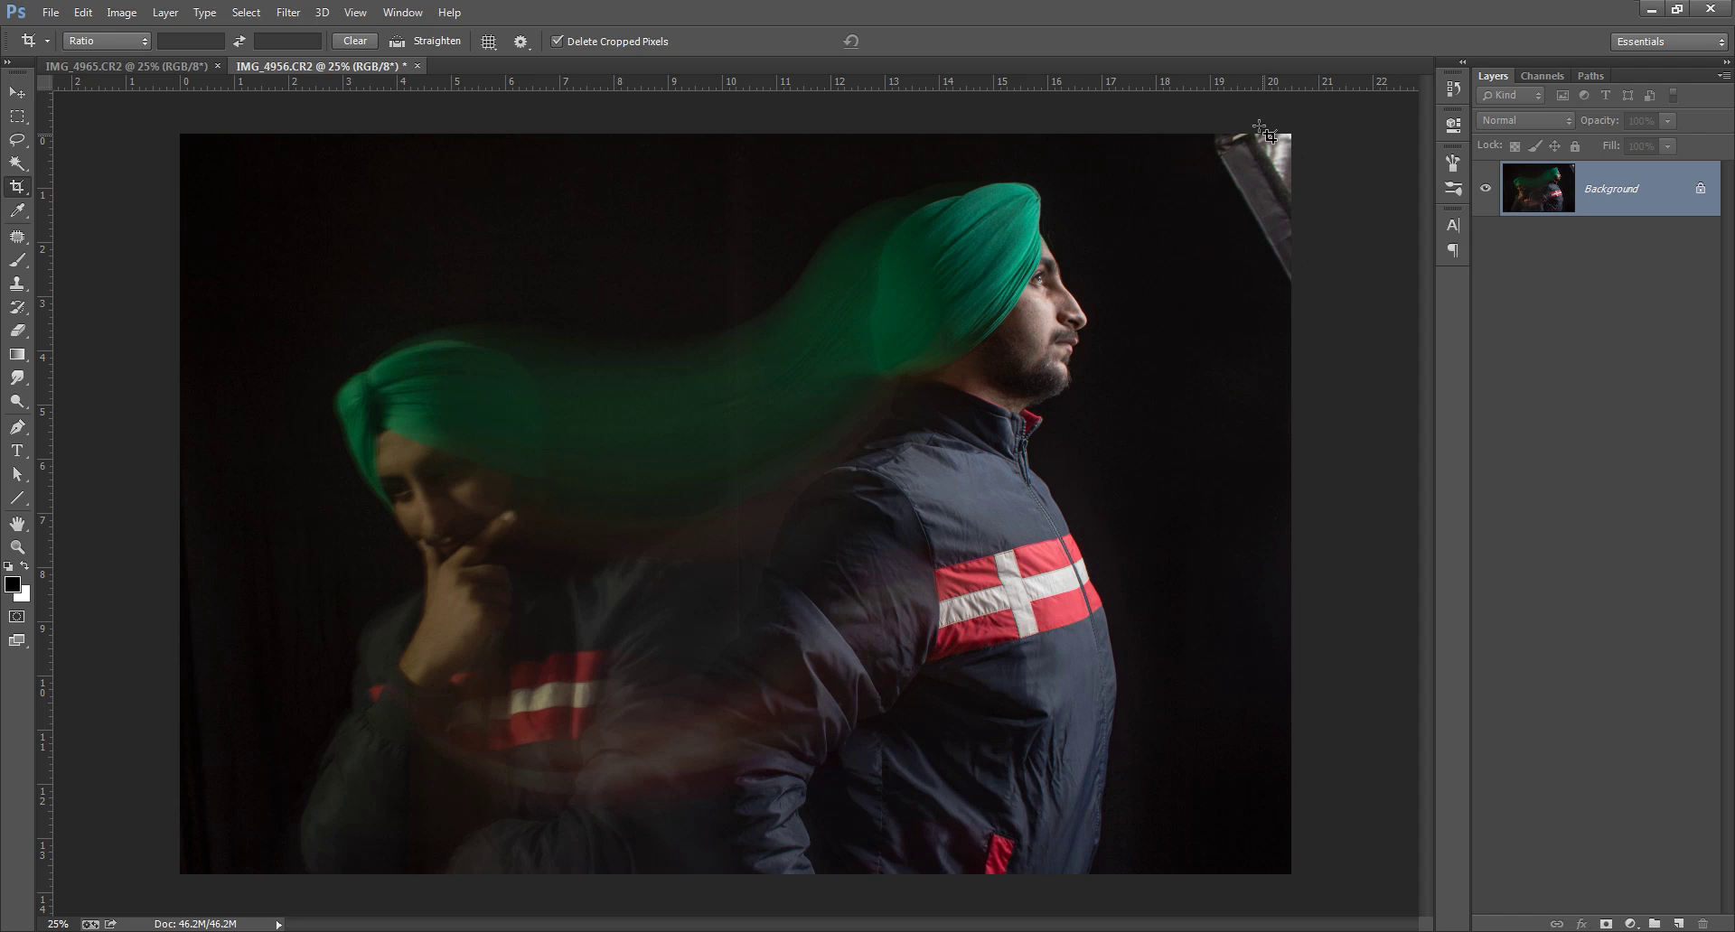
# On new Layer 1, clone the dark backdrop over the top-right light stand.
pyautogui.click(1678, 923)
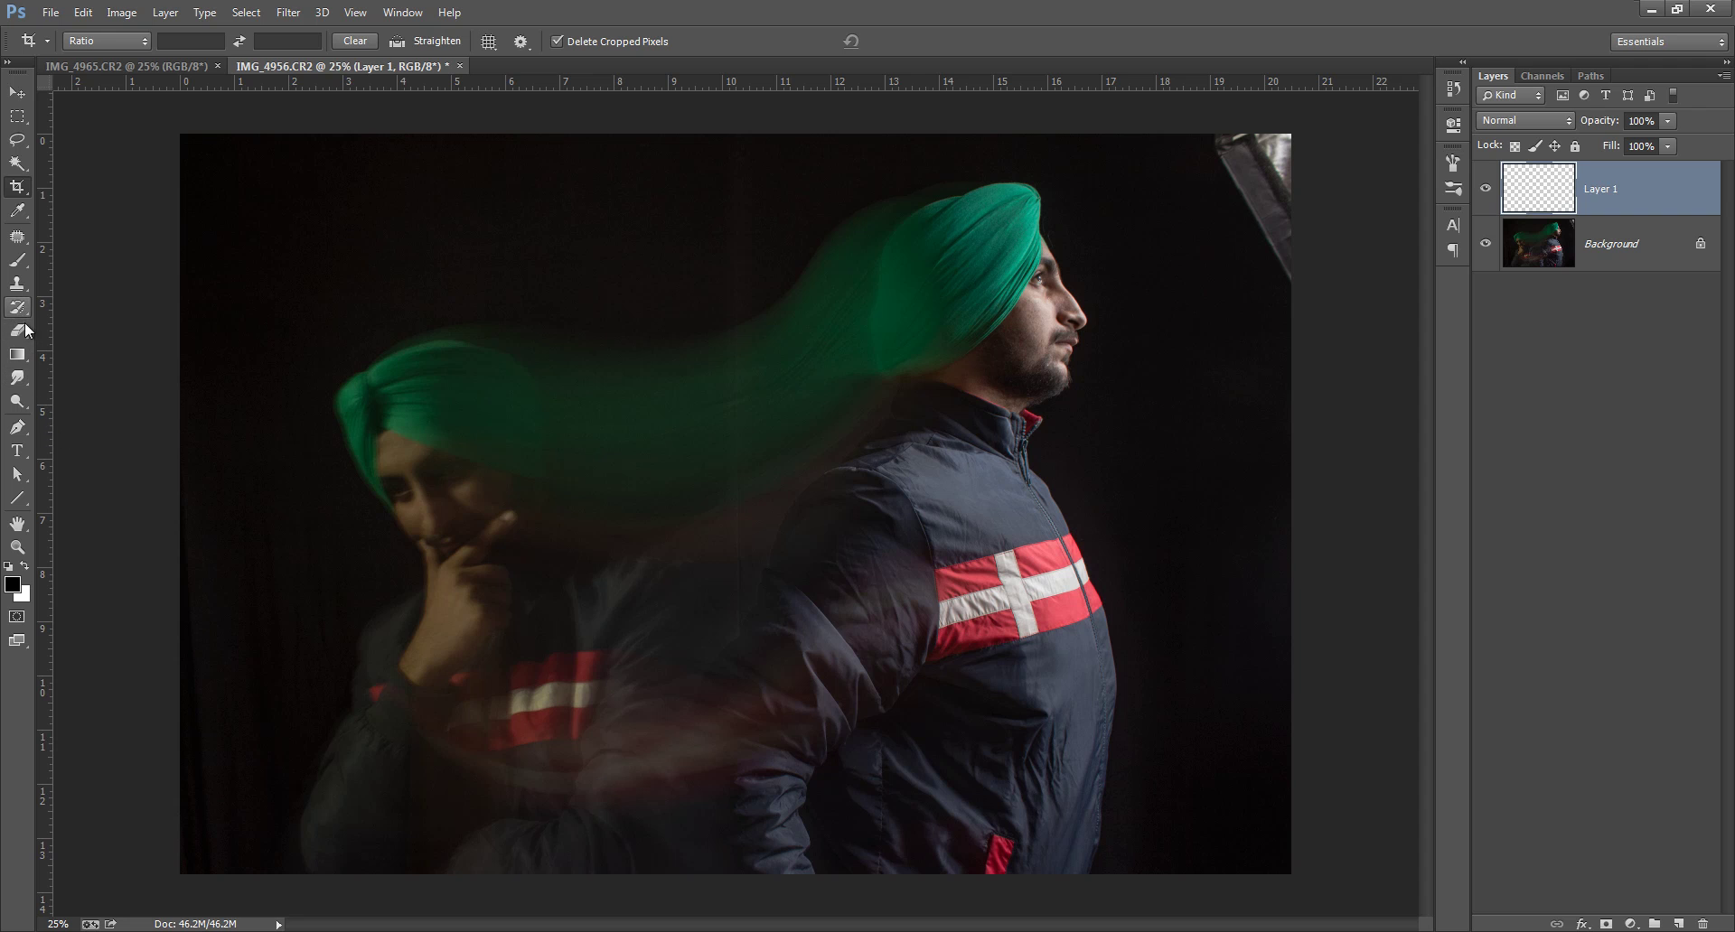
pyautogui.click(17, 283)
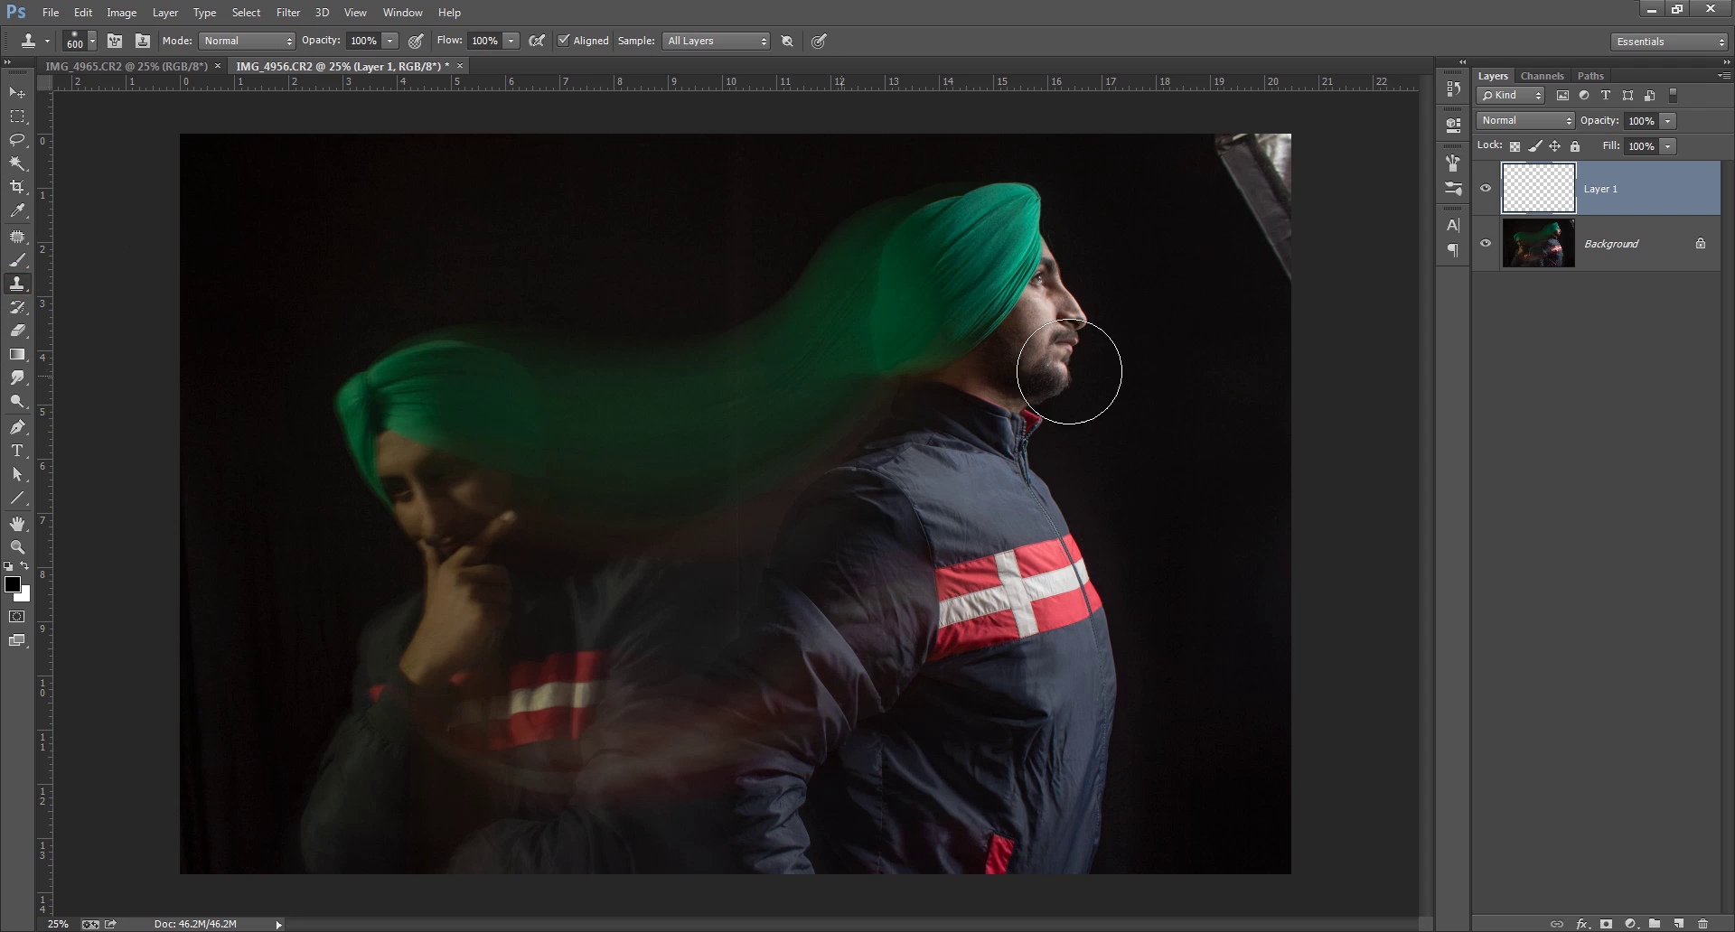
pyautogui.keyDown('alt'); pyautogui.click(1226, 395); pyautogui.keyUp('alt')
pyautogui.moveTo(1263, 262)
pyautogui.mouseDown()
pyautogui.moveTo(1264, 174)
pyautogui.moveTo(1243, 155)
pyautogui.moveTo(1274, 172)
pyautogui.mouseUp()
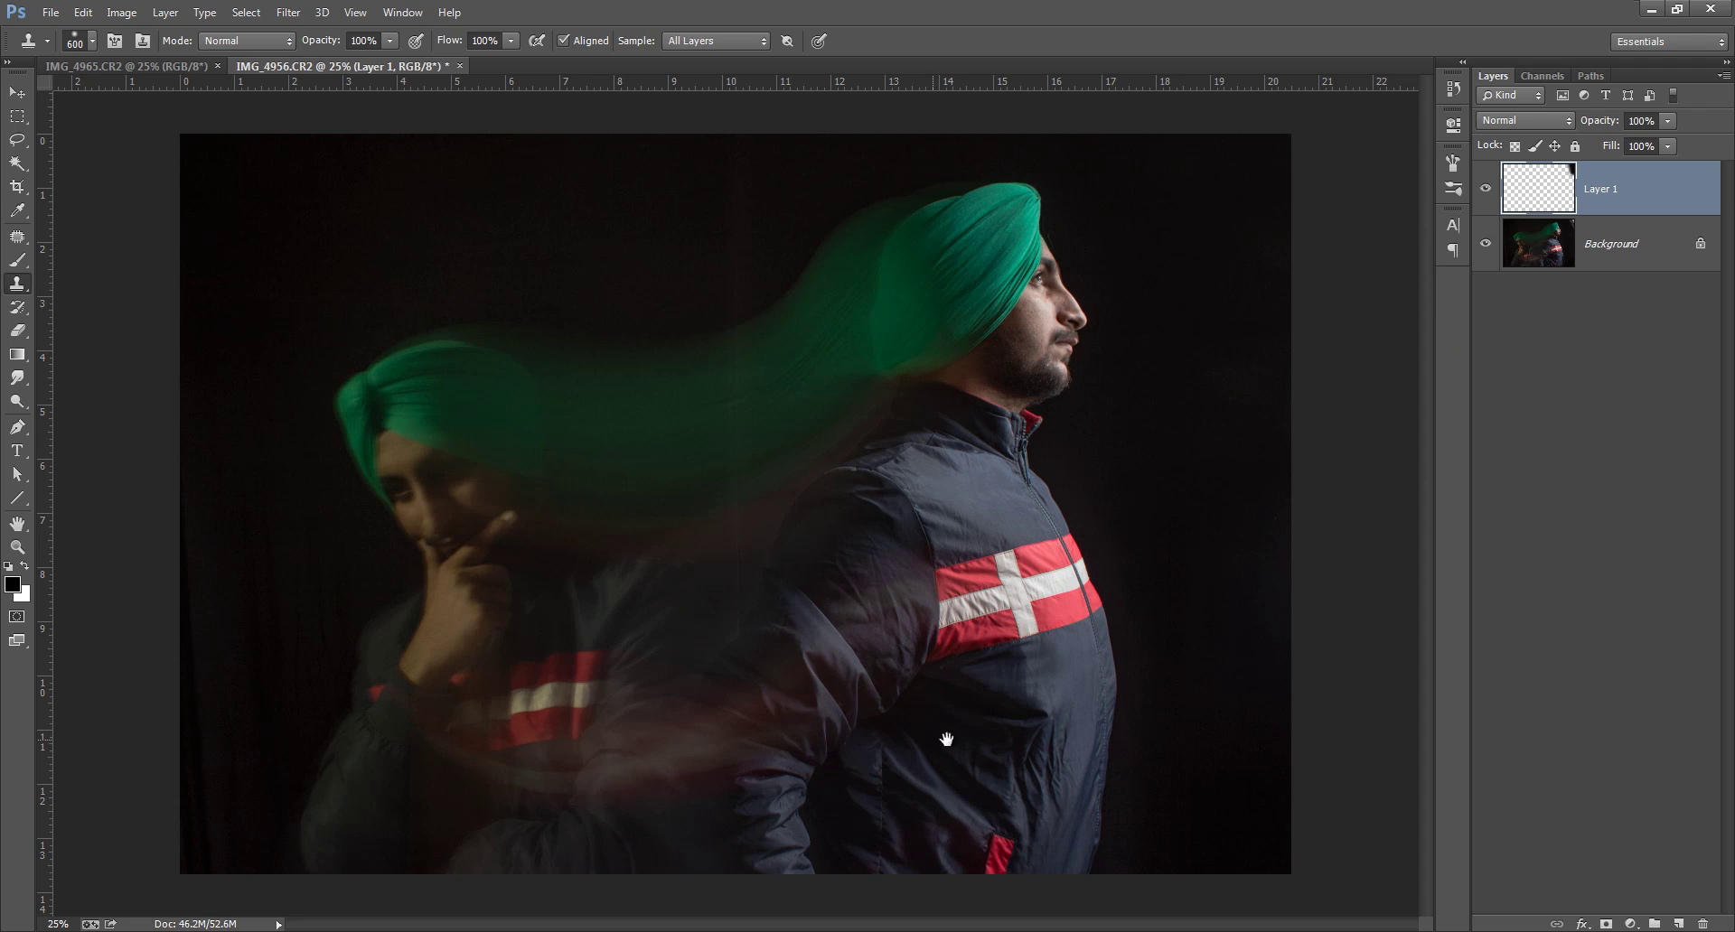
pyautogui.moveTo(985, 759); pyautogui.dragTo(1016, 754)
pyautogui.keyDown('alt'); pyautogui.click(1038, 700); pyautogui.keyUp('alt')
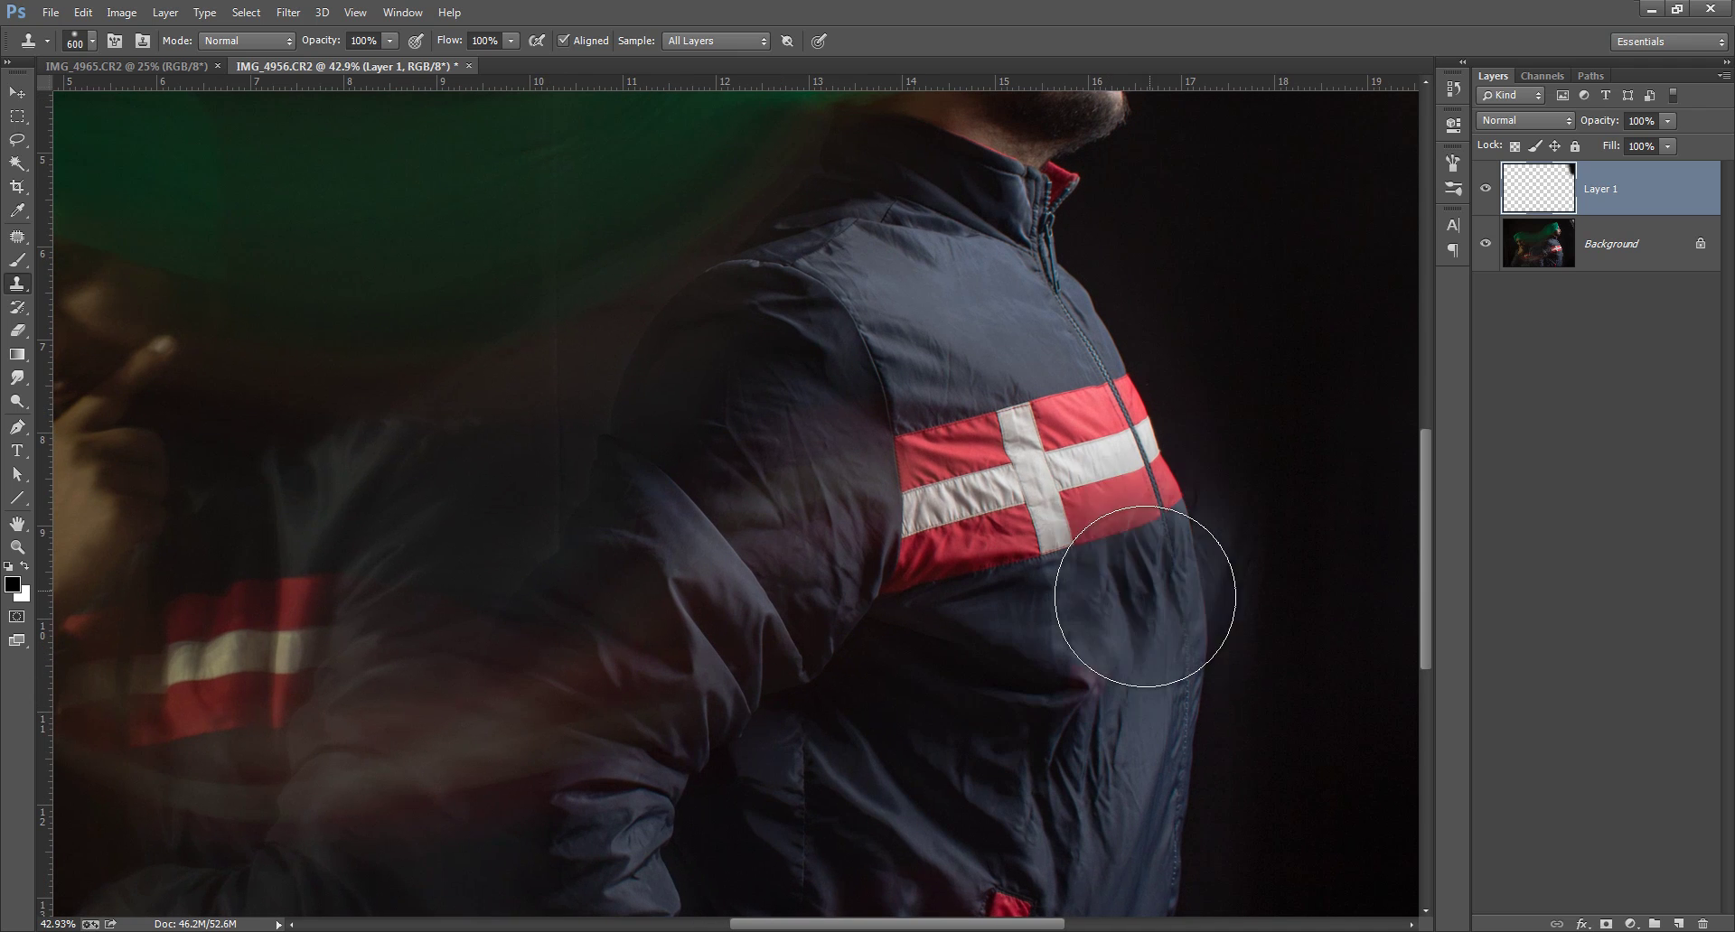
pyautogui.moveTo(1045, 603); pyautogui.dragTo(971, 333)
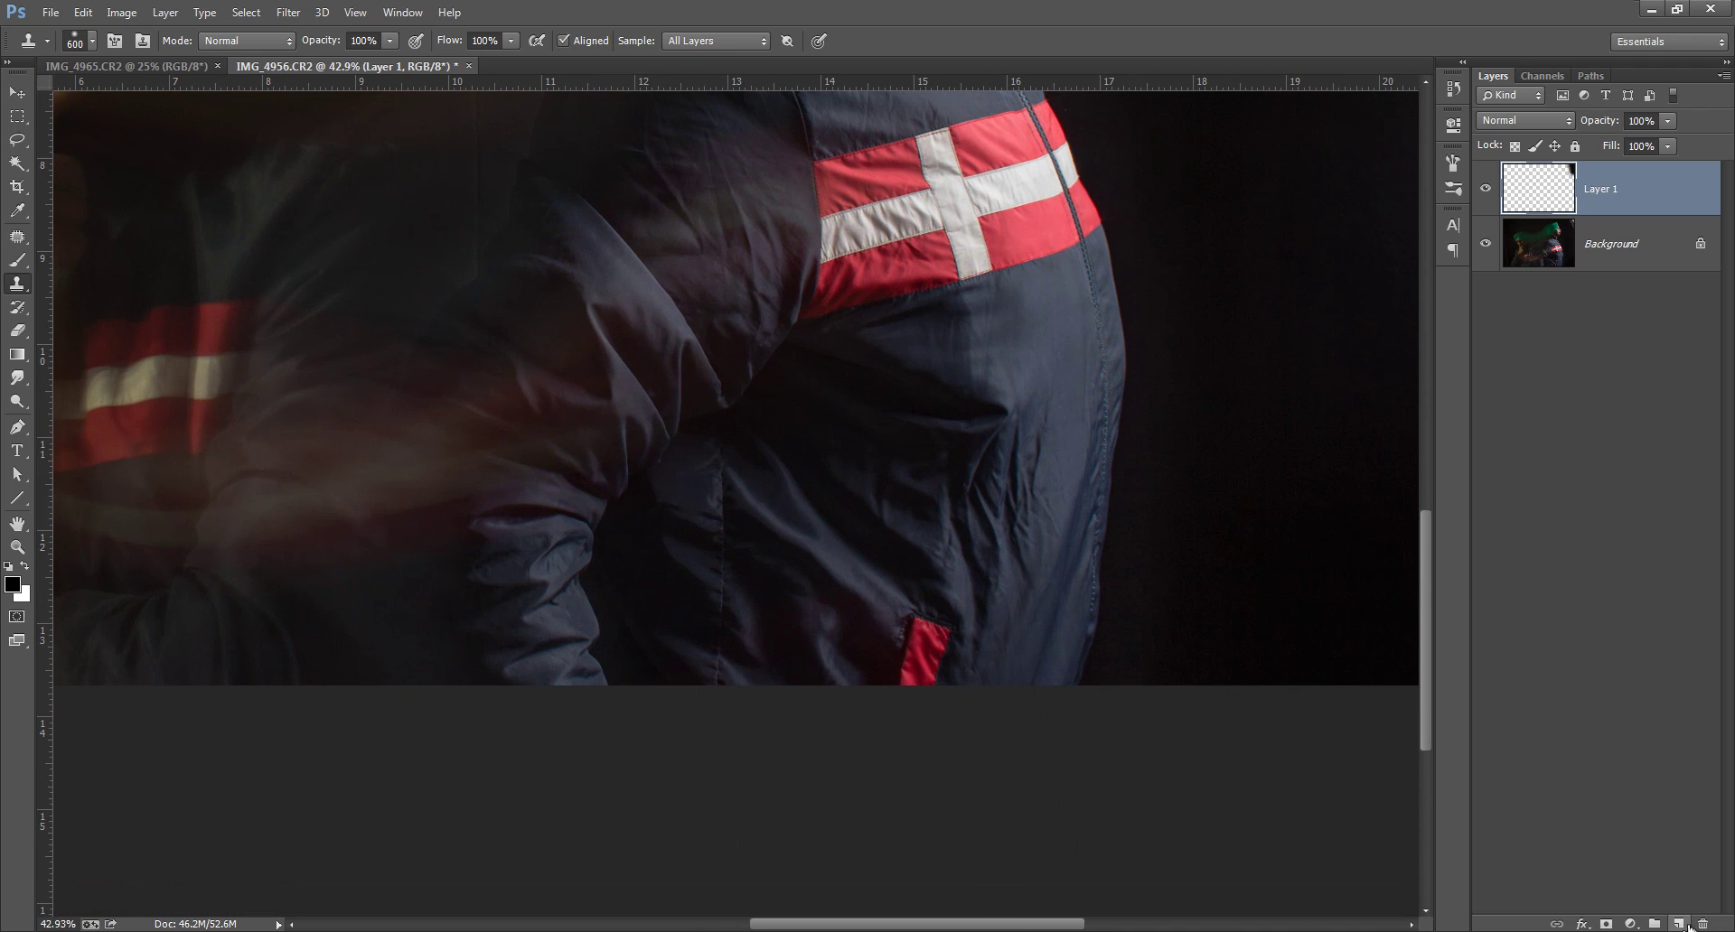
# Add Layer 2 and clone dark fabric over the left sleeve and small red spots.
pyautogui.click(1677, 923)
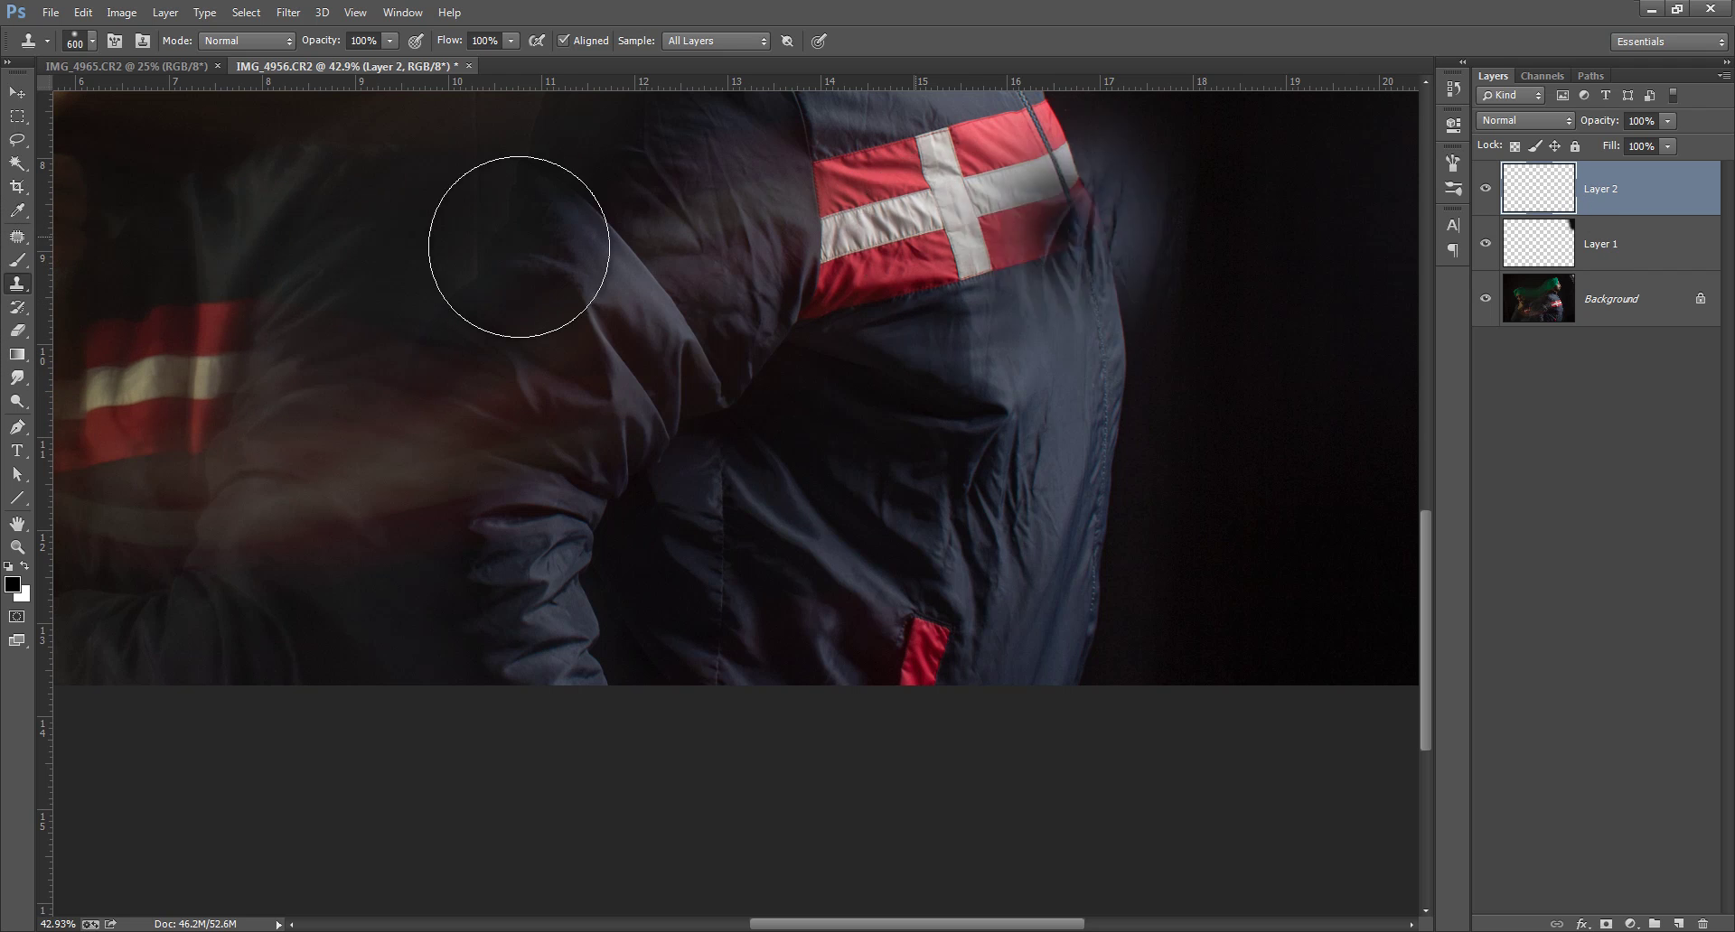
pyautogui.moveTo(129, 296)
pyautogui.mouseDown()
pyautogui.moveTo(339, 414)
pyautogui.moveTo(360, 370)
pyautogui.moveTo(389, 398)
pyautogui.mouseUp()
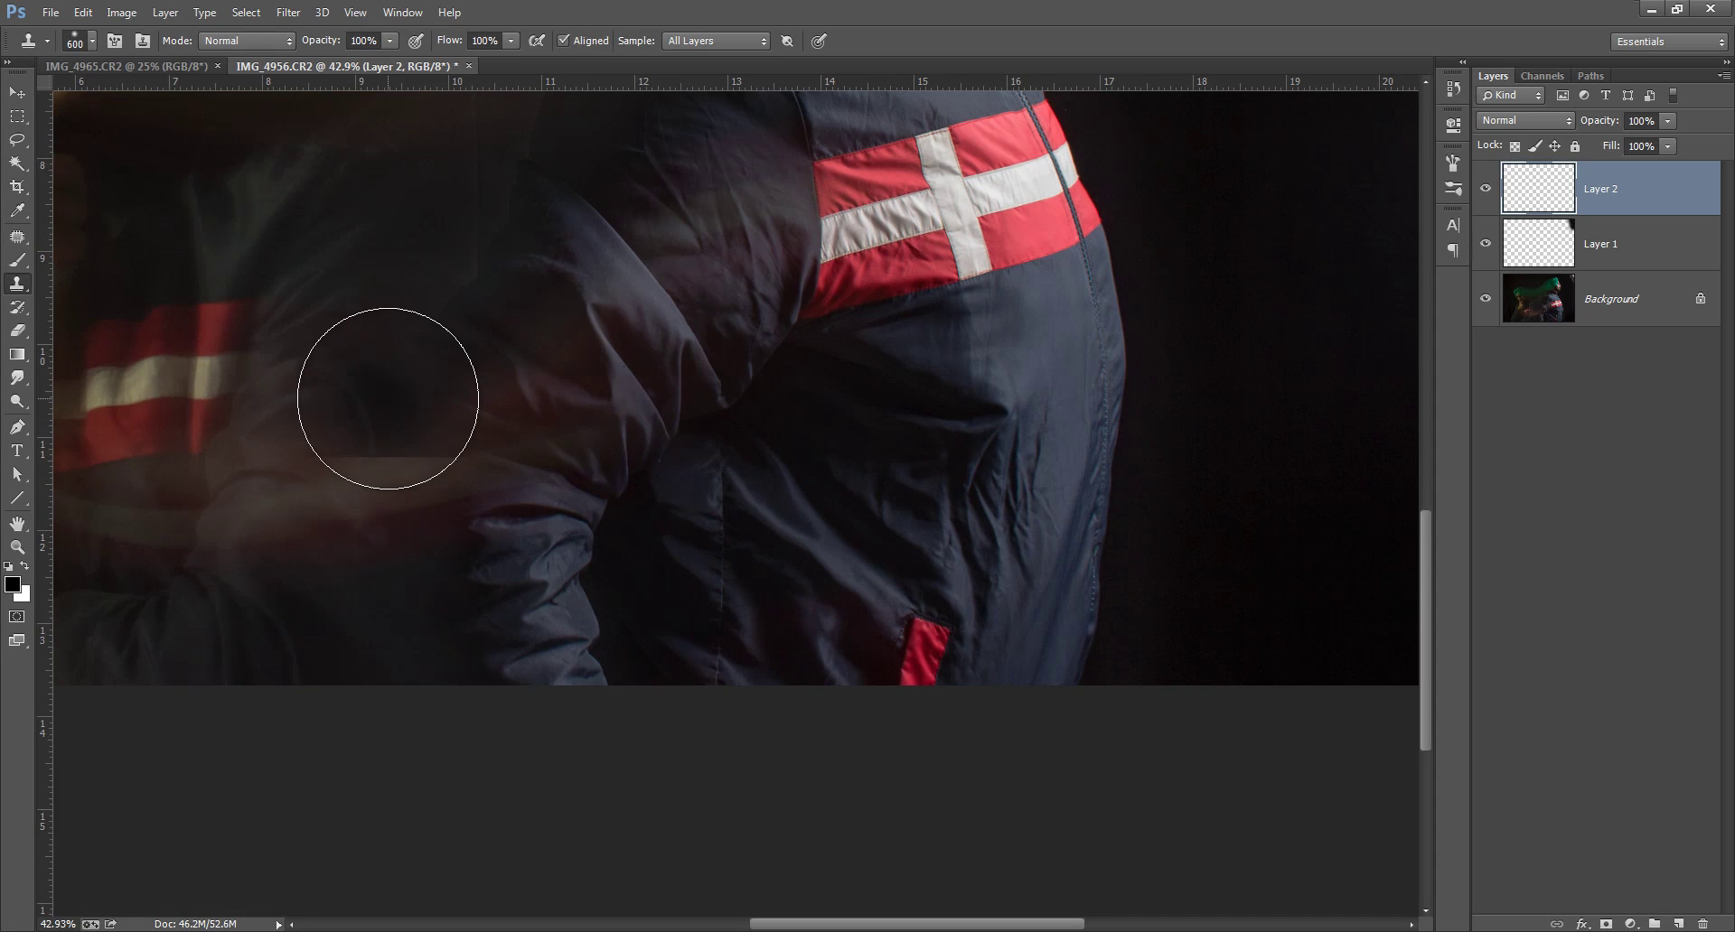
pyautogui.press('[')
pyautogui.press('[')
pyautogui.press('[')
pyautogui.press('[')
pyautogui.press('[')
pyautogui.click(985, 396)
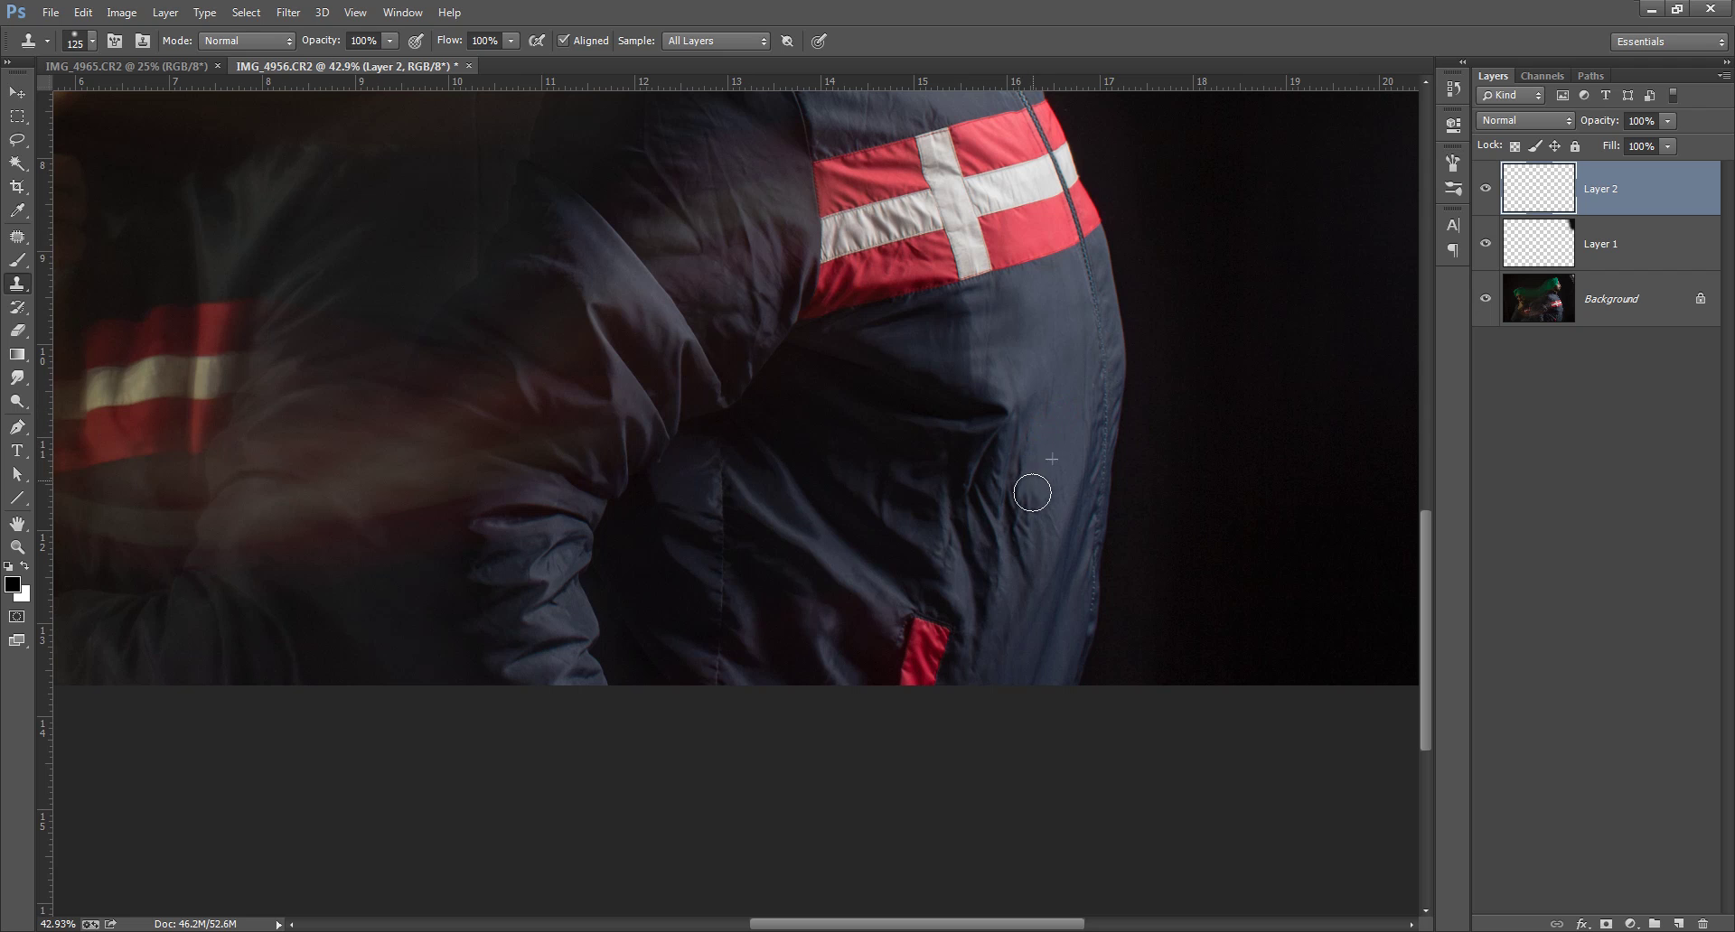
pyautogui.press('[')
pyautogui.press('[')
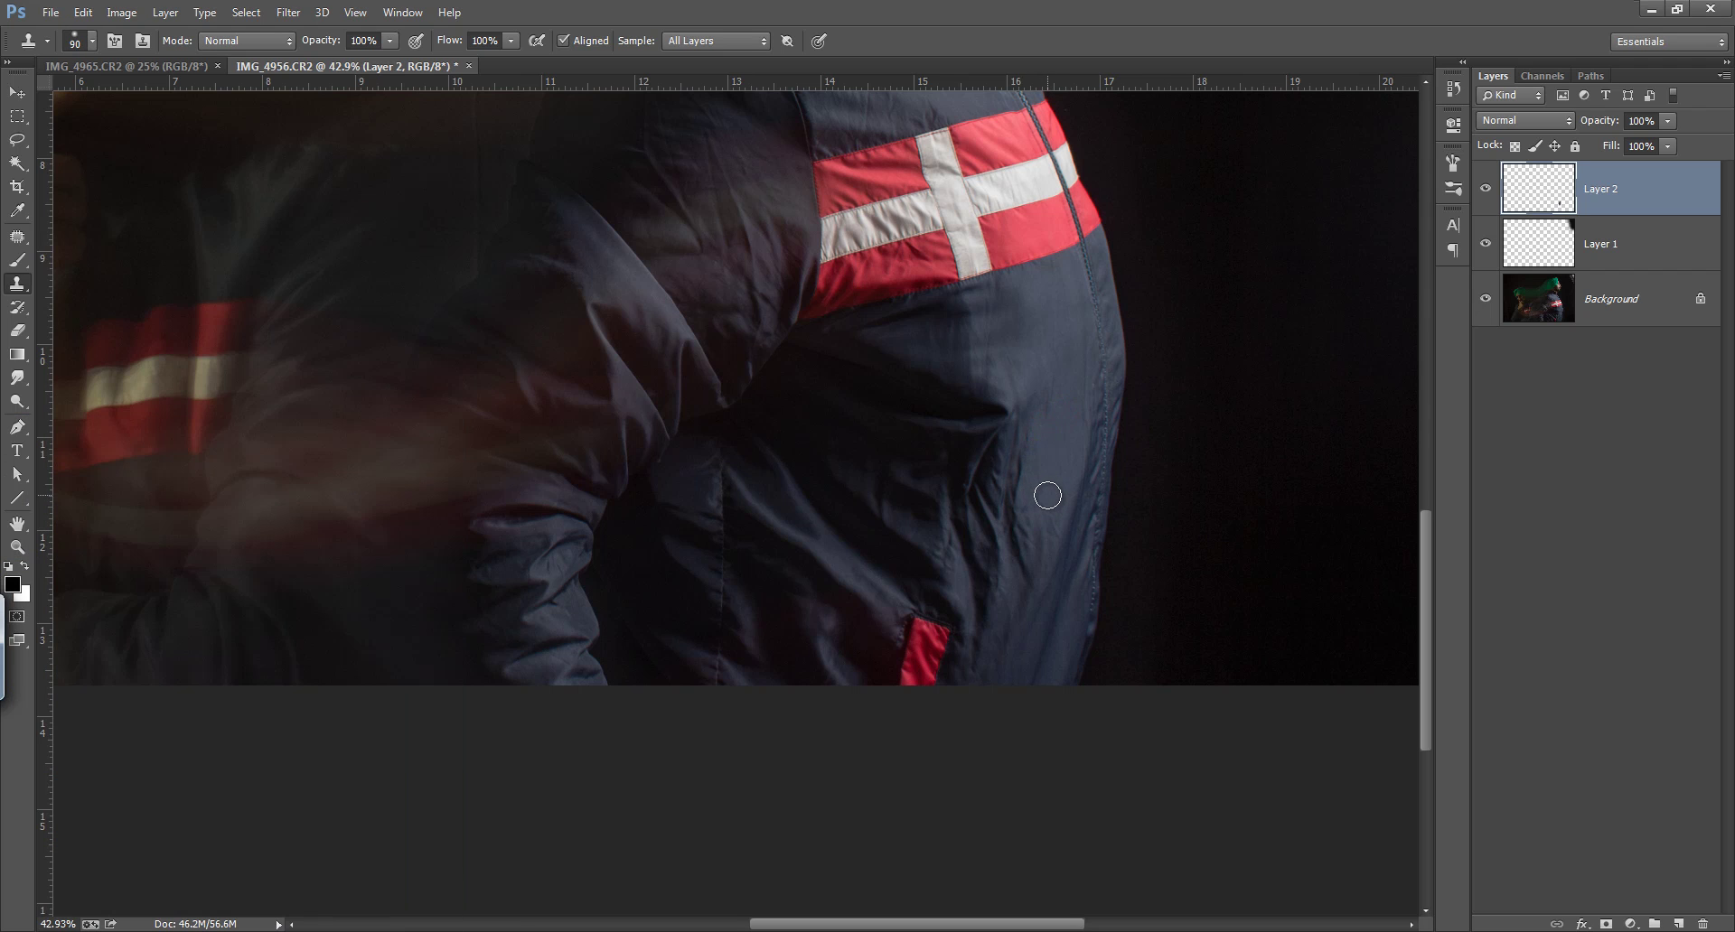
pyautogui.click(1026, 483)
pyautogui.click(1035, 518)
pyautogui.click(1018, 540)
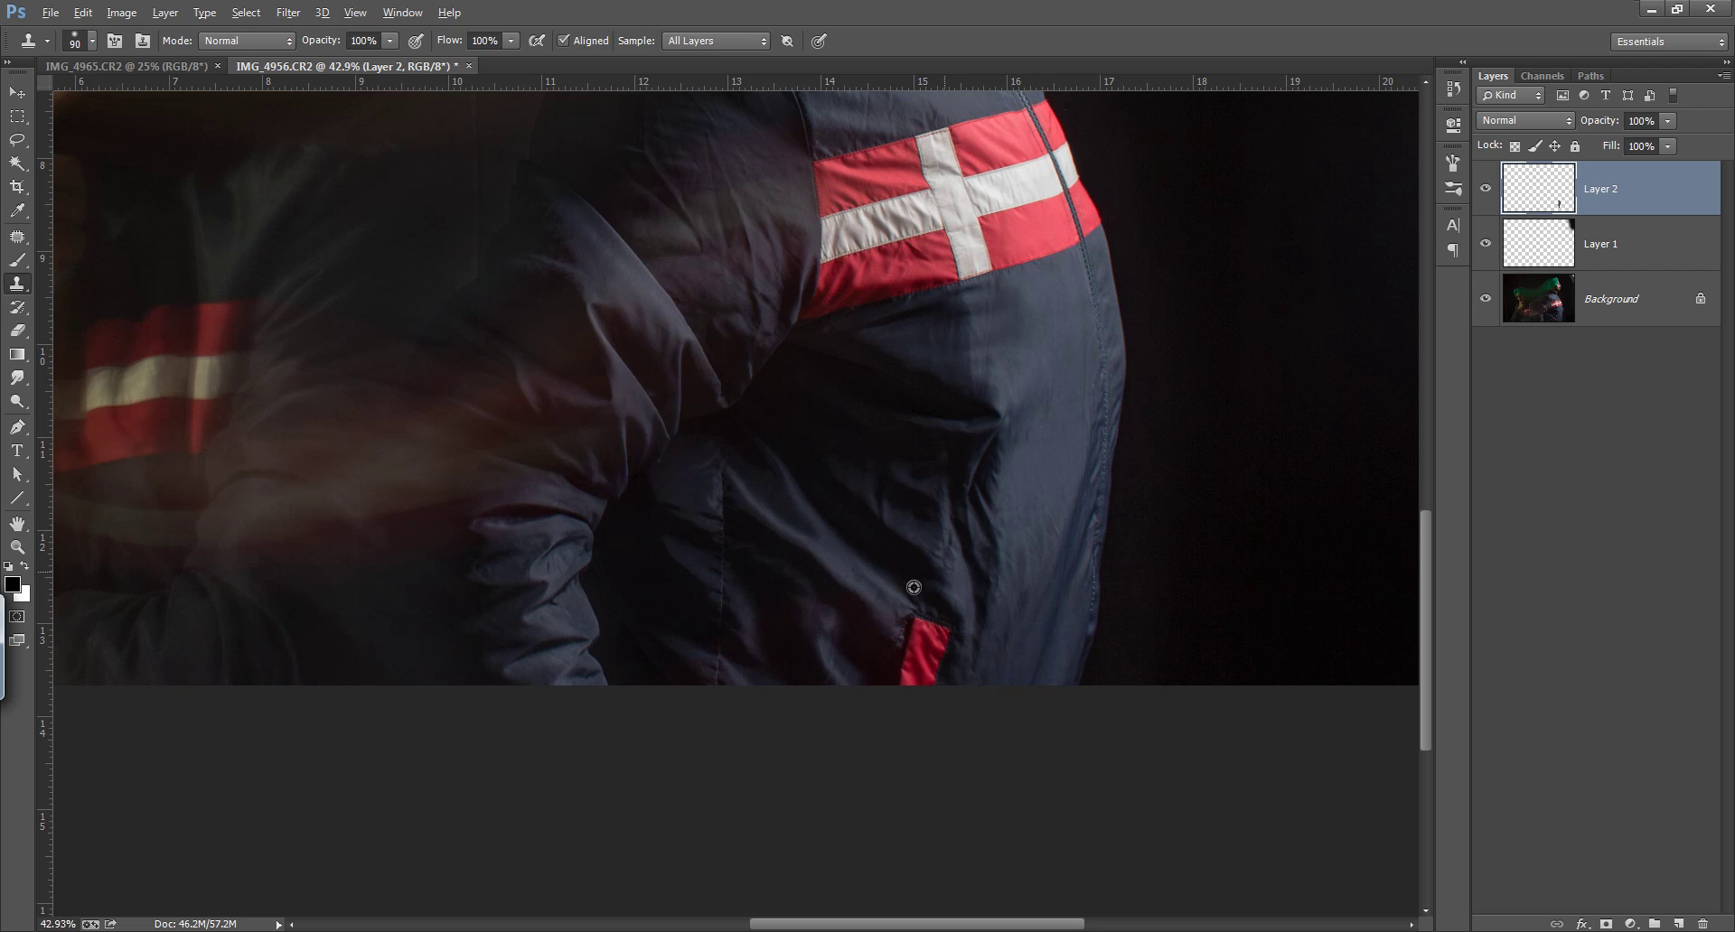
# Clone over marks on the jacket collar and sleeve from fresh nearby sources.
pyautogui.press('alt')
pyautogui.moveTo(724, 386); pyautogui.dragTo(790, 612)
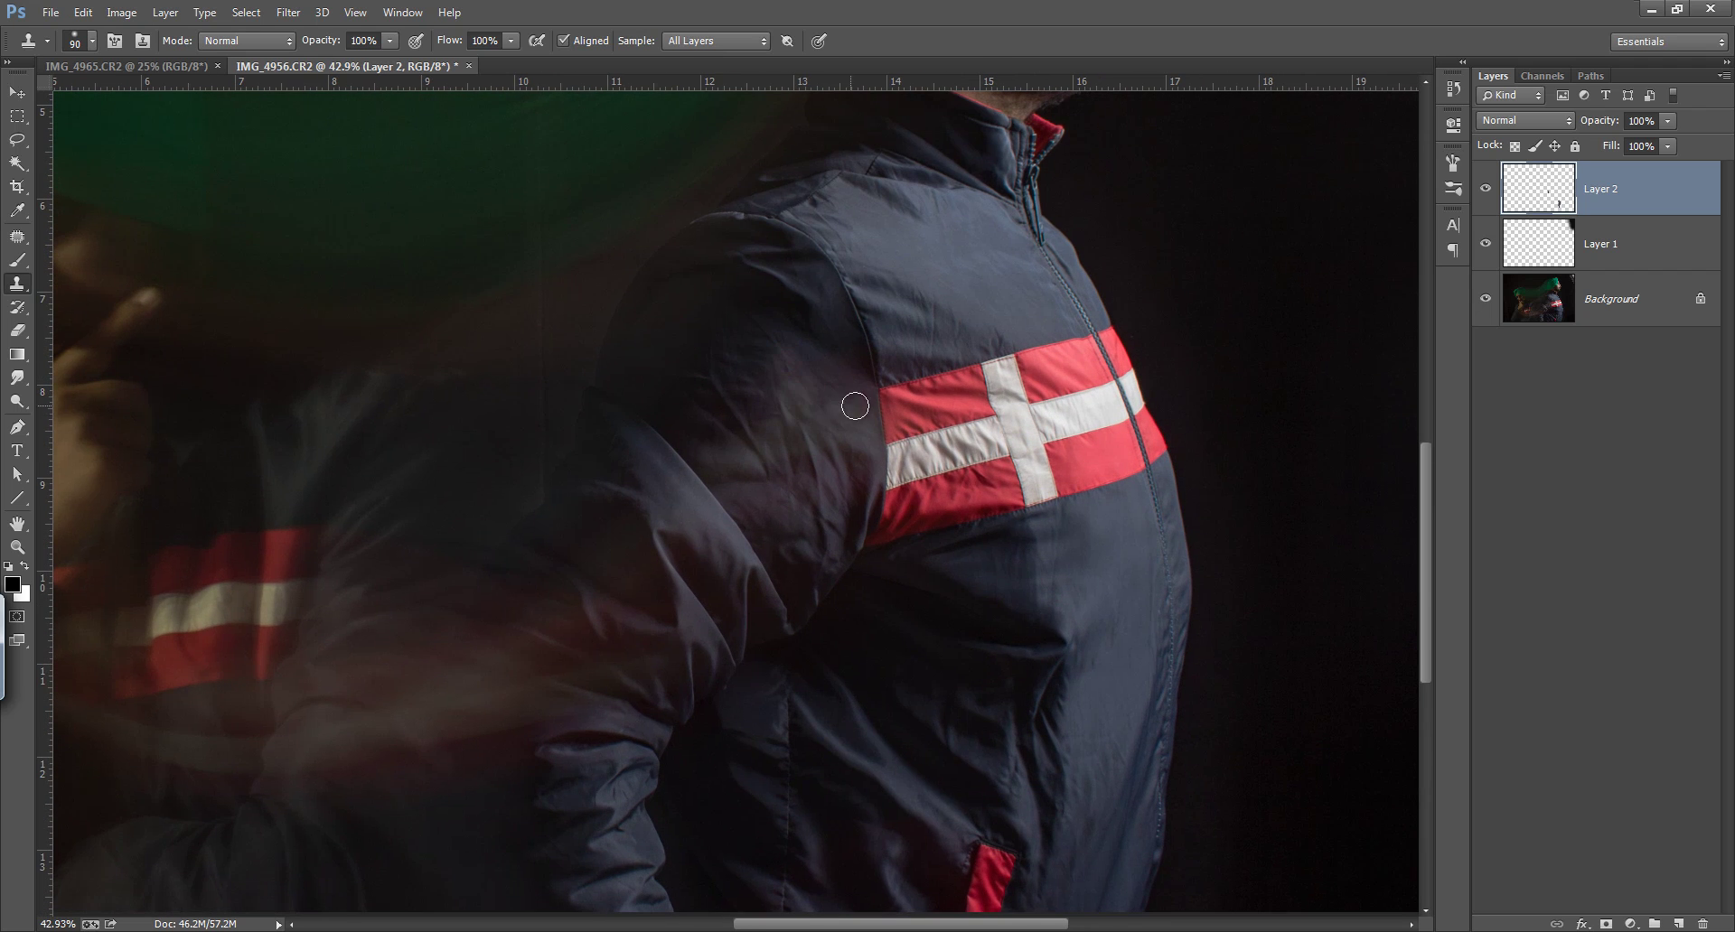
pyautogui.click(788, 381)
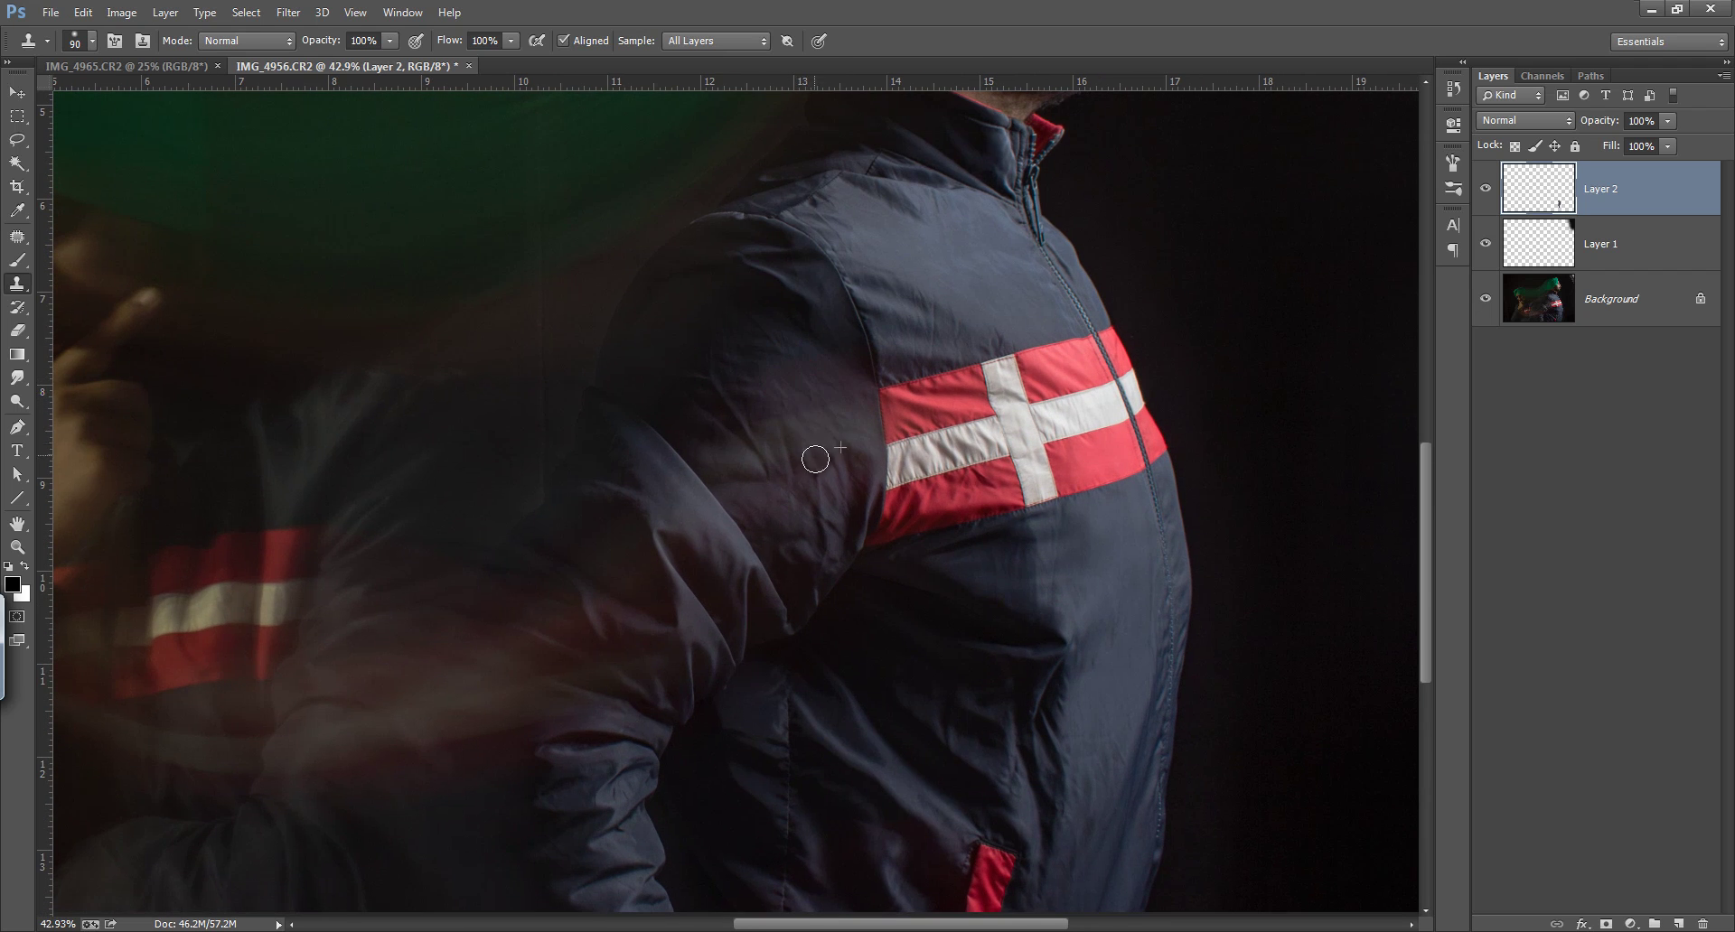
pyautogui.click(766, 386)
pyautogui.click(696, 368)
pyautogui.keyDown('alt'); pyautogui.click(712, 334); pyautogui.keyUp('alt')
pyautogui.moveTo(700, 366)
pyautogui.mouseDown()
pyautogui.moveTo(757, 434)
pyautogui.moveTo(698, 411)
pyautogui.moveTo(758, 460)
pyautogui.mouseUp()
# Retouch the shoulder and lower sleeve, then fit the photo and toggle Layer 2 to compare.
pyautogui.scroll(2, 748, 403)
pyautogui.keyDown('alt'); pyautogui.click(756, 376); pyautogui.keyUp('alt')
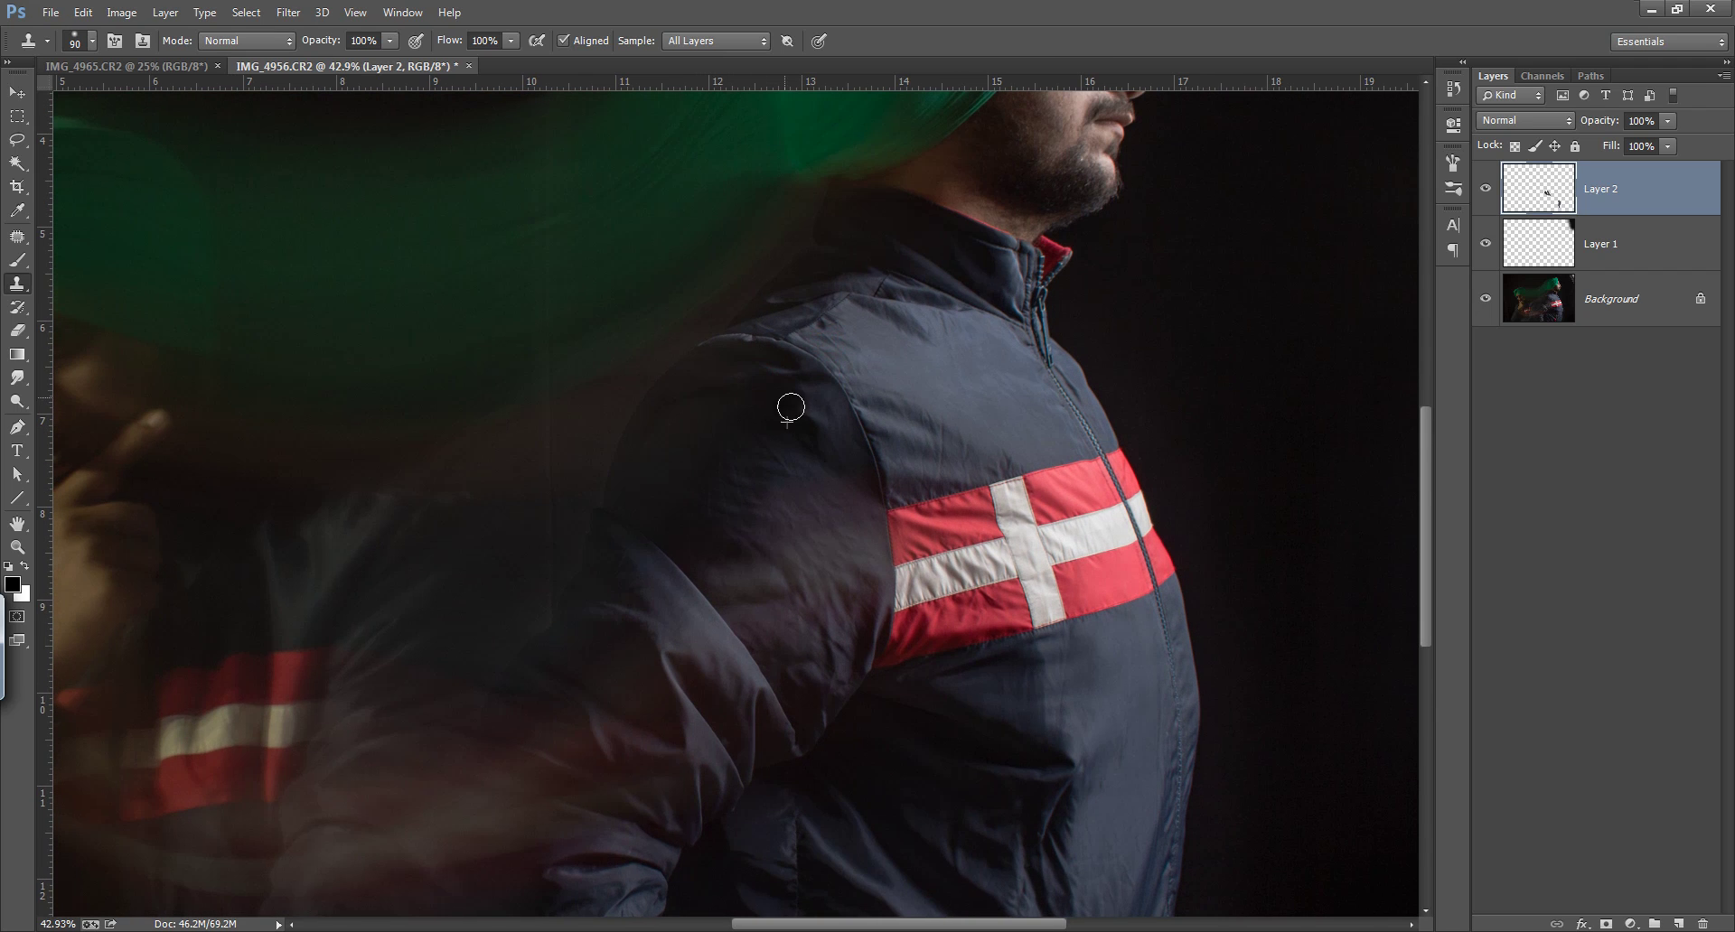
pyautogui.moveTo(766, 384); pyautogui.dragTo(785, 371)
pyautogui.scroll(-5, 837, 534)
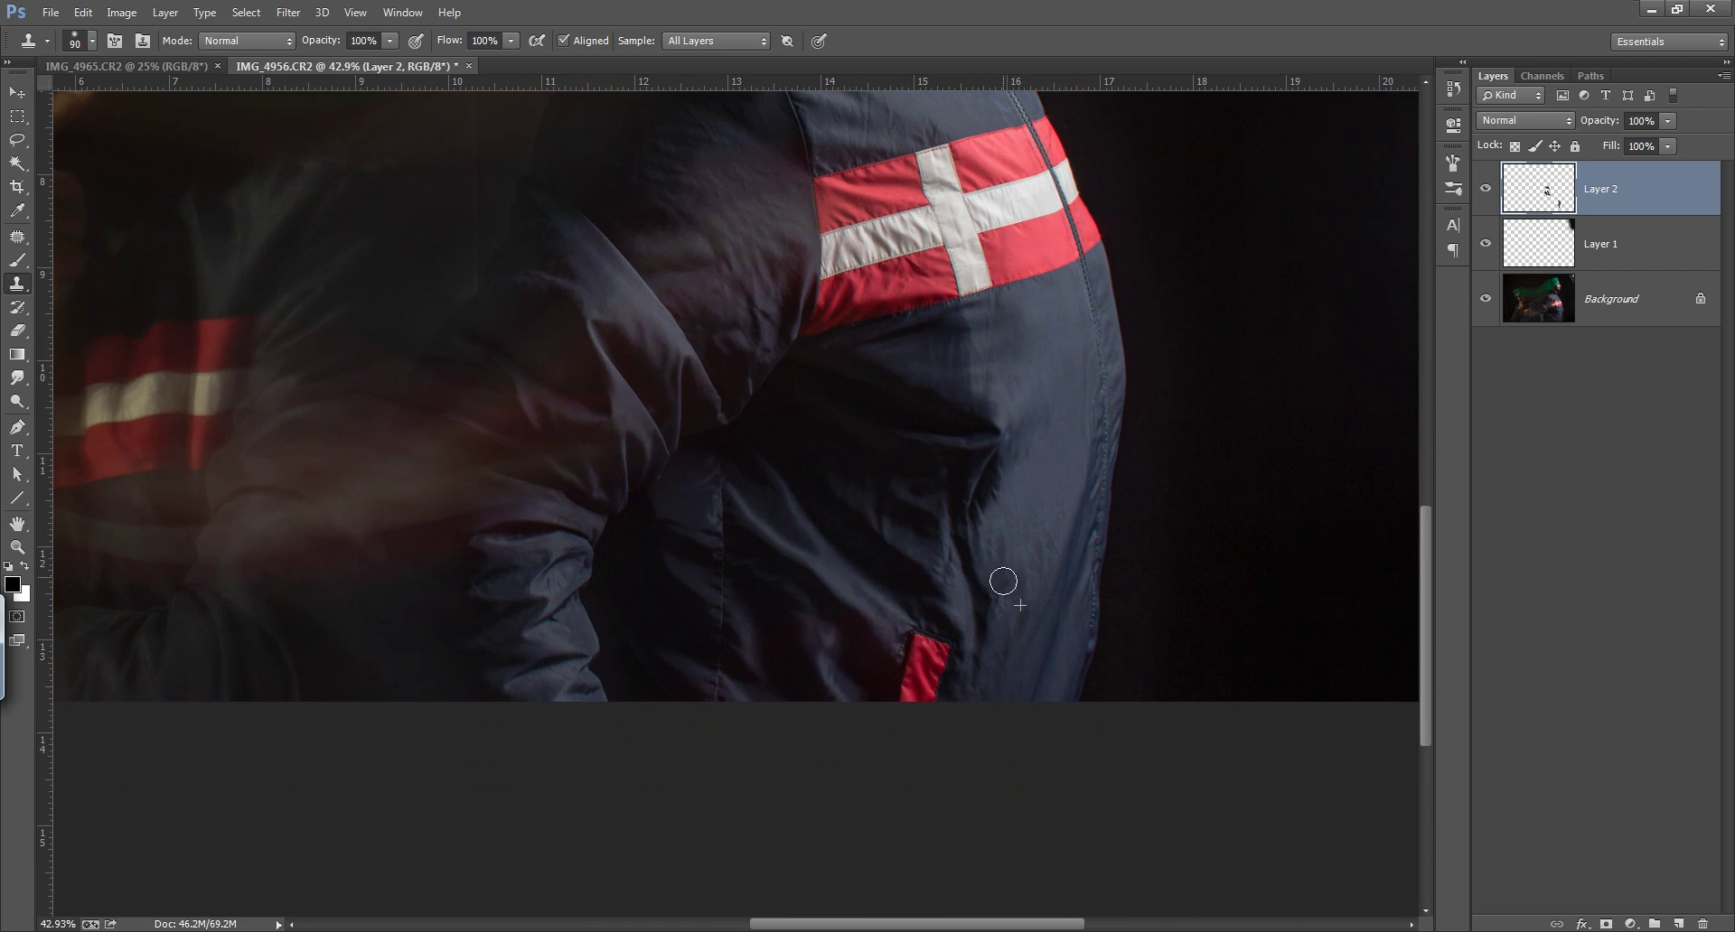
pyautogui.keyDown('alt'); pyautogui.click(1003, 595); pyautogui.keyUp('alt')
pyautogui.hotkey('ctrl', '0')
pyautogui.click(1484, 188)
pyautogui.click(1484, 188)
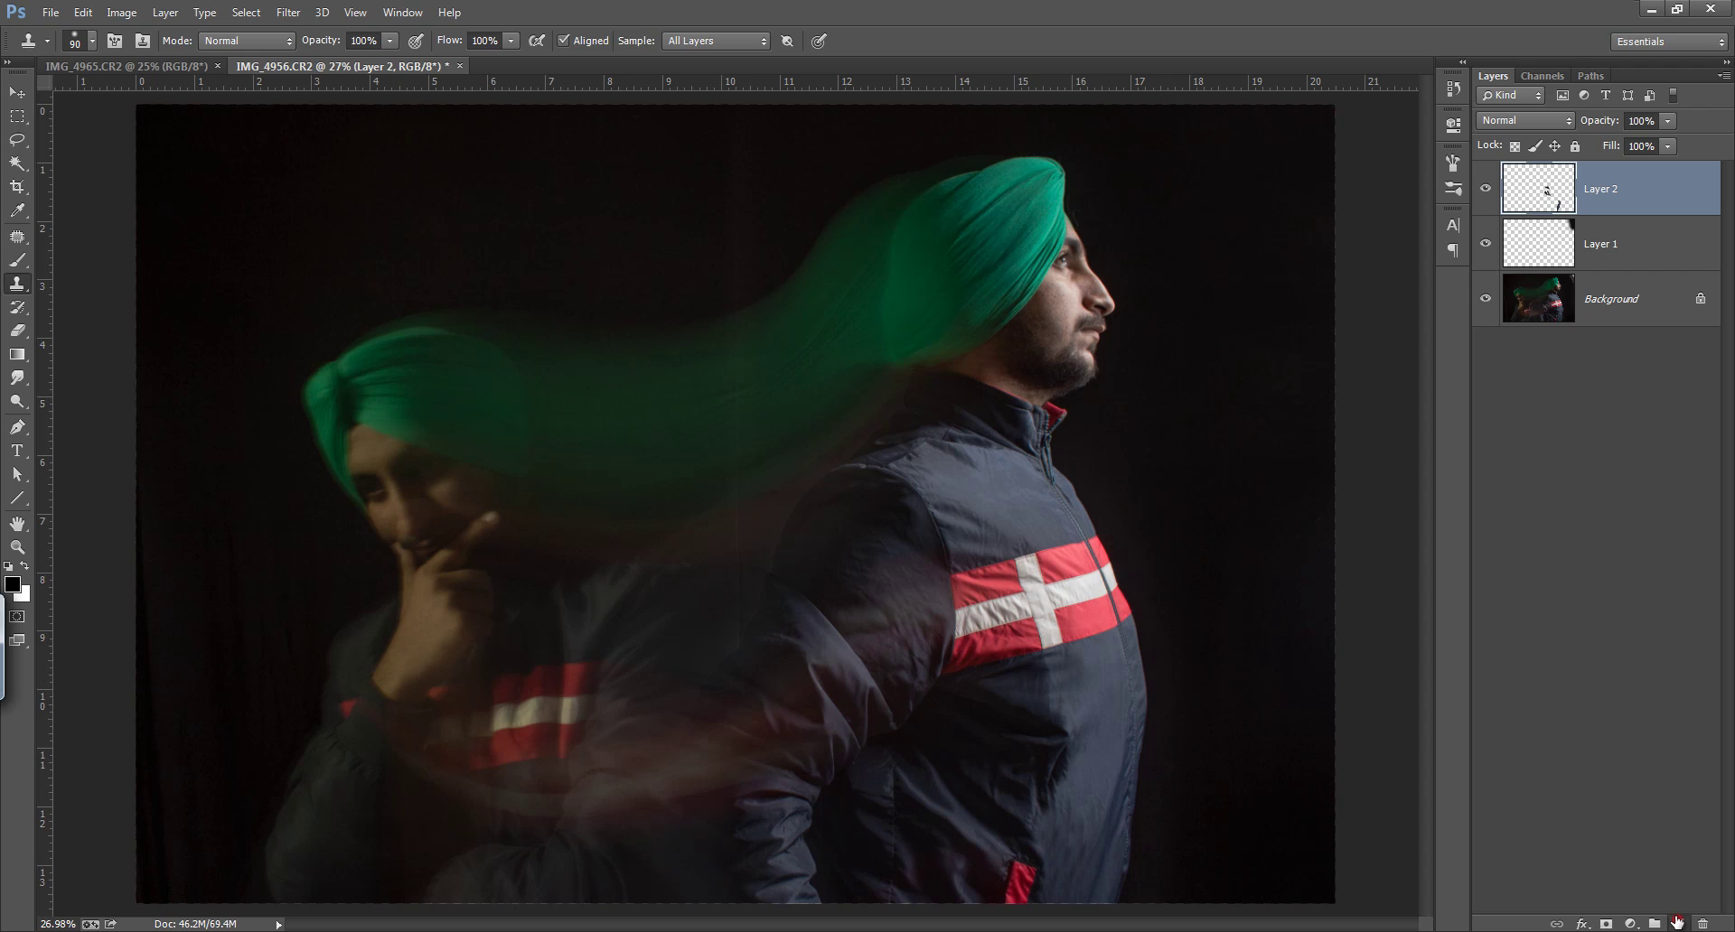
# On new Layer 3, paint the sampled dark background tone over the backdrop with a 700 brush.
pyautogui.click(1677, 921)
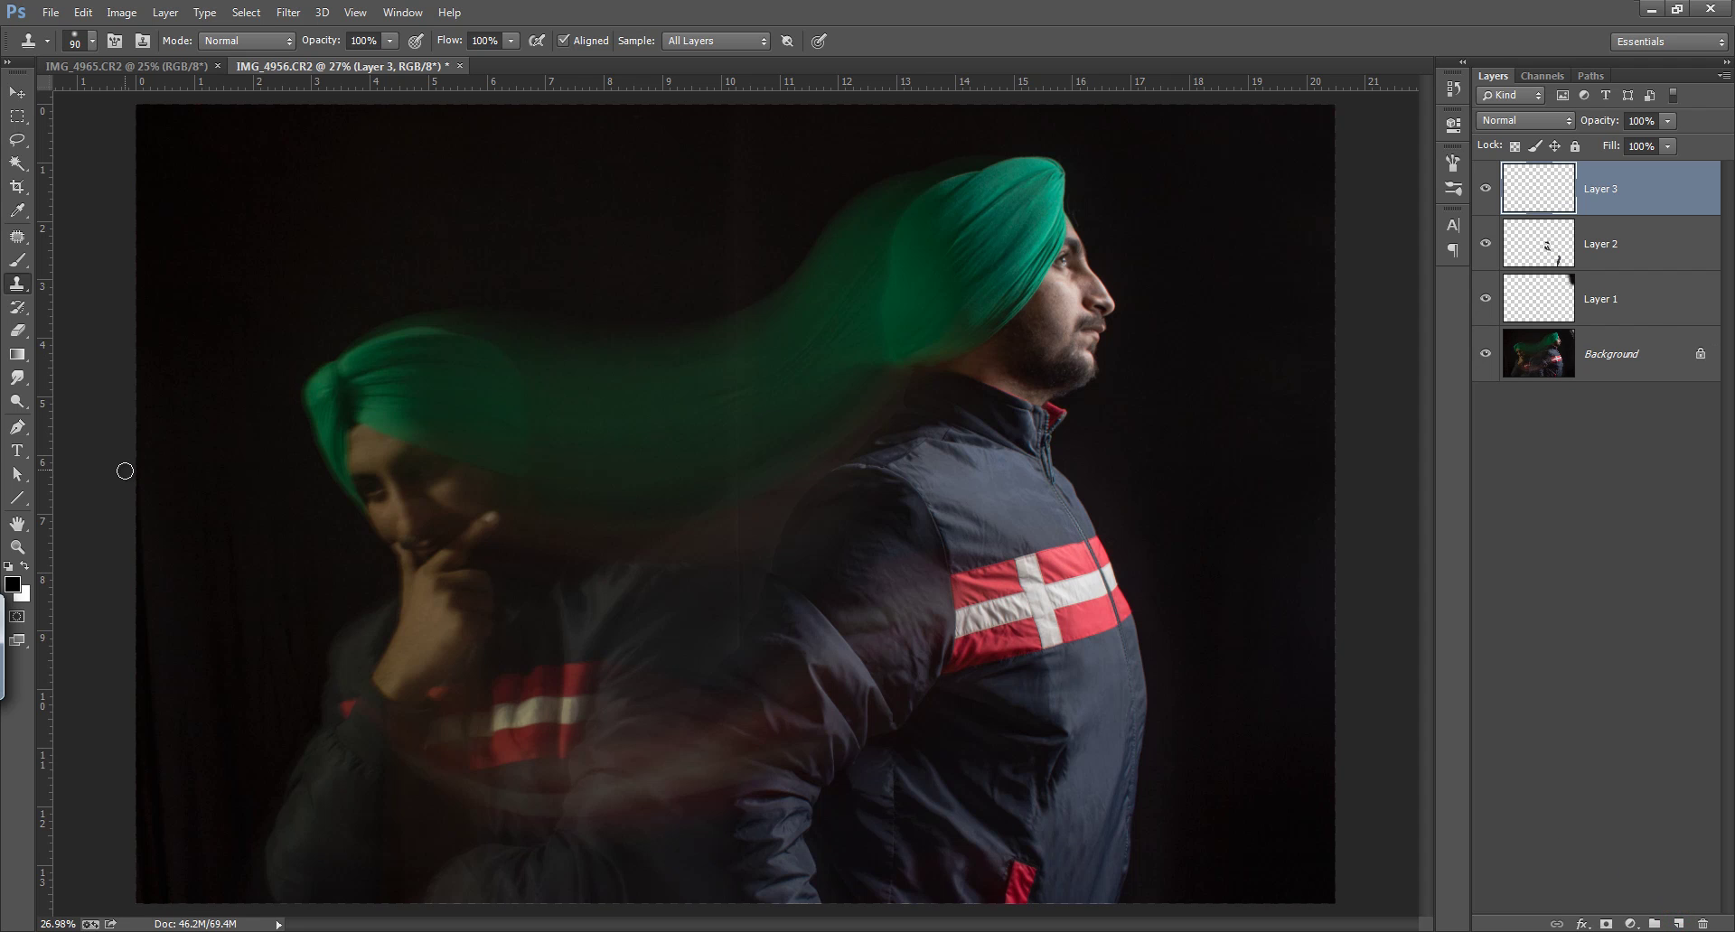
pyautogui.press('b')
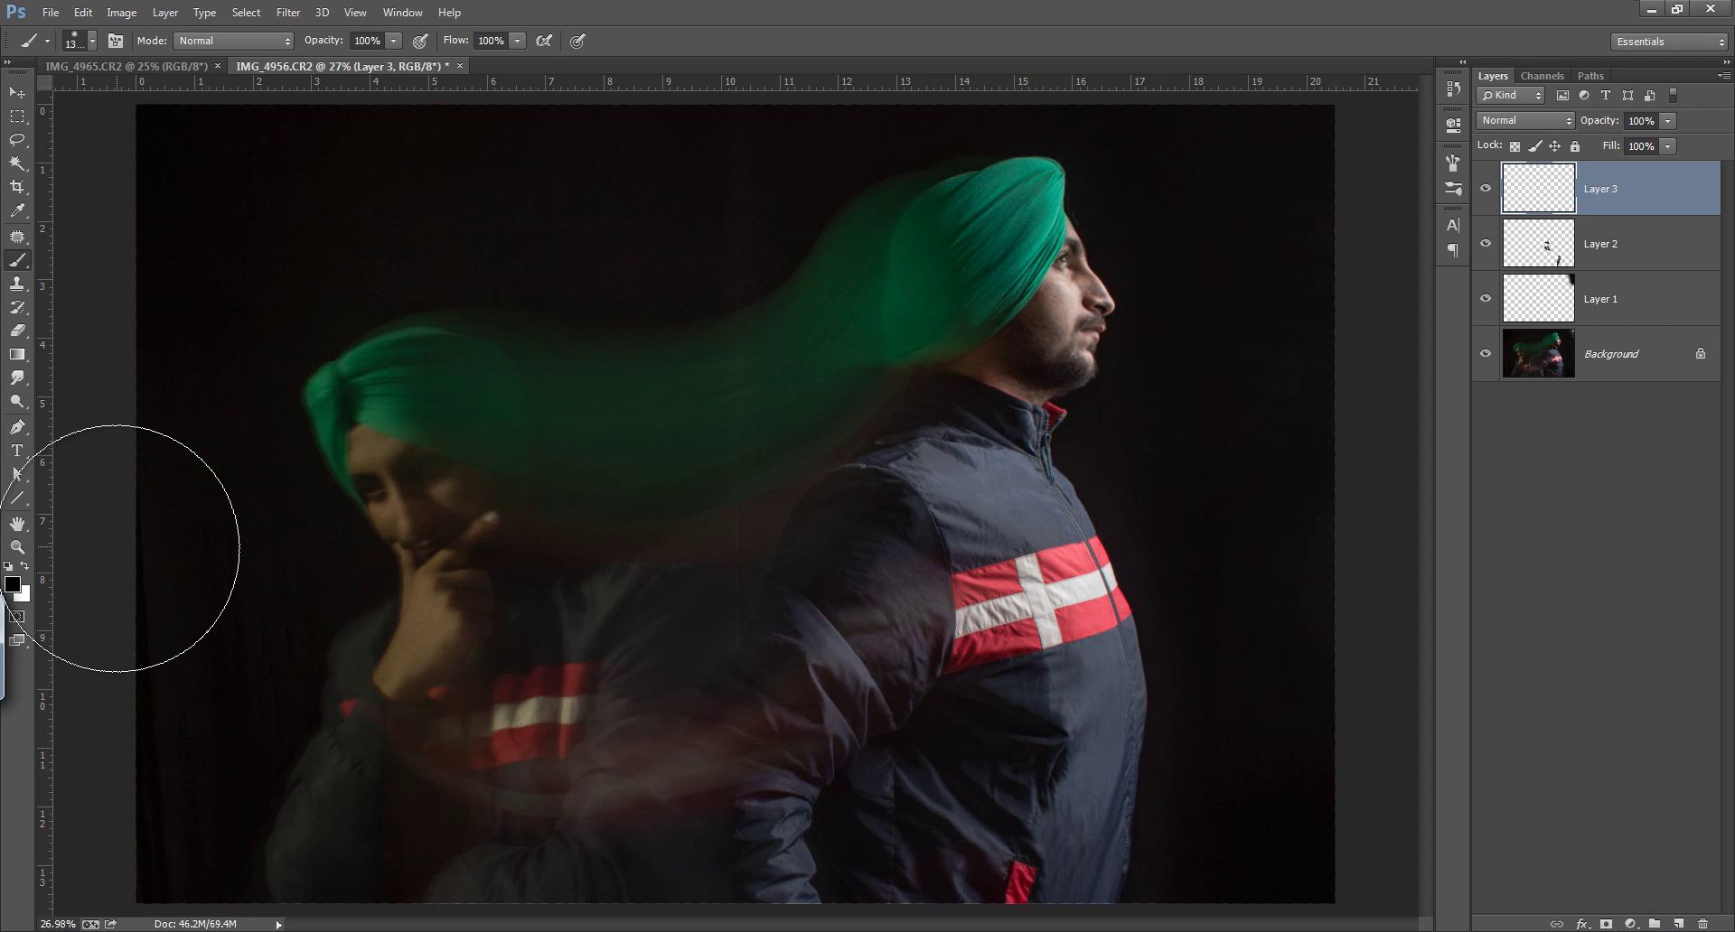
pyautogui.press('[')
pyautogui.press('[')
pyautogui.press('[')
pyautogui.press('[')
pyautogui.press('[')
pyautogui.press('[')
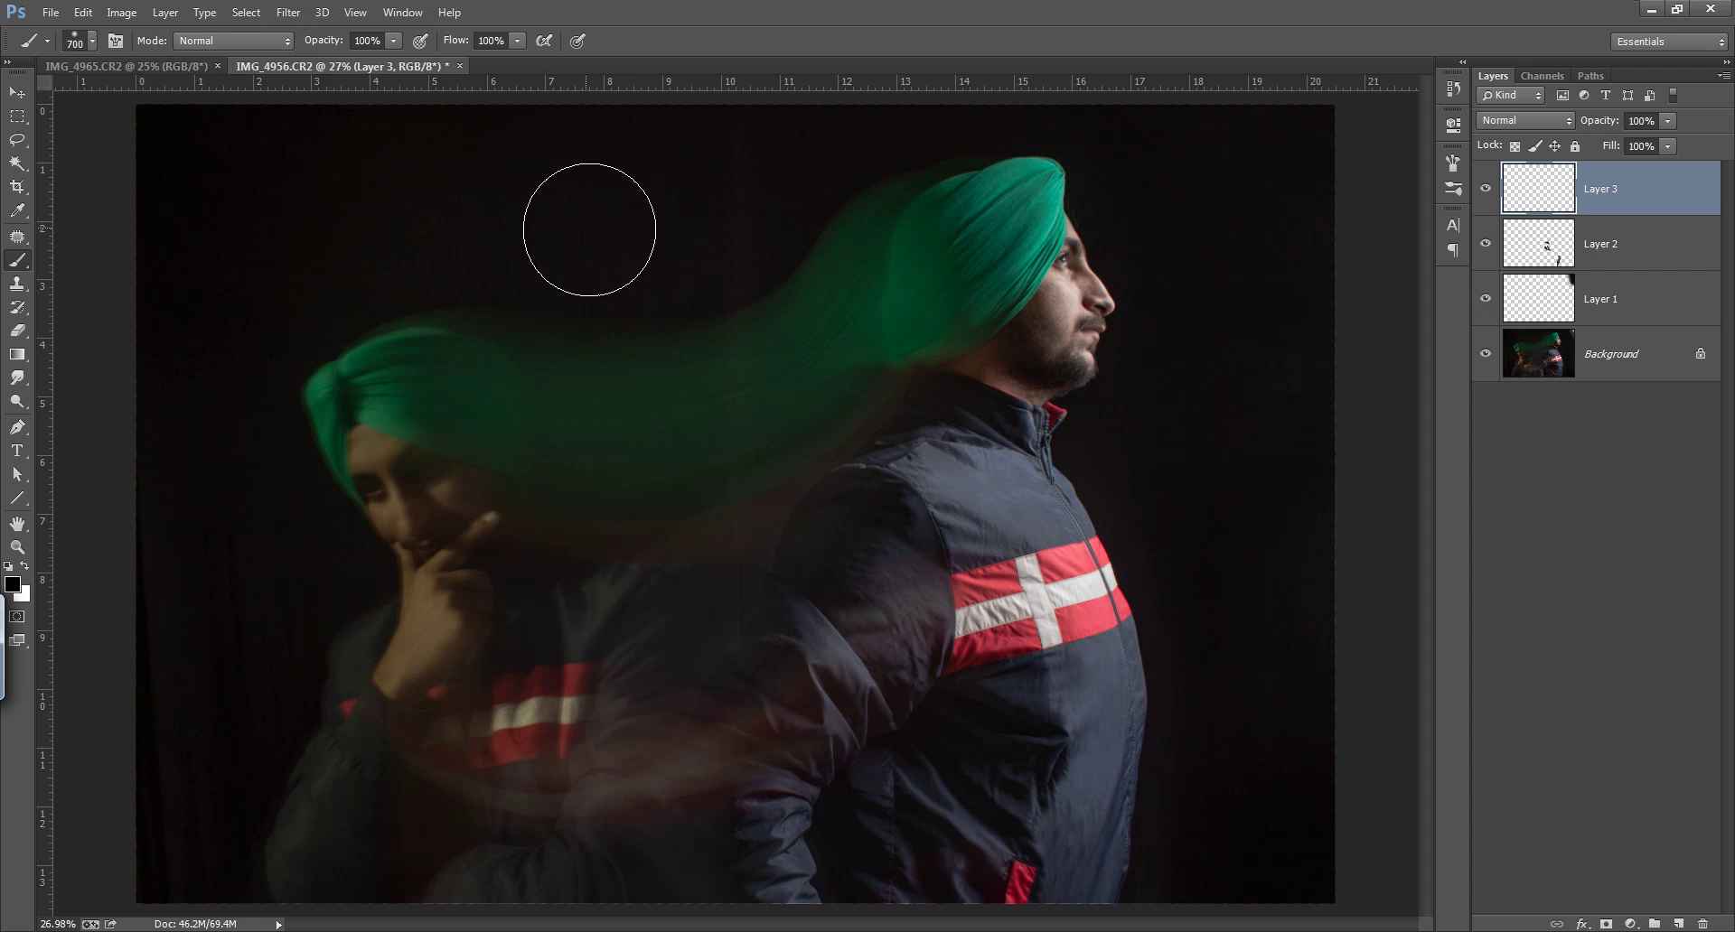
pyautogui.moveTo(682, 233)
pyautogui.mouseDown()
pyautogui.moveTo(744, 236)
pyautogui.moveTo(730, 254)
pyautogui.mouseUp()
pyautogui.keyDown('alt'); pyautogui.click(681, 237); pyautogui.keyUp('alt')
pyautogui.moveTo(718, 372); pyautogui.dragTo(727, 385)
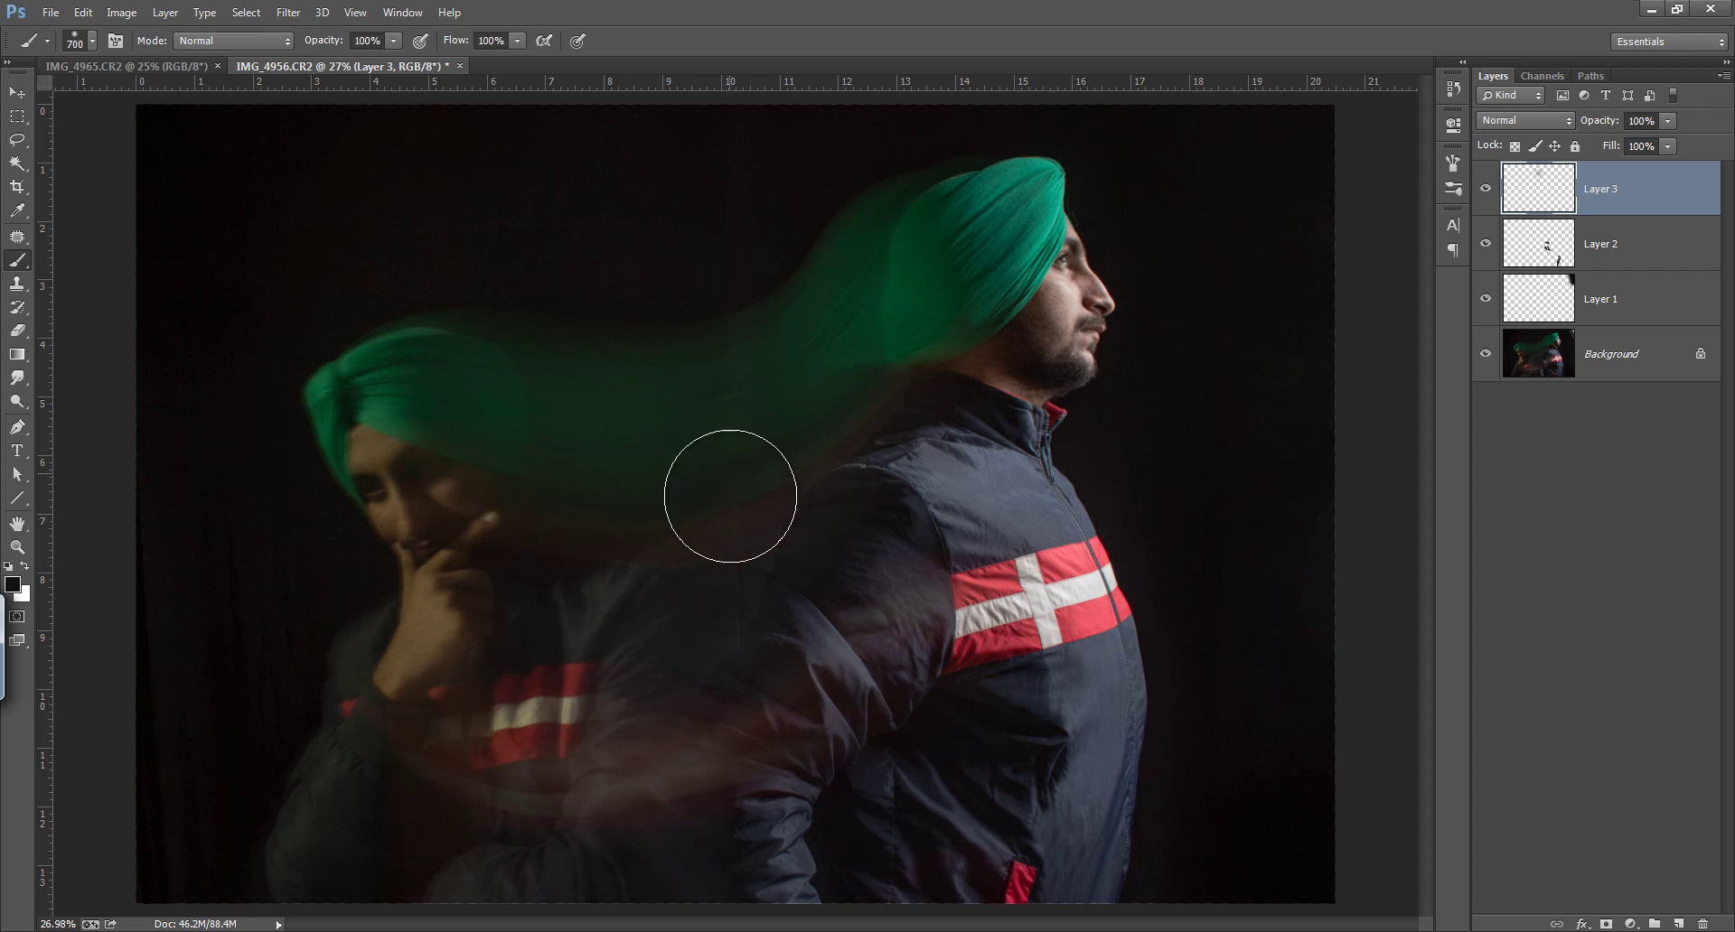
pyautogui.click(1485, 192)
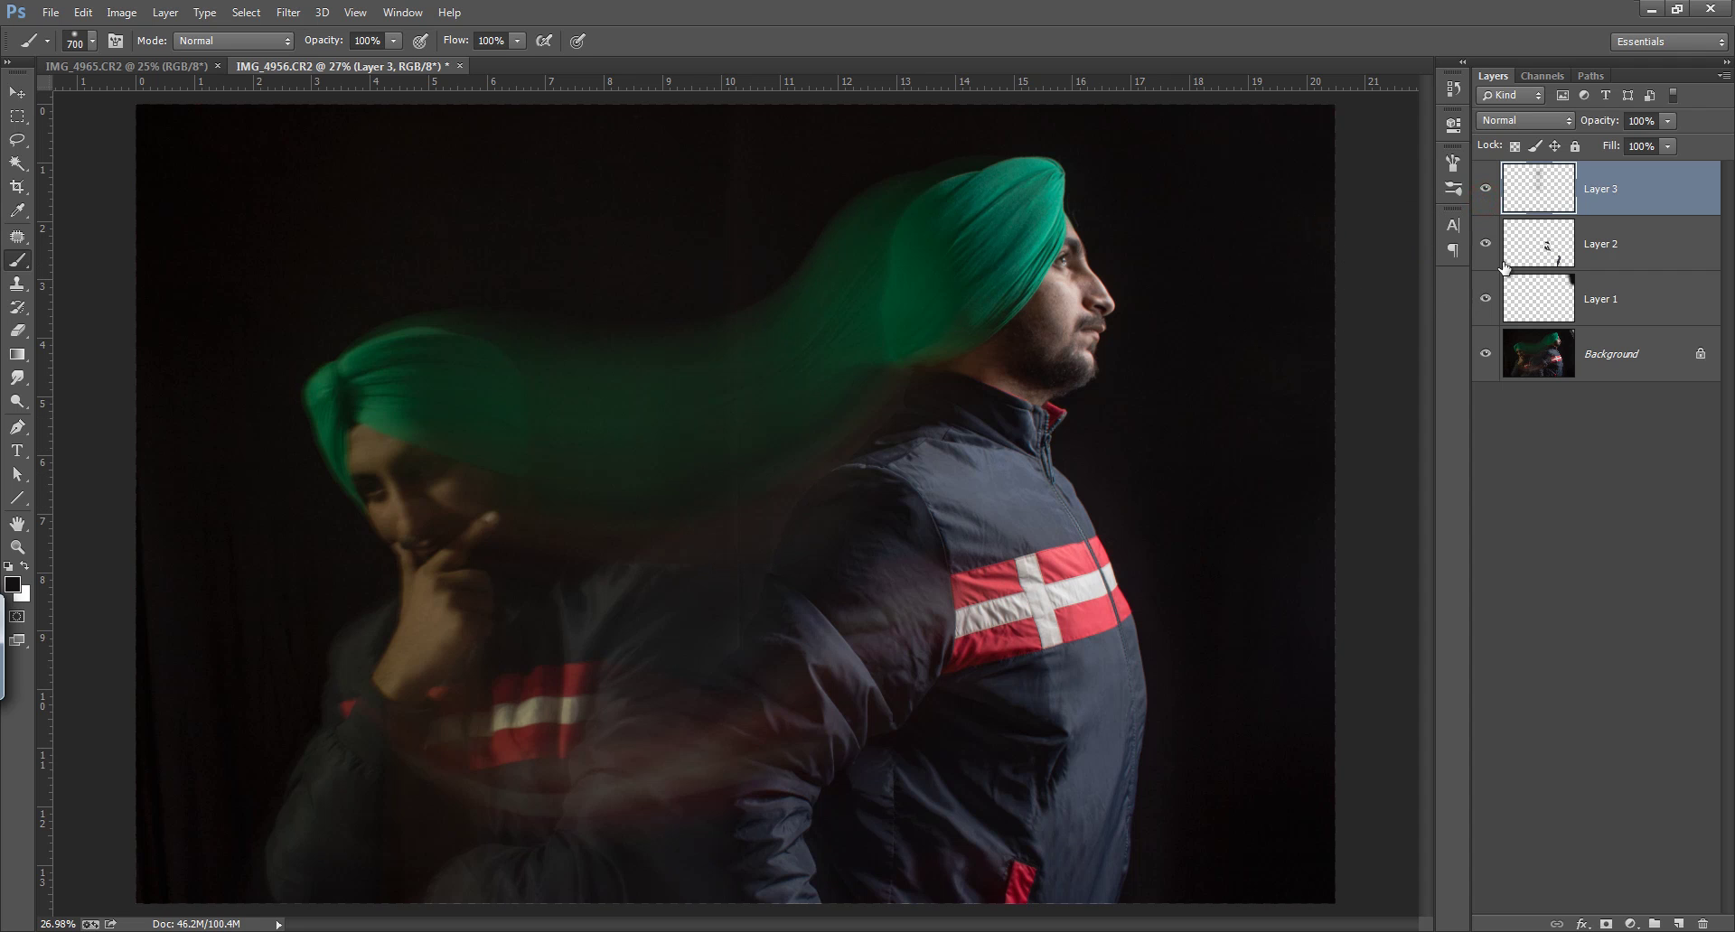
# Add Gradient Fill 1, linear at 90°, darkening the surroundings toward black.
pyautogui.click(1630, 923)
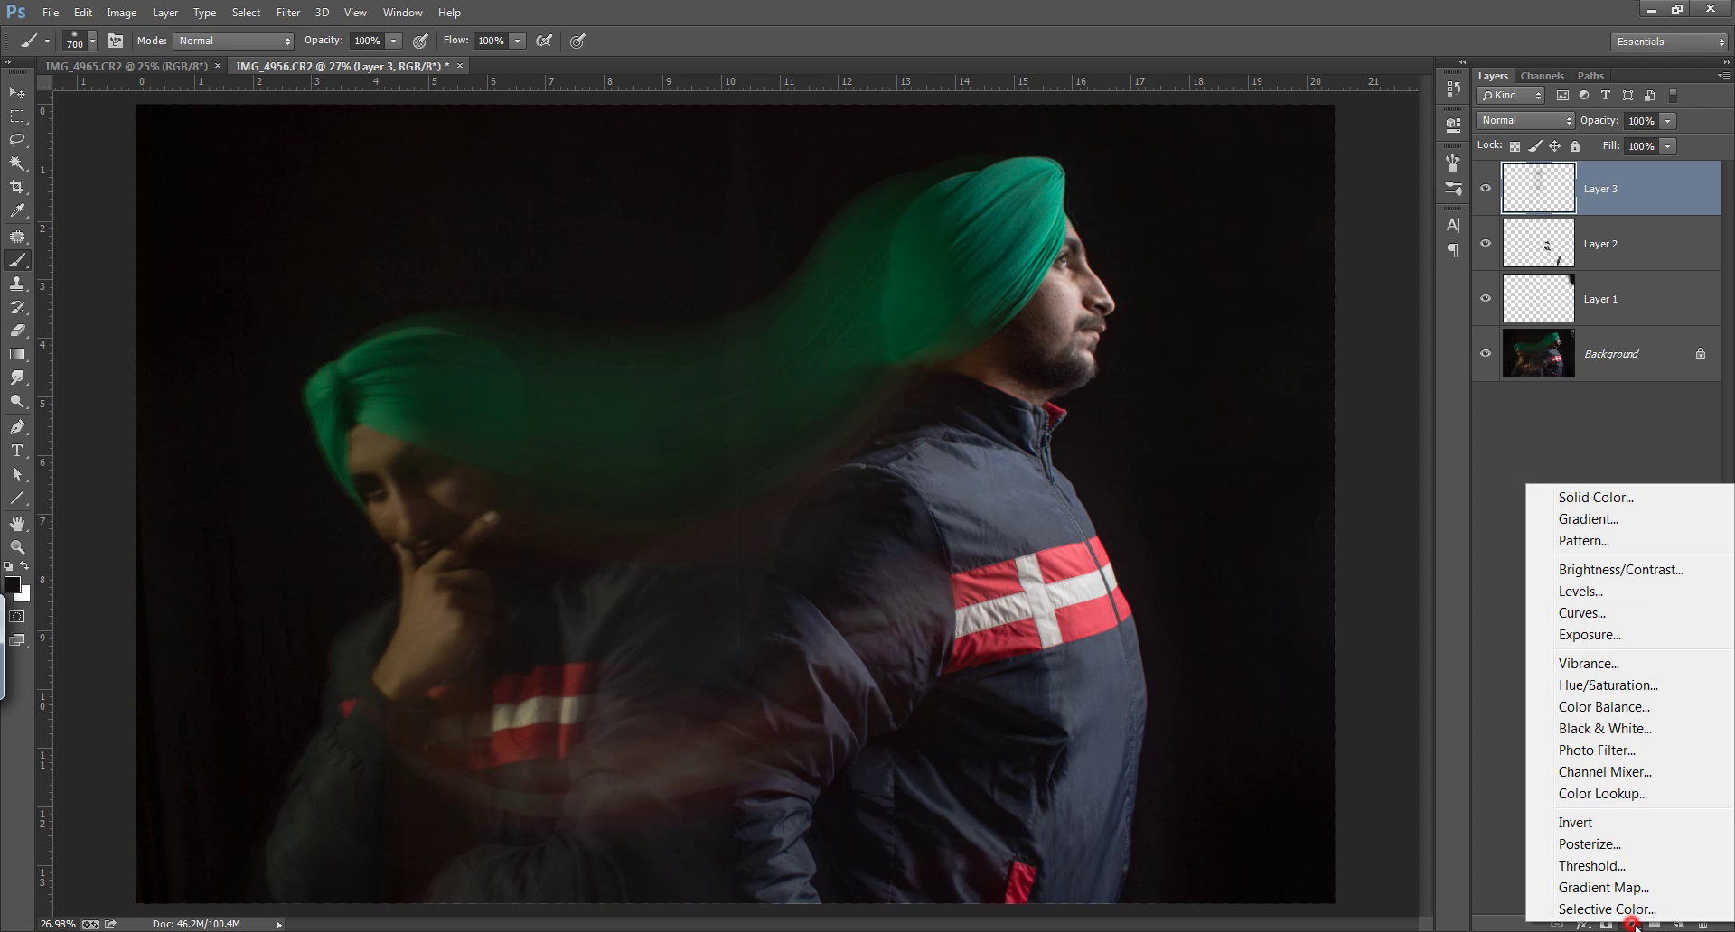
pyautogui.click(1621, 527)
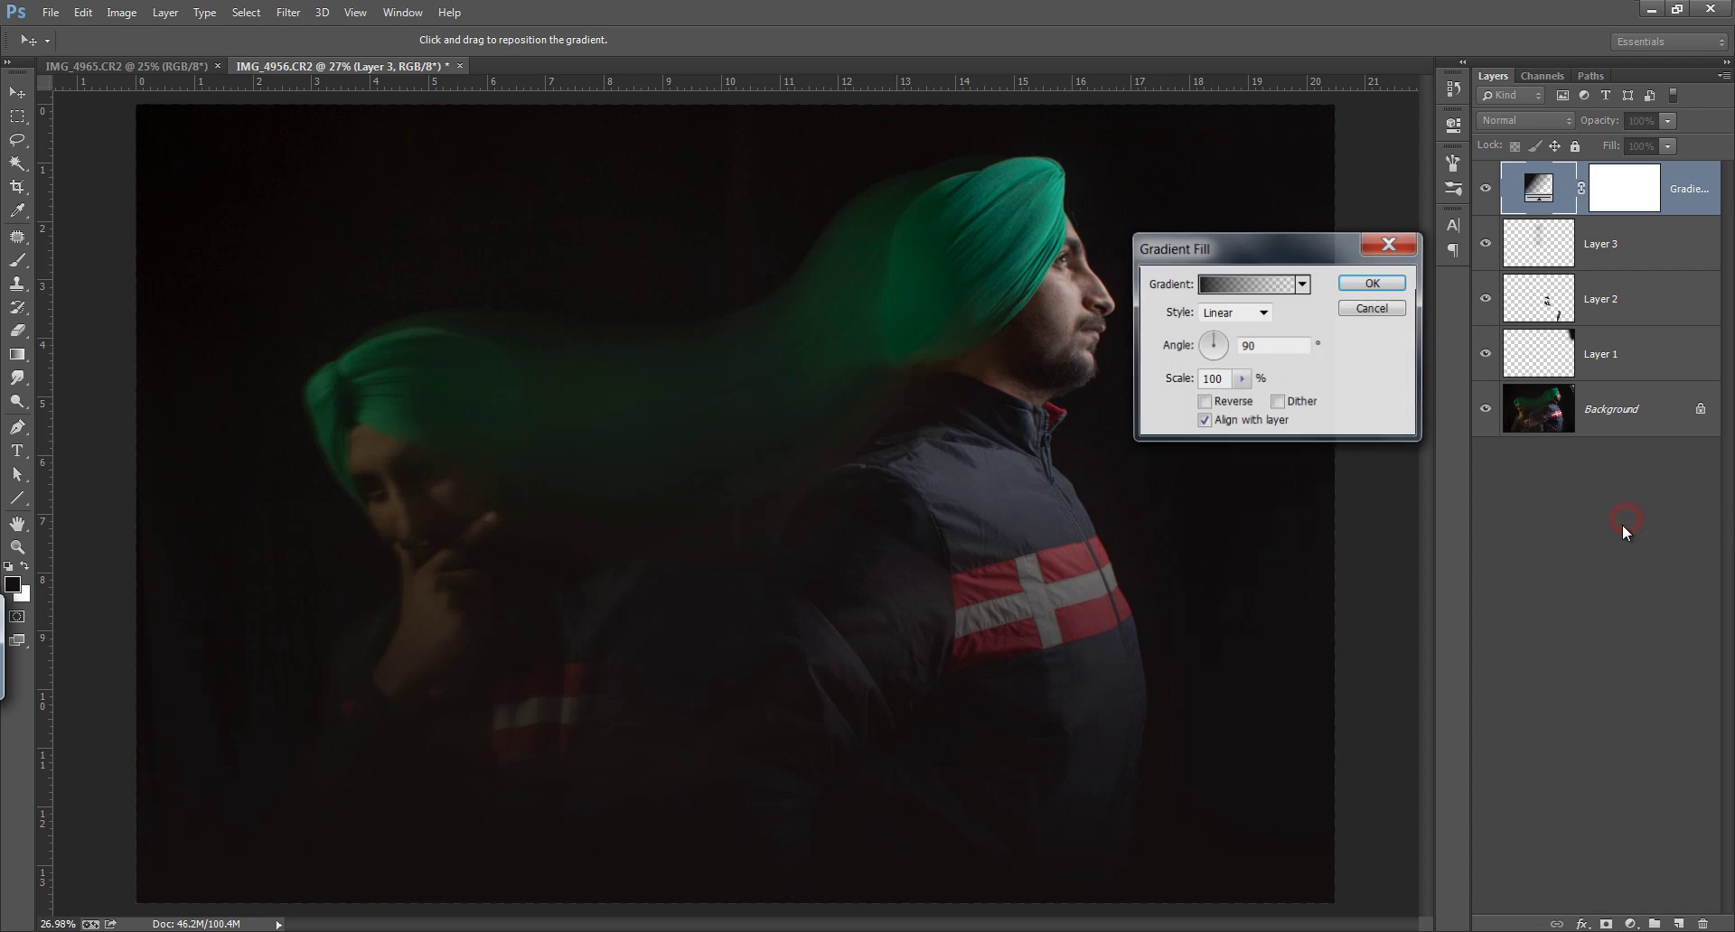
pyautogui.click(1372, 283)
pyautogui.press('b')
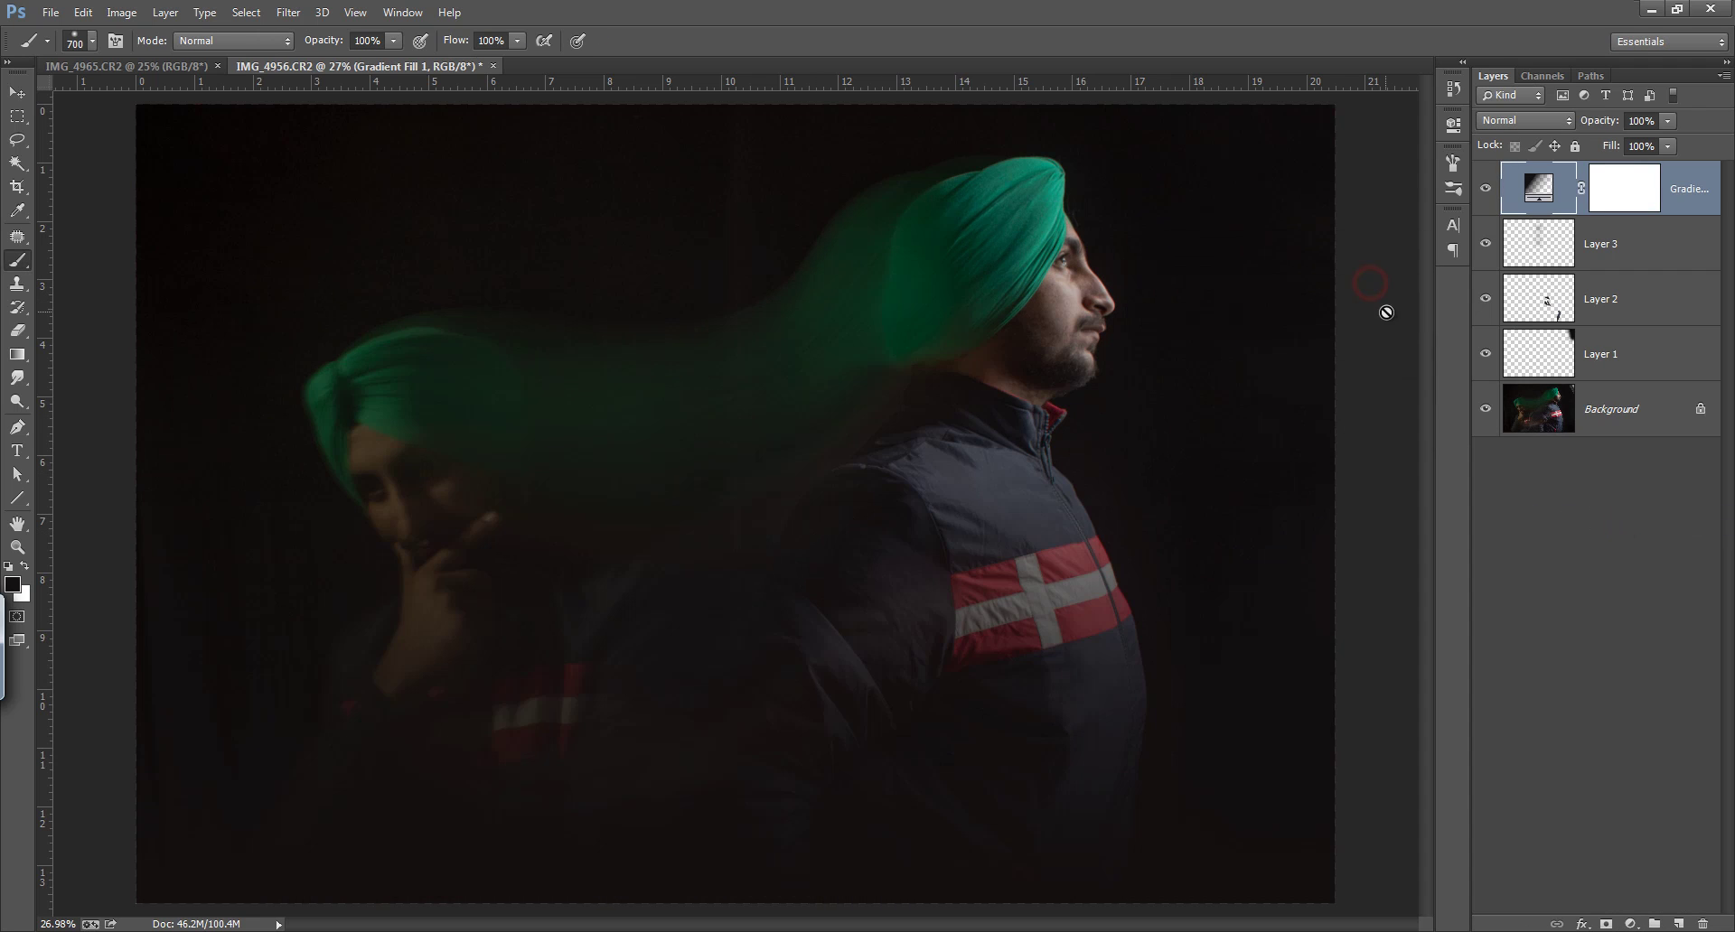
pyautogui.click(1631, 924)
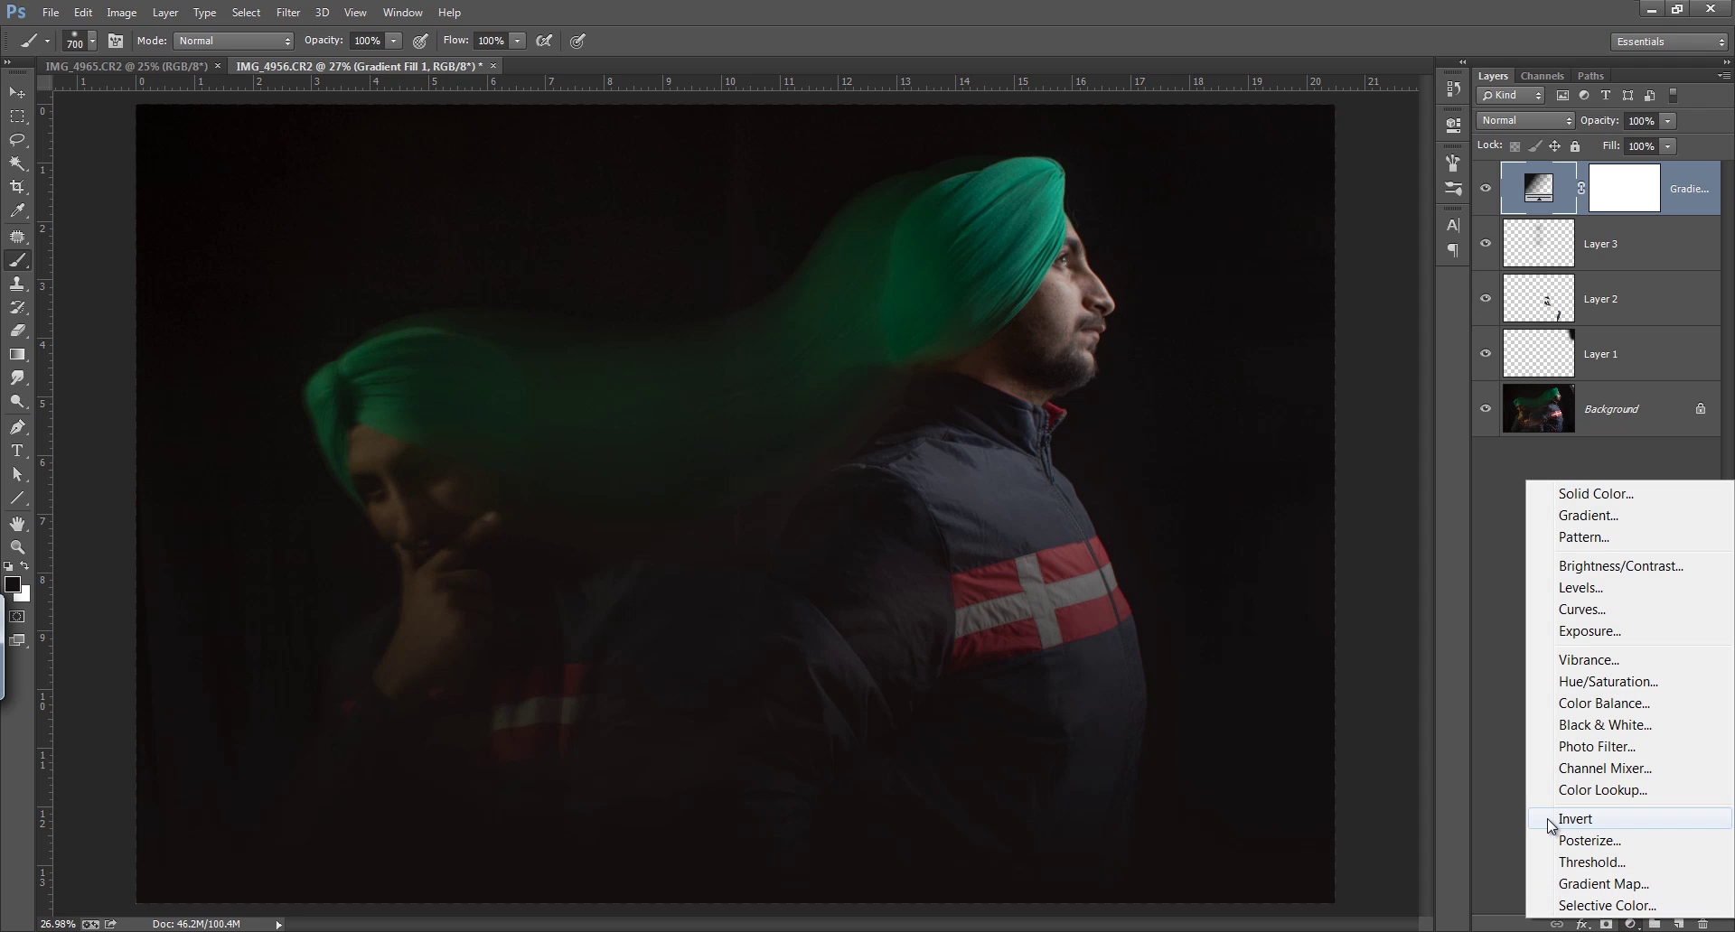
pyautogui.click(1335, 40)
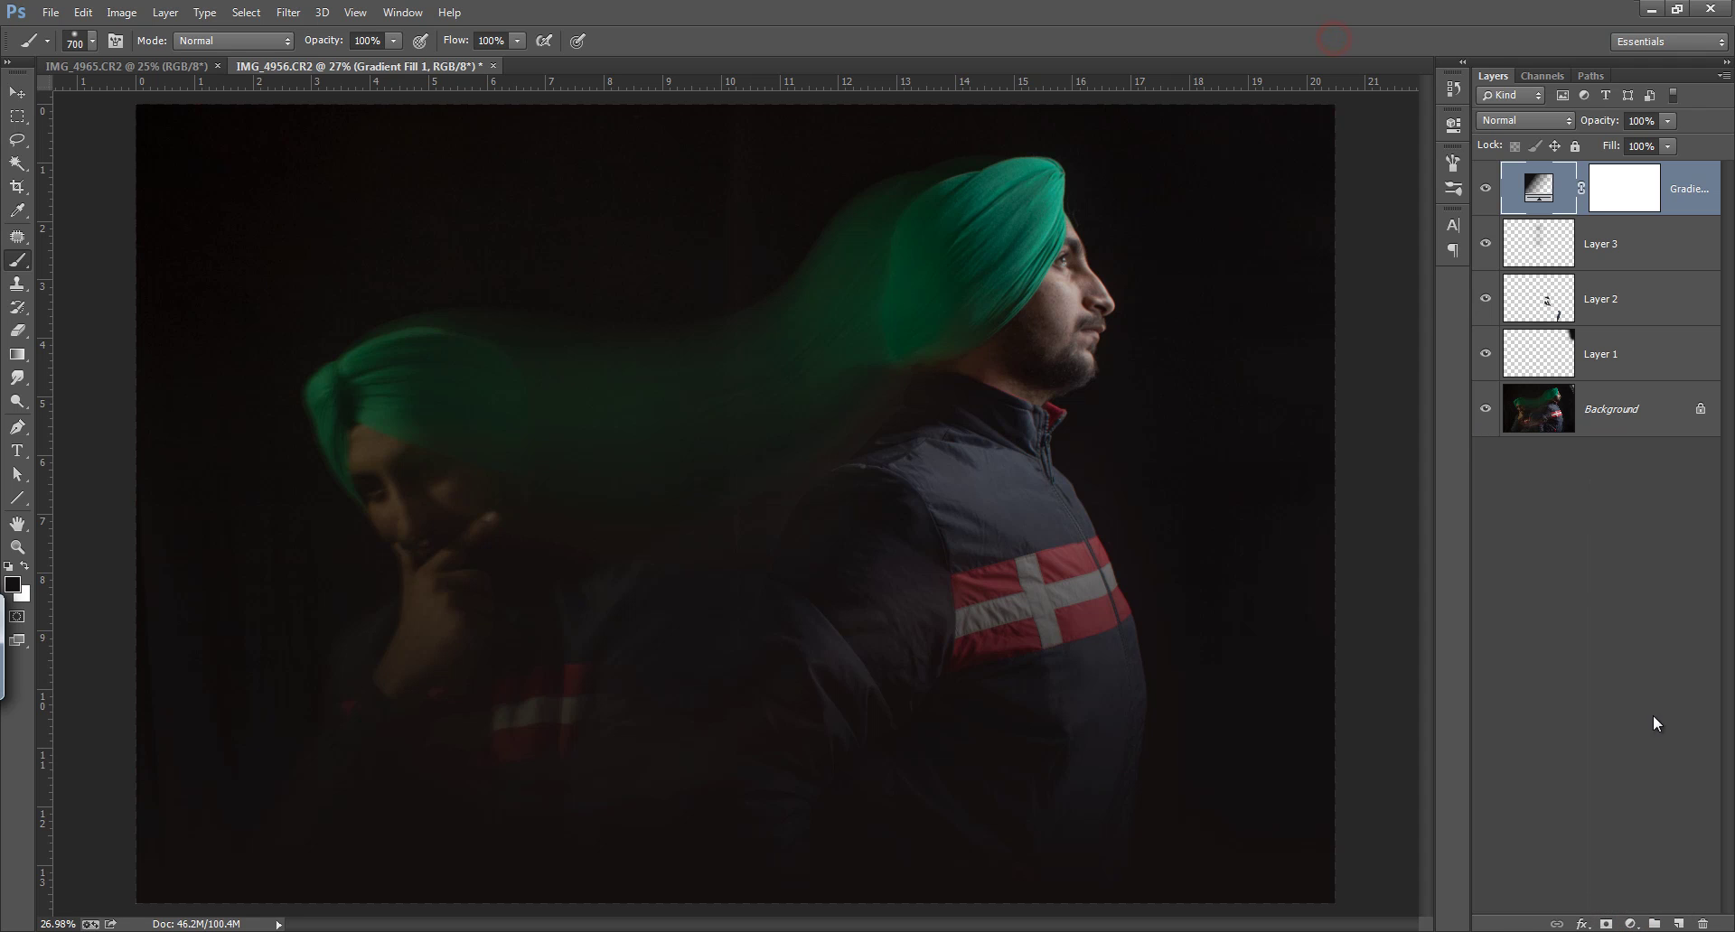
# Add Curves 1 with the black point raised to lift shadows, toggling it to compare.
pyautogui.click(1626, 924)
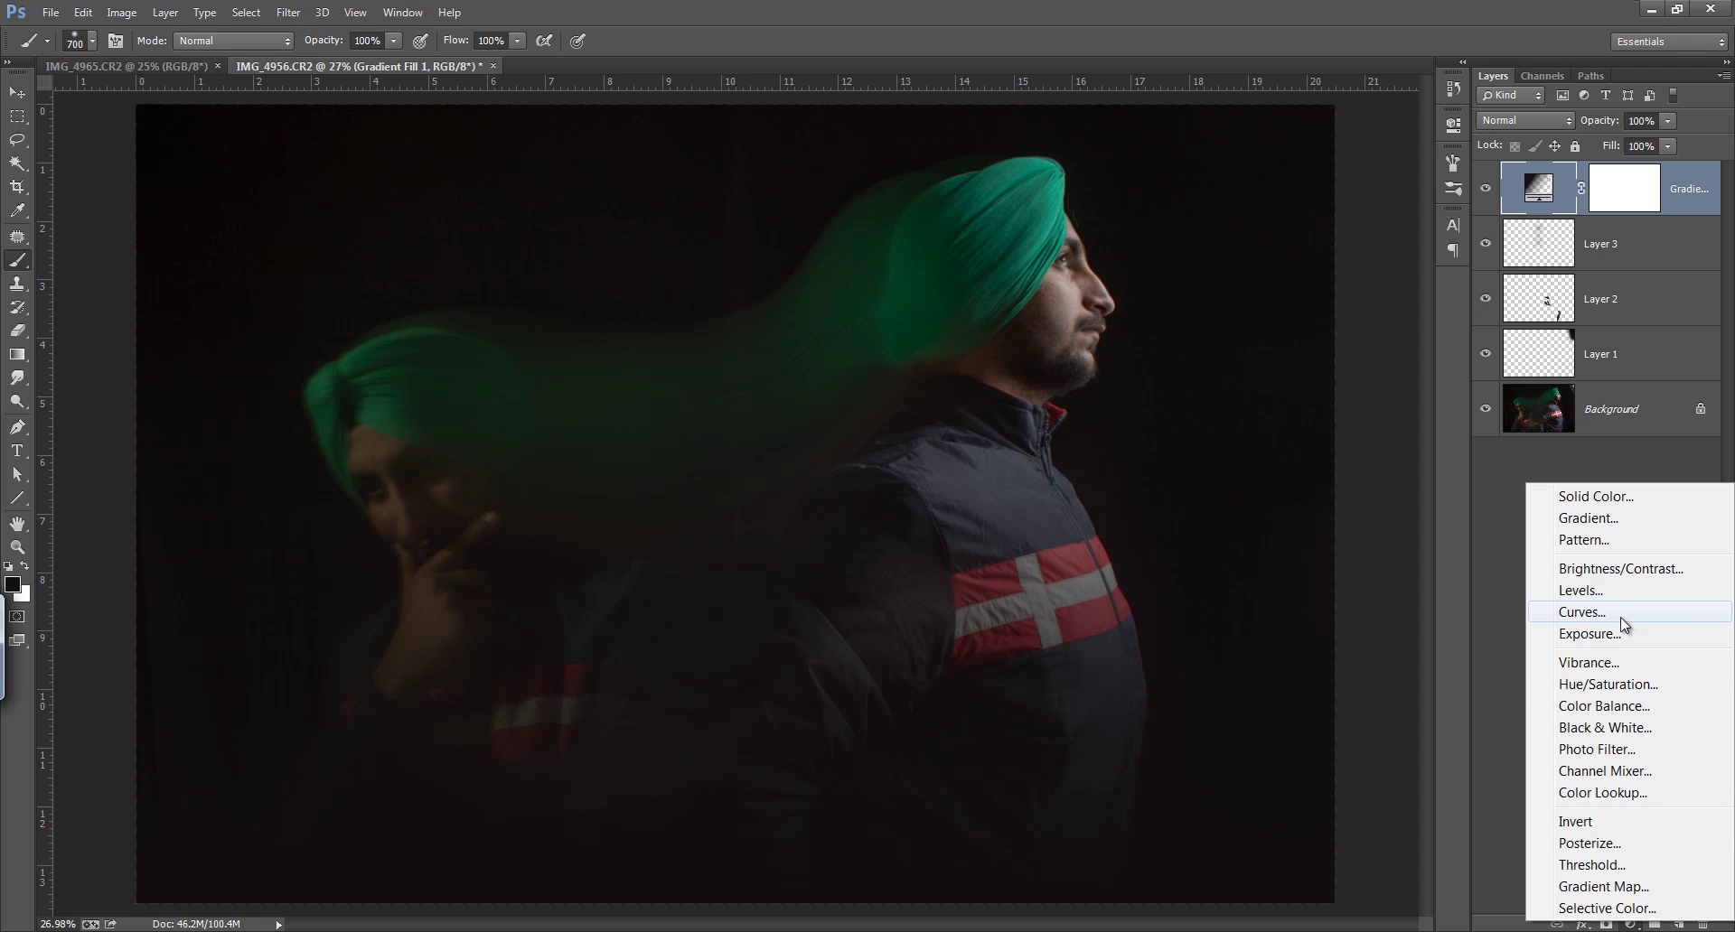
pyautogui.click(1581, 613)
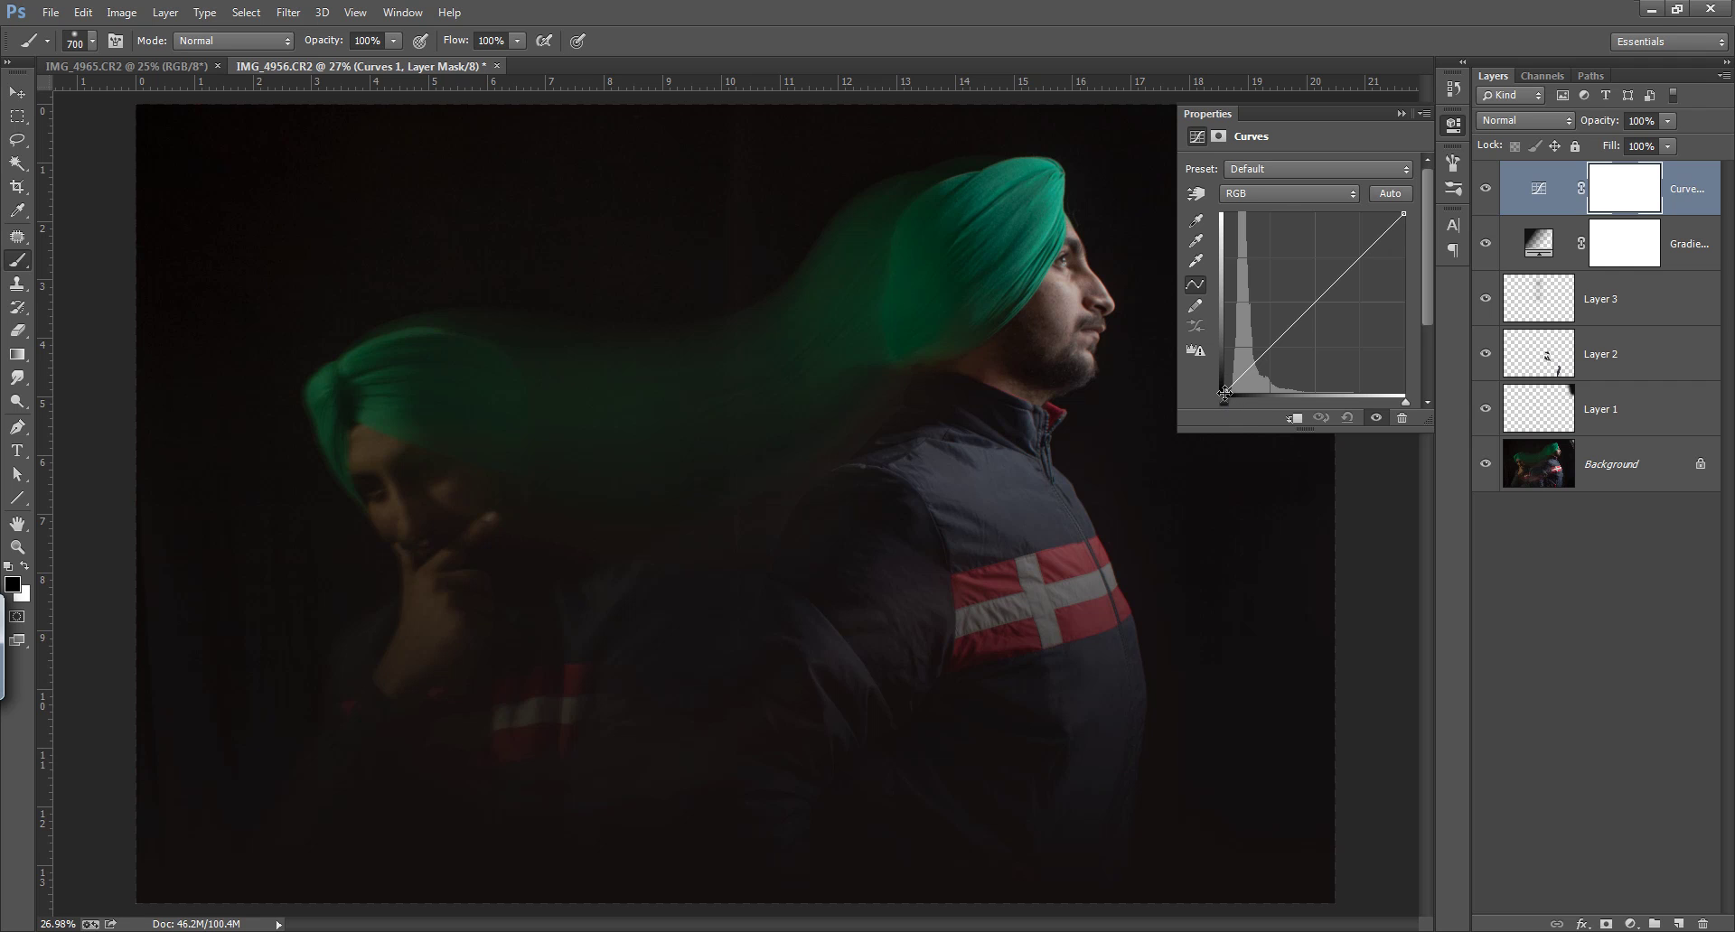
pyautogui.moveTo(1226, 395); pyautogui.dragTo(1224, 385)
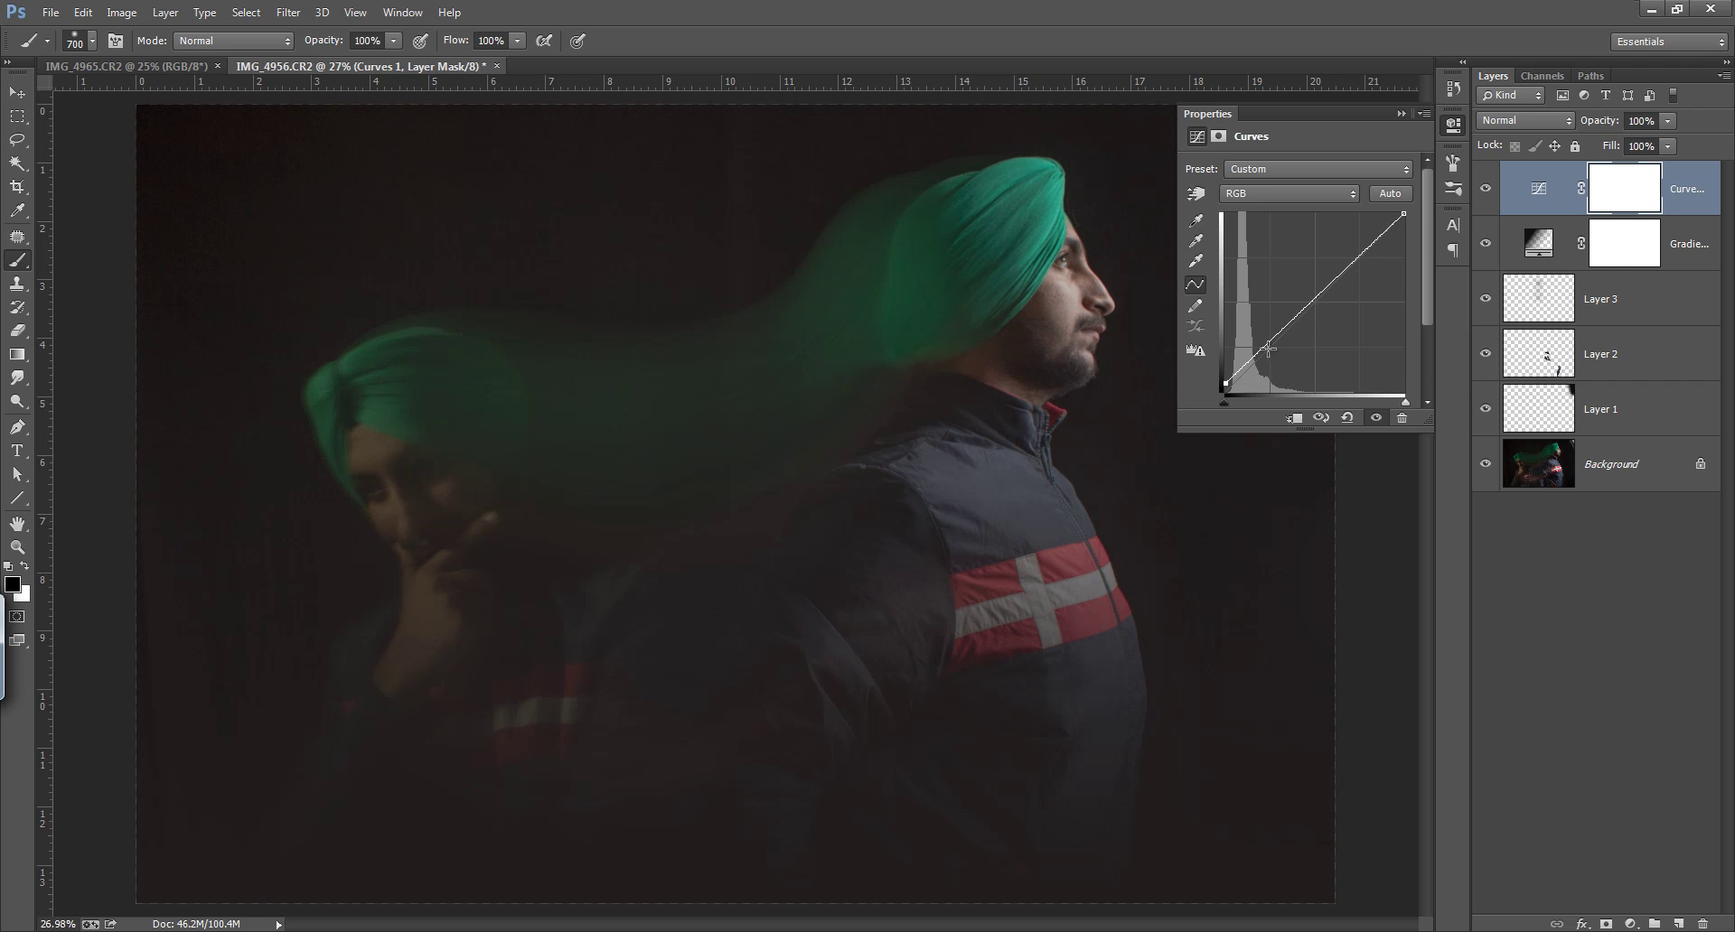
pyautogui.click(1400, 113)
pyautogui.click(1485, 189)
pyautogui.click(1486, 190)
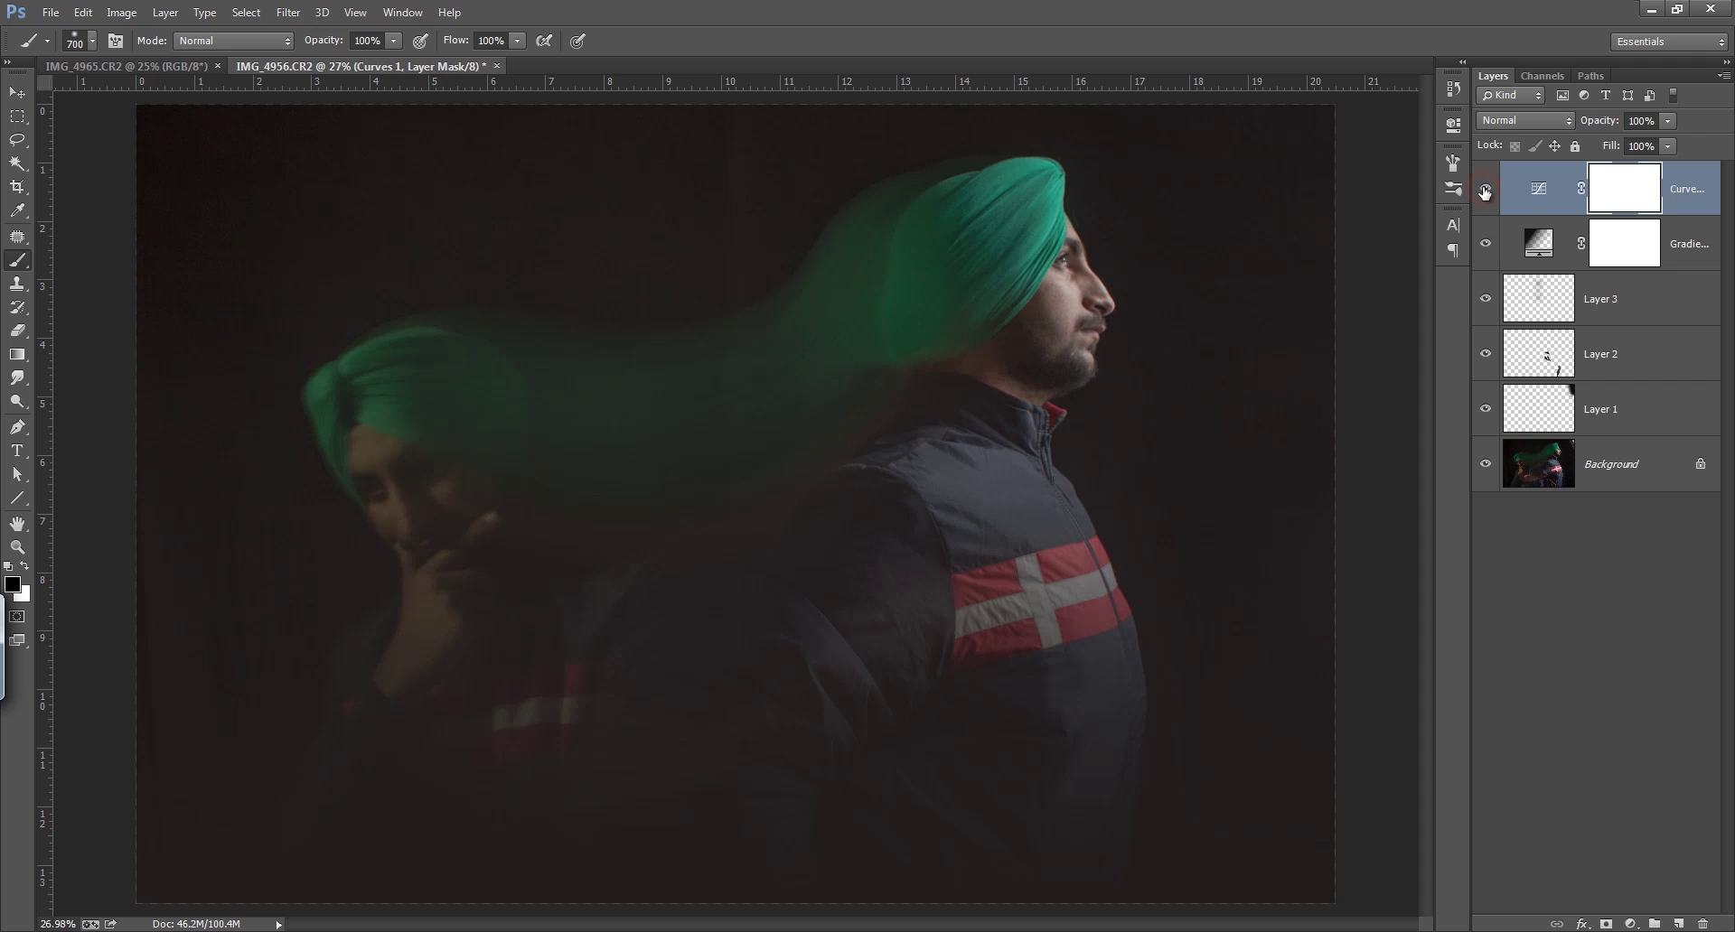
pyautogui.click(1485, 189)
pyautogui.click(1484, 189)
# Stamp all visible layers into a new merged Layer 4.
pyautogui.hotkey('ctrl', 'shift', 'alt', 'e')
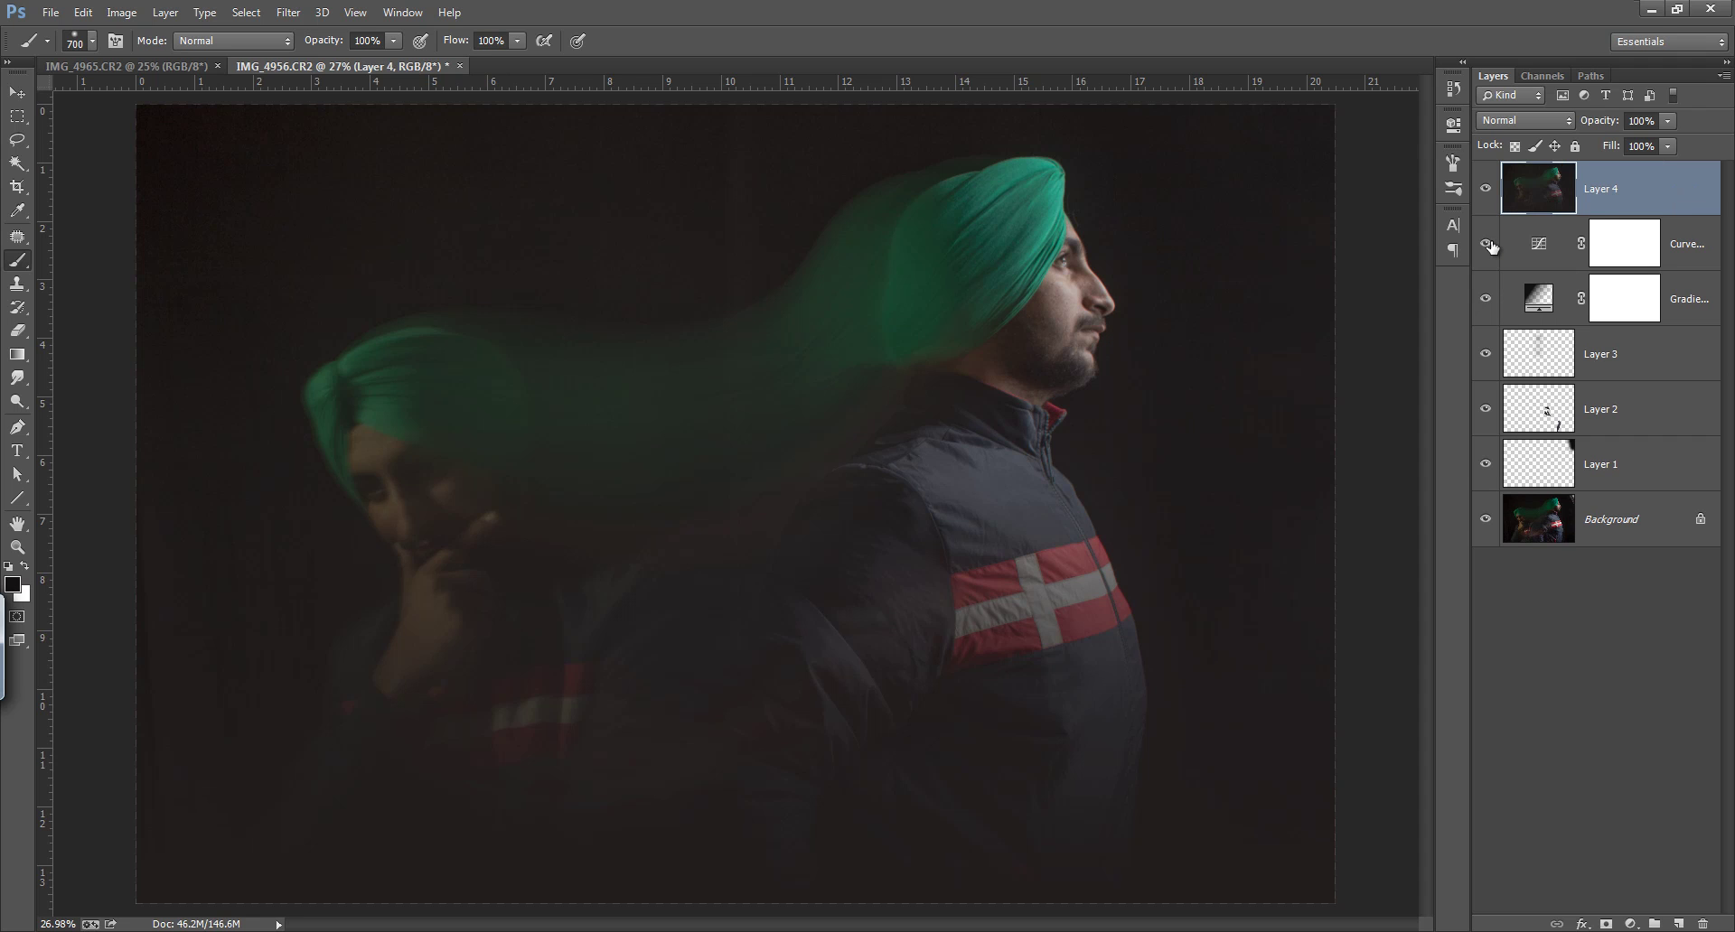
pyautogui.click(290, 13)
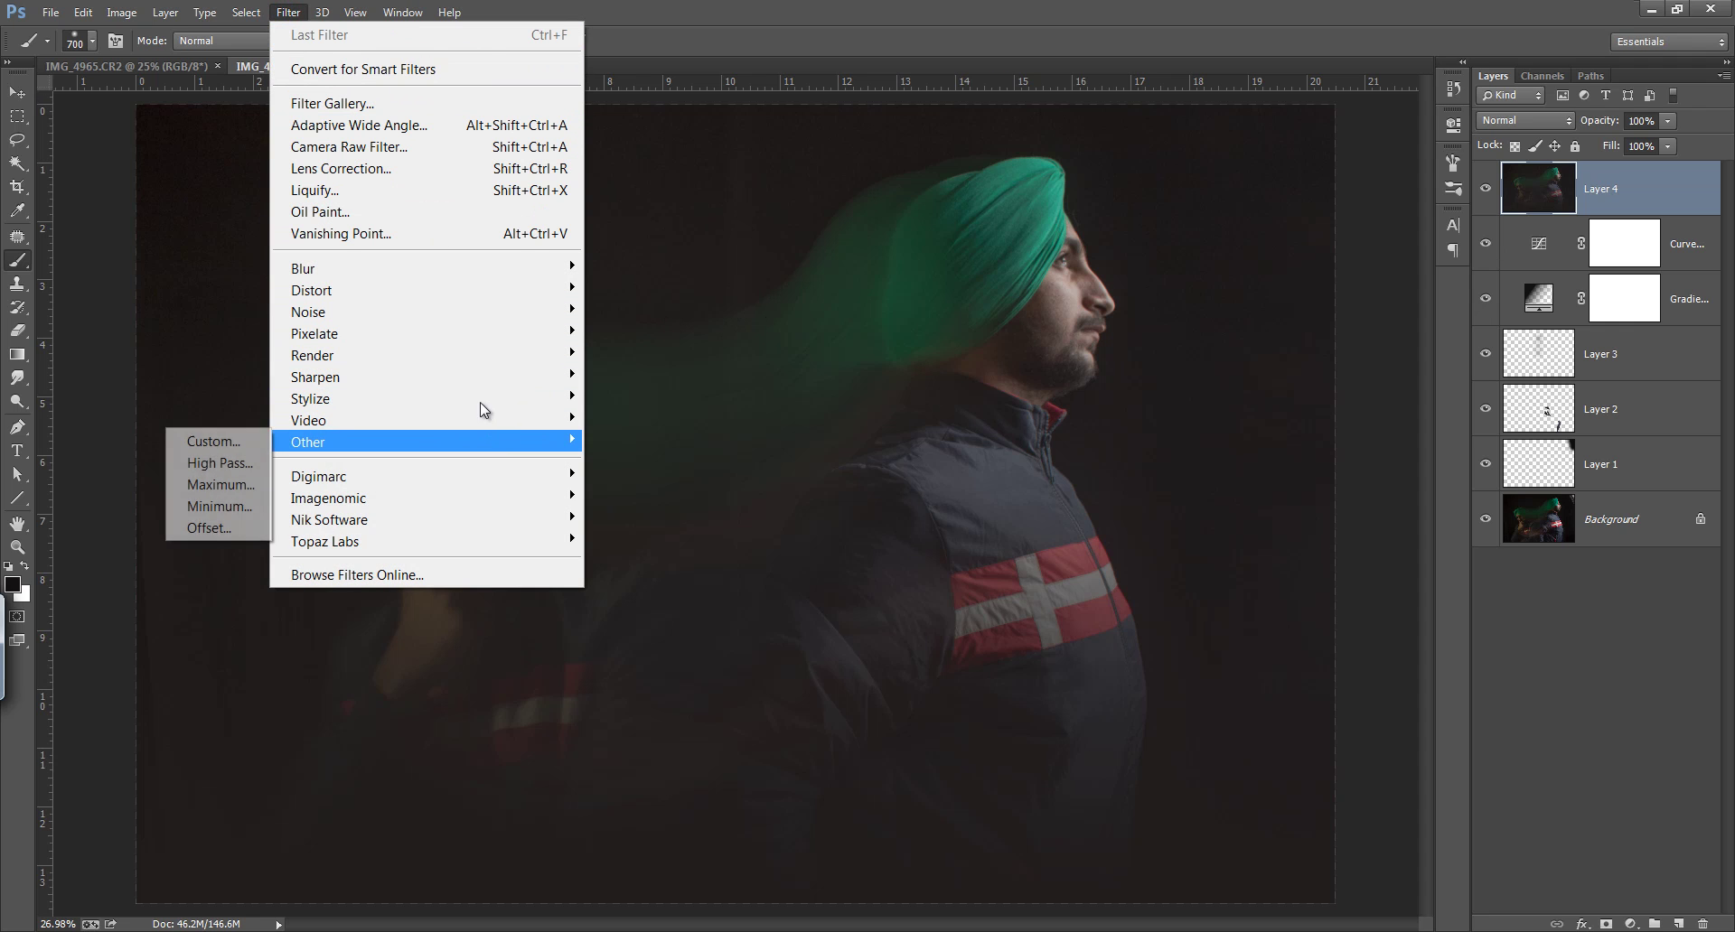
pyautogui.click(480, 168)
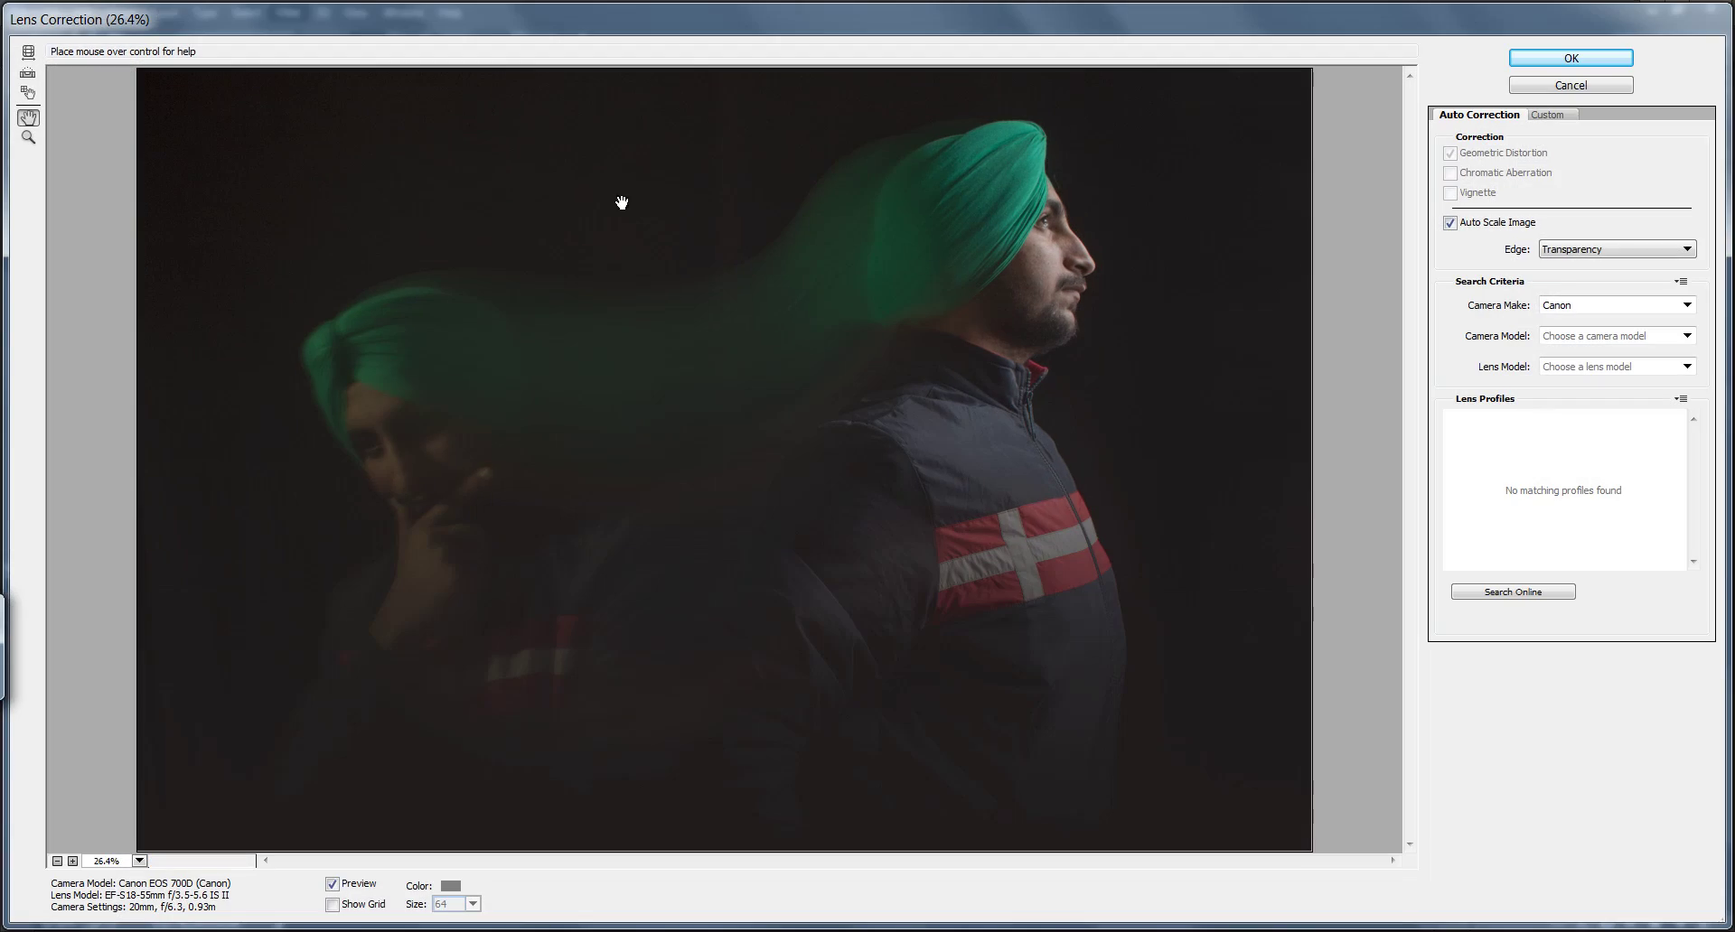
pyautogui.click(1568, 90)
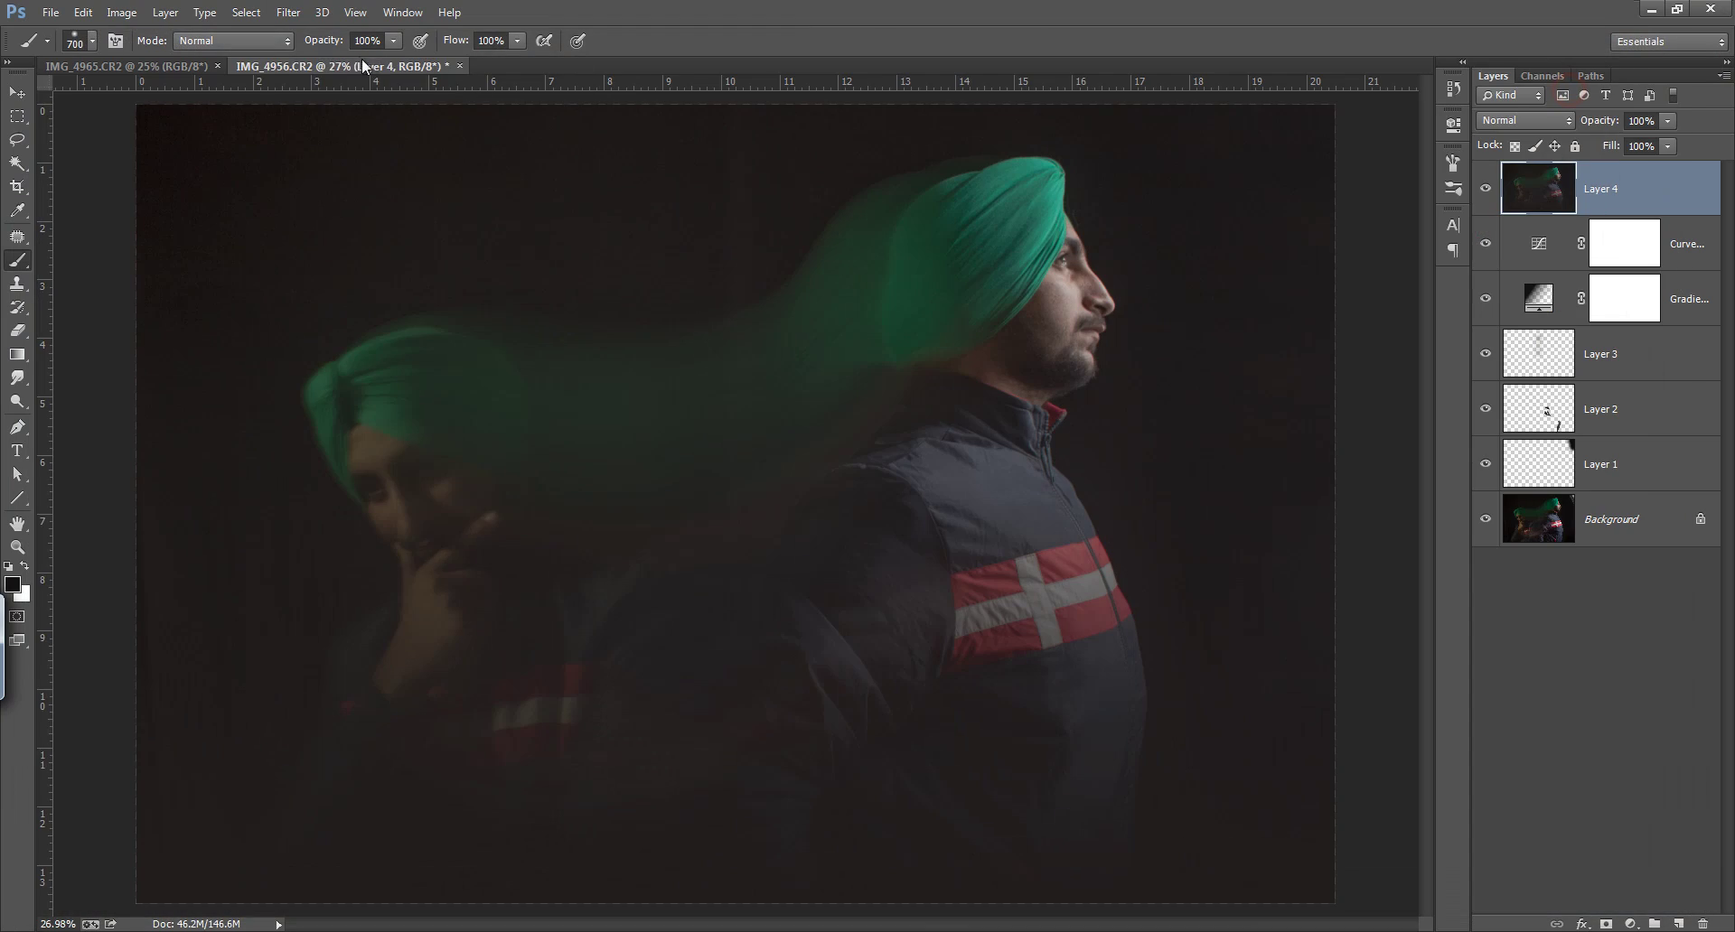
# Apply the Camera Raw Filter with Exposure -0.55, Whites +40 and Temperature -6.
pyautogui.click(288, 12)
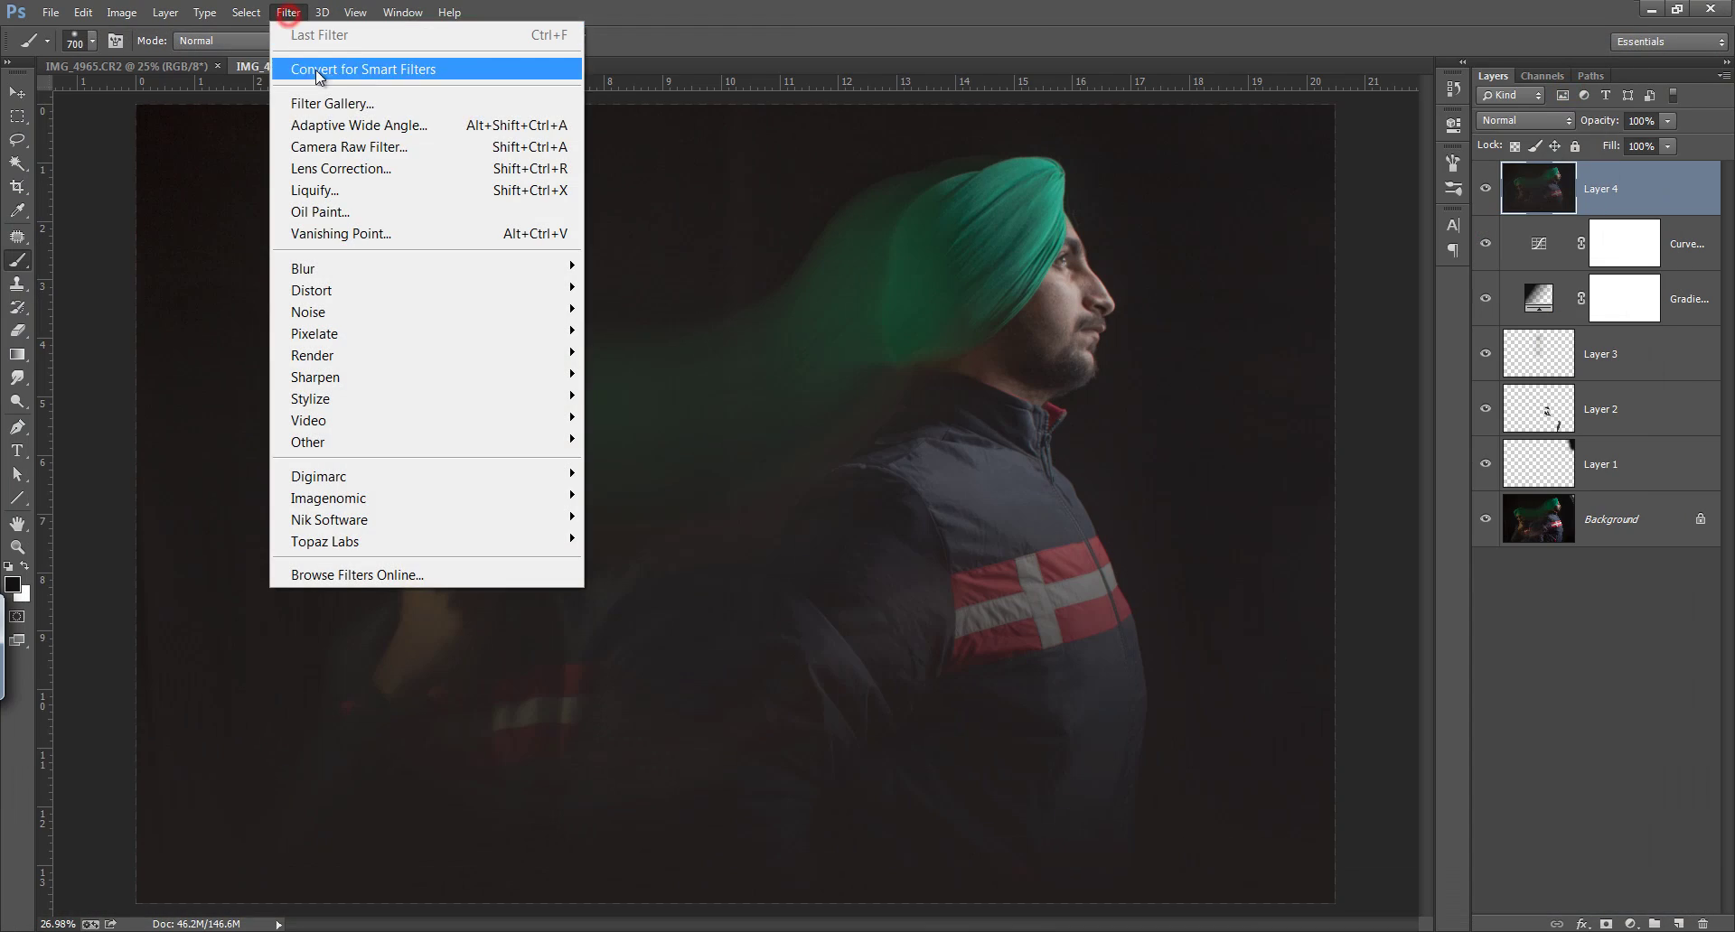
pyautogui.click(356, 147)
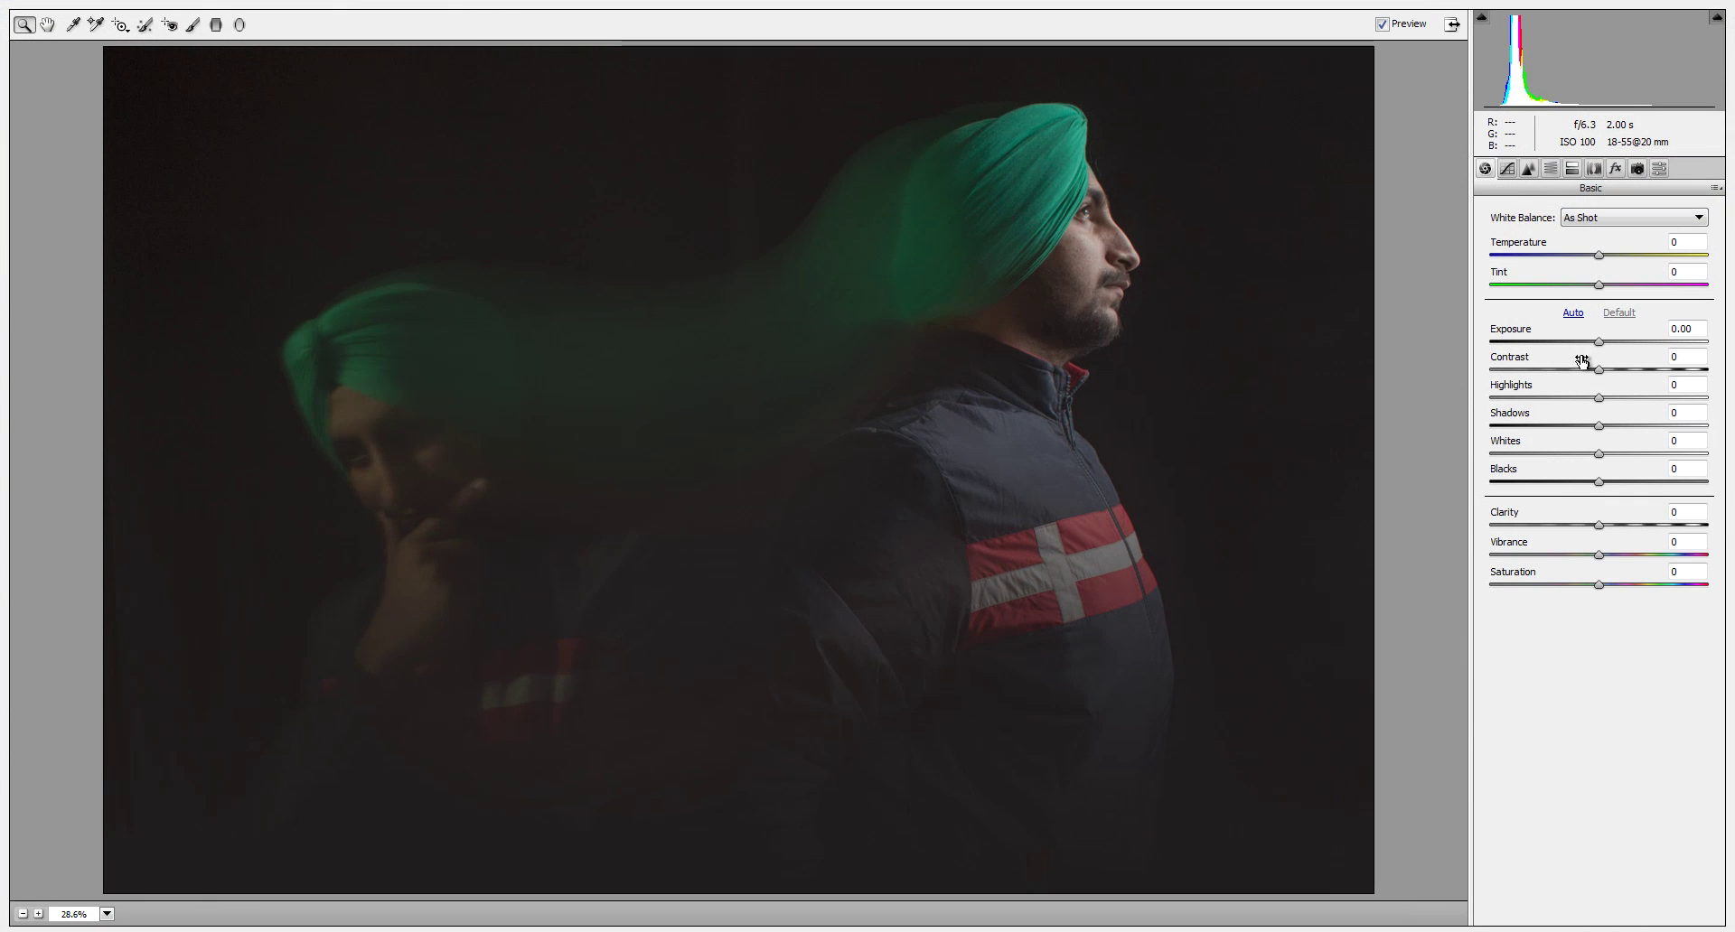
pyautogui.moveTo(1600, 345); pyautogui.dragTo(1586, 345)
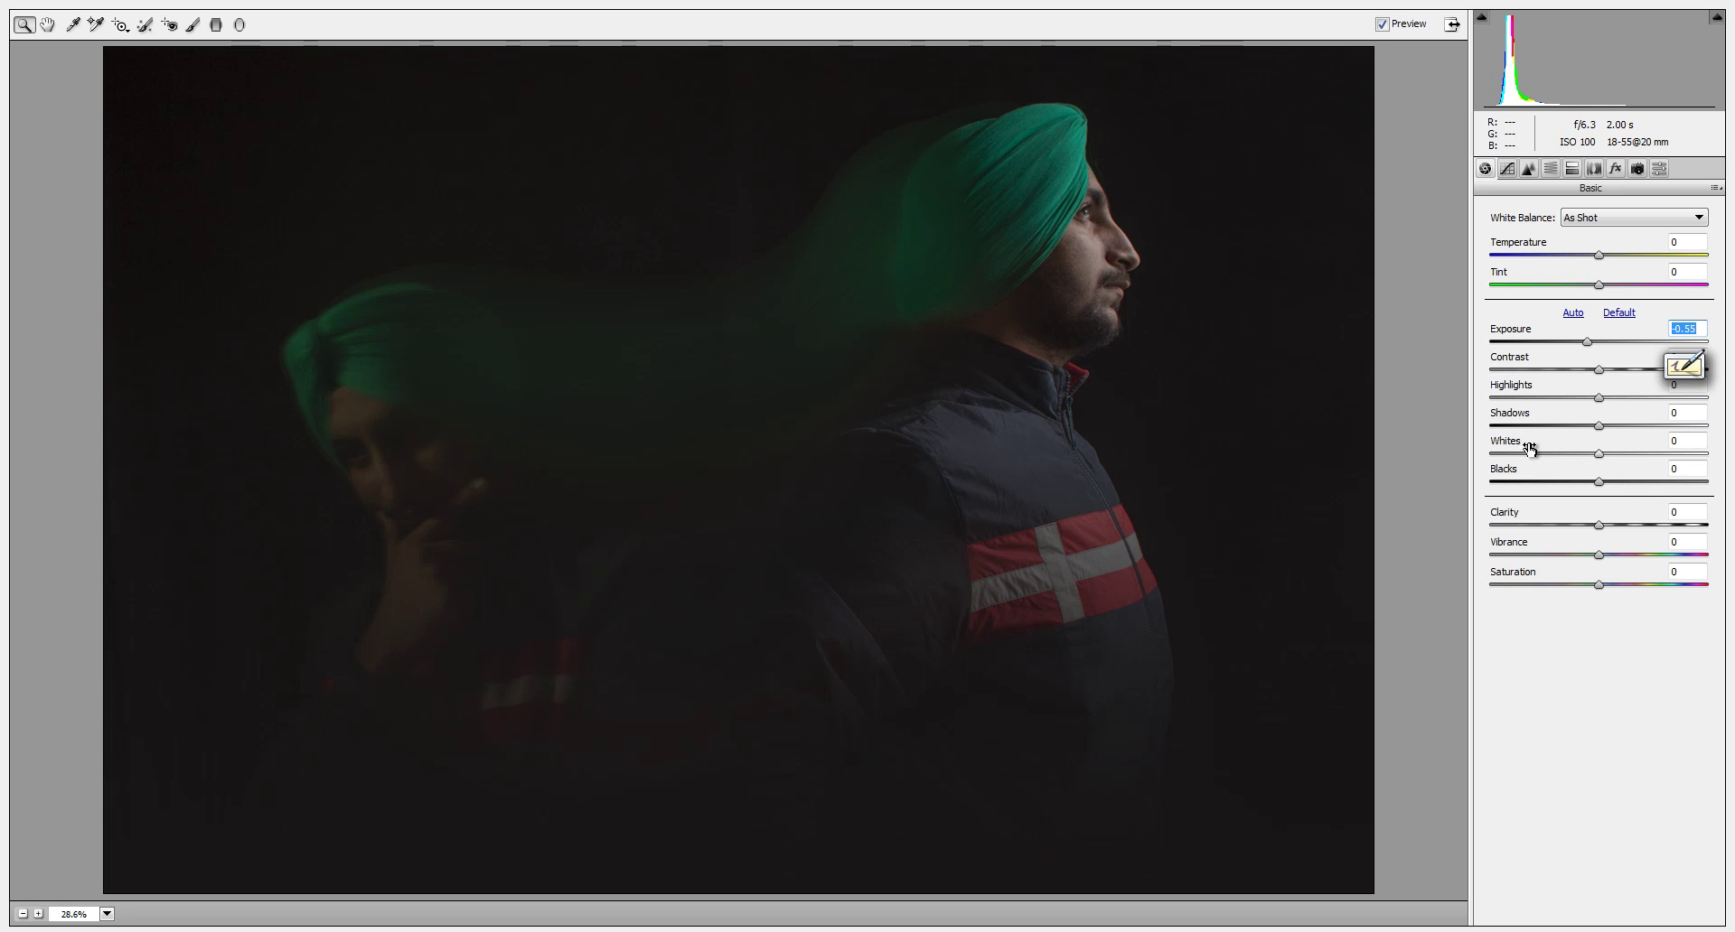
pyautogui.moveTo(1602, 455); pyautogui.dragTo(1645, 474)
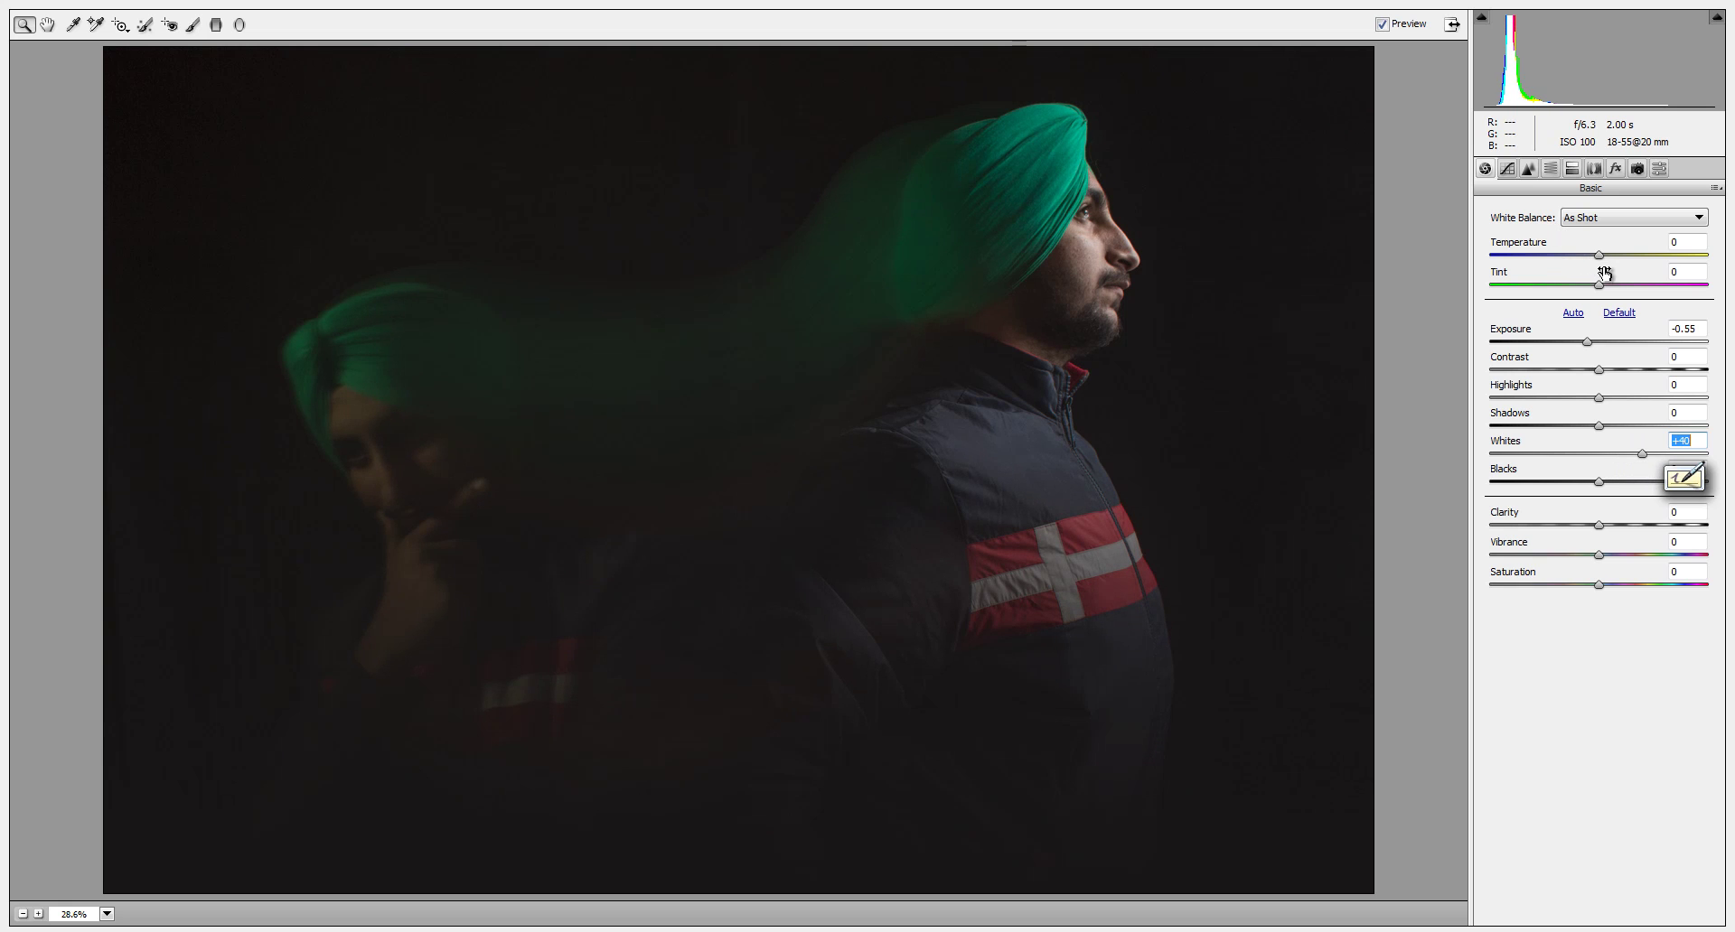
pyautogui.moveTo(1596, 257); pyautogui.dragTo(1593, 259)
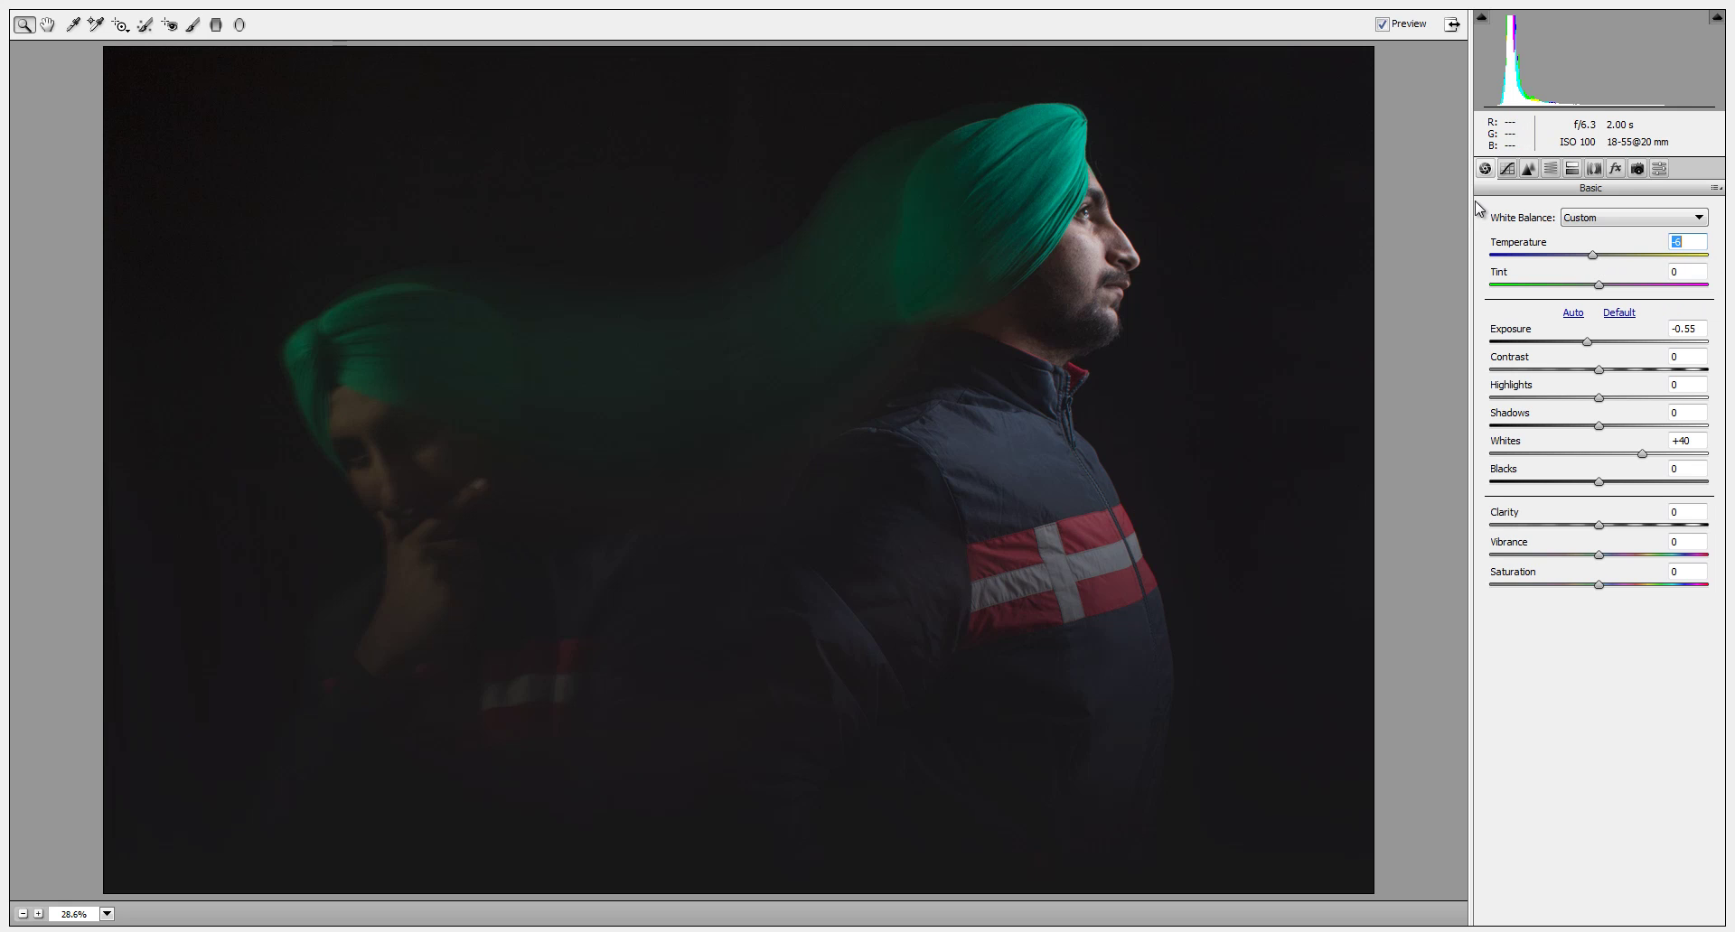
# In HSL Luminance, raise Reds to +44, Greens to +45 and lift Aquas.
pyautogui.click(1569, 171)
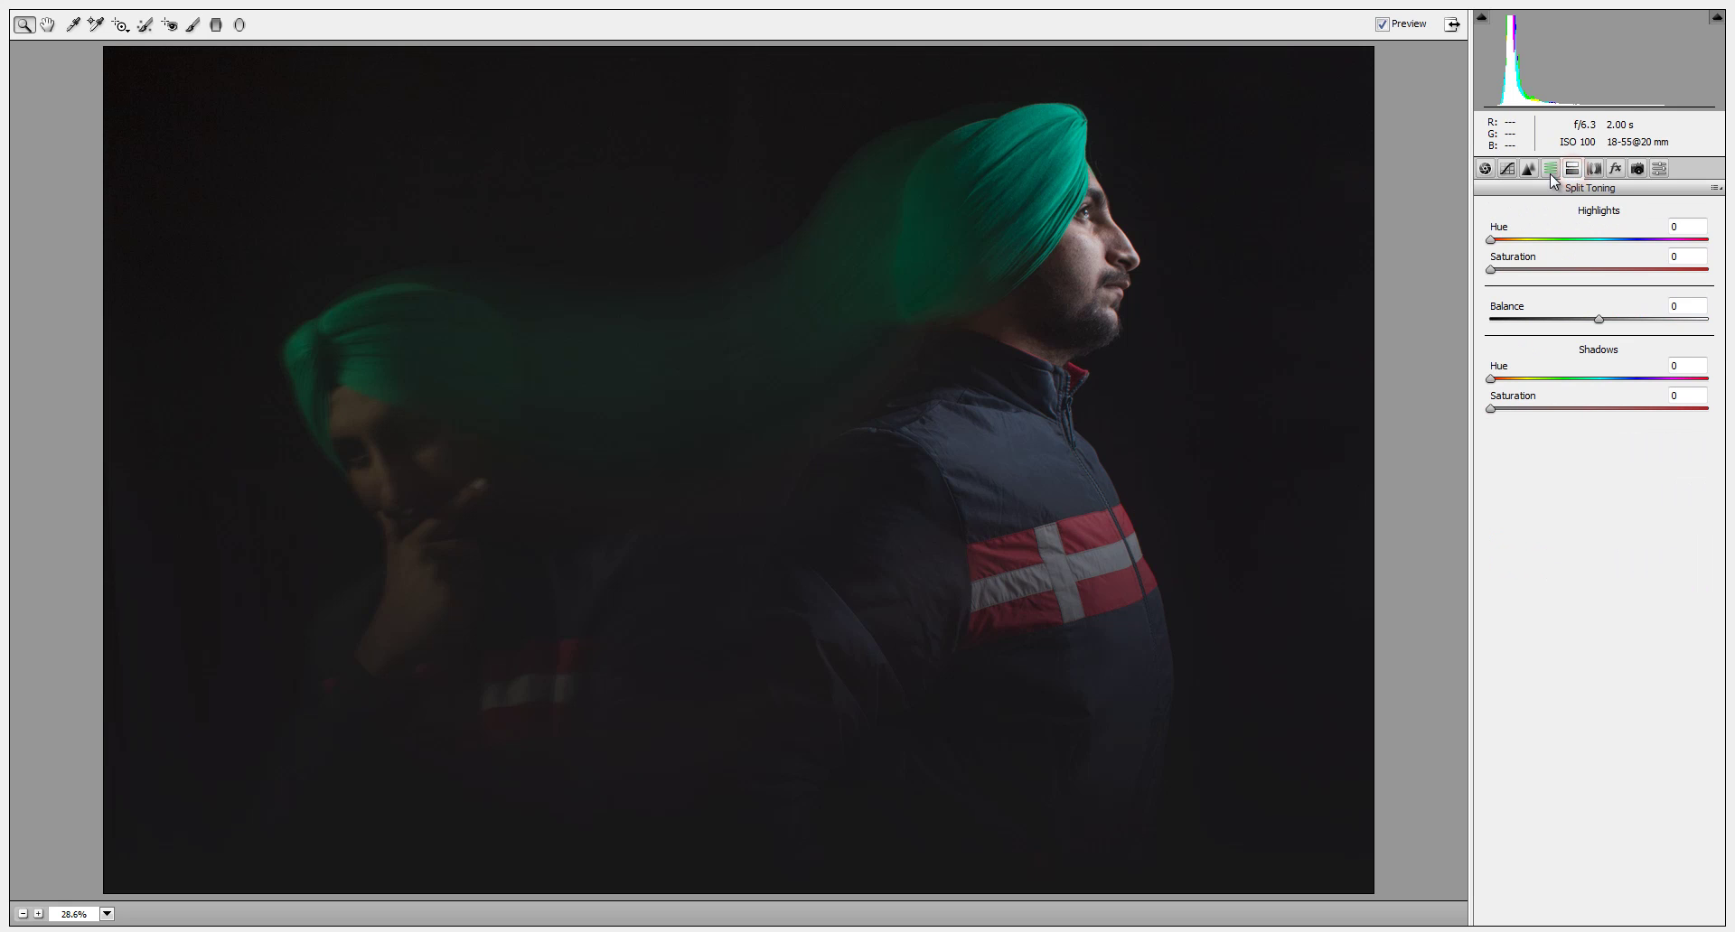
pyautogui.click(1549, 168)
pyautogui.click(1533, 241)
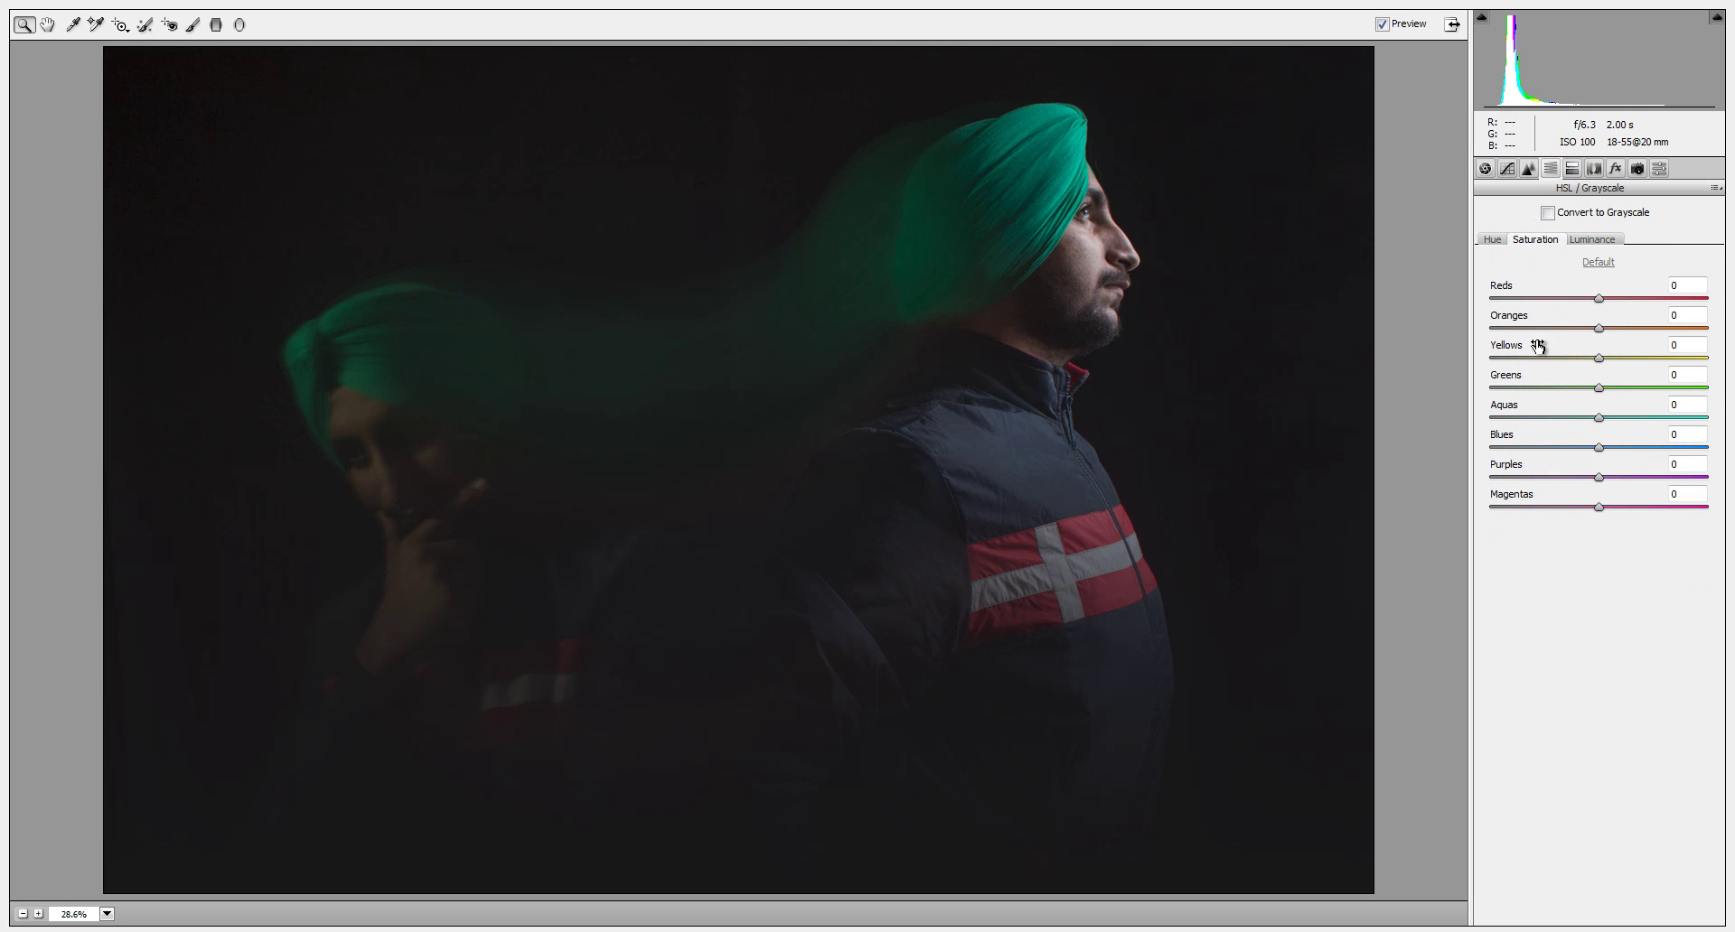
pyautogui.click(1594, 244)
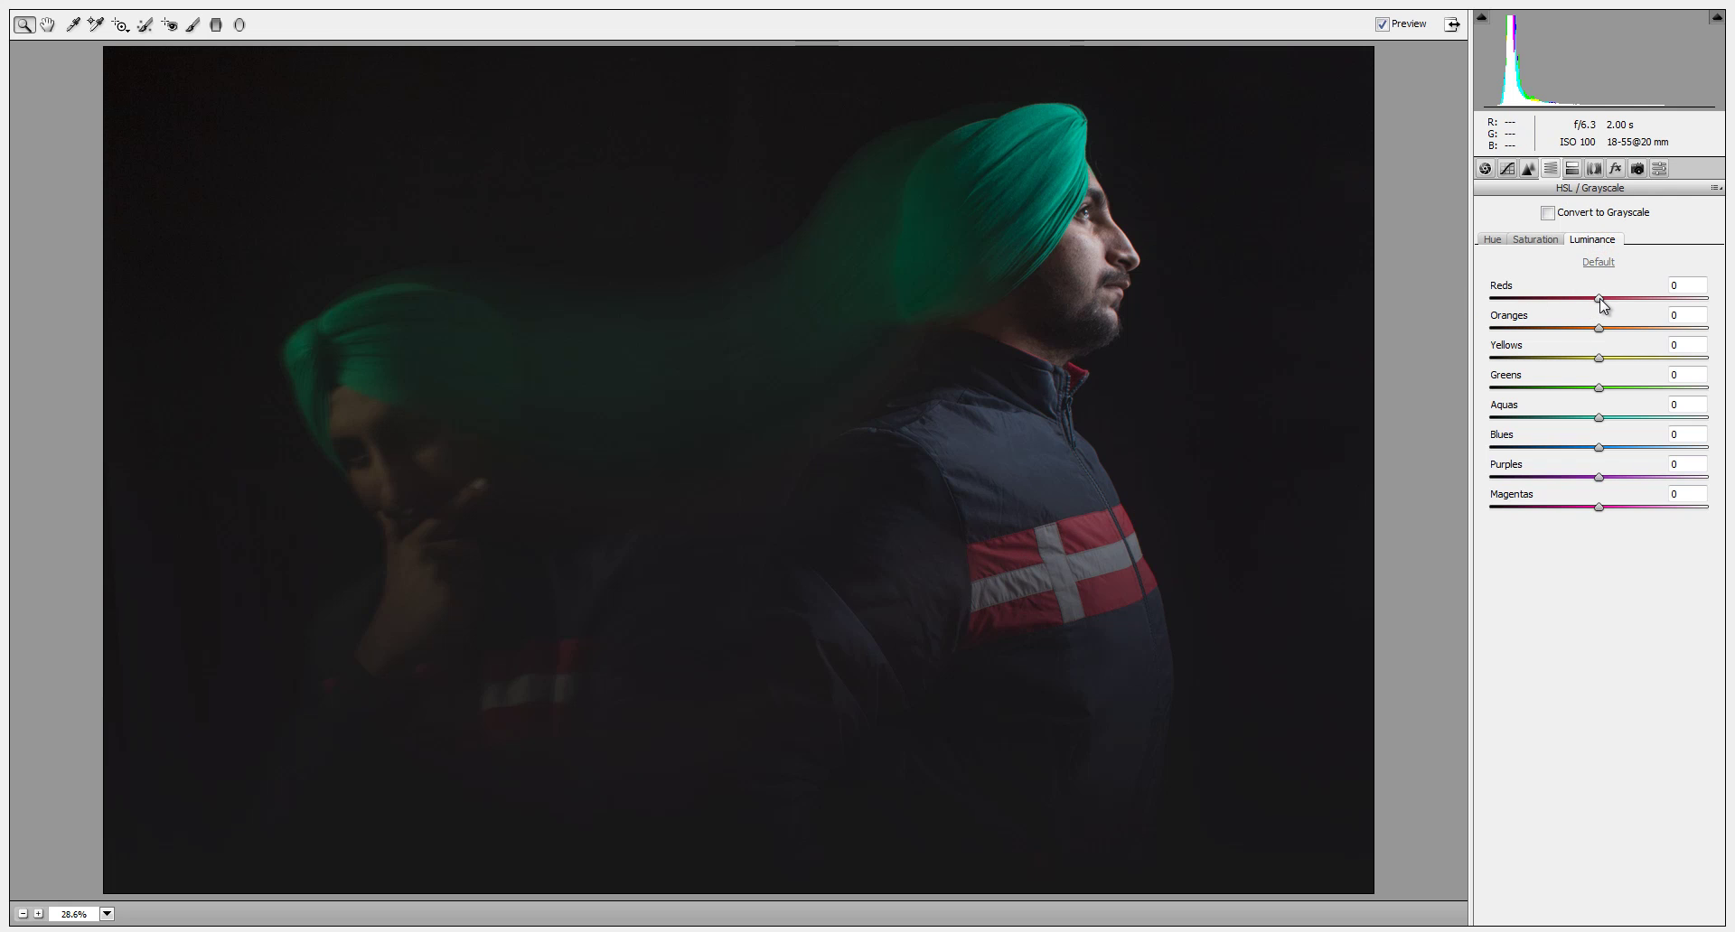
pyautogui.moveTo(1600, 301); pyautogui.dragTo(1652, 312)
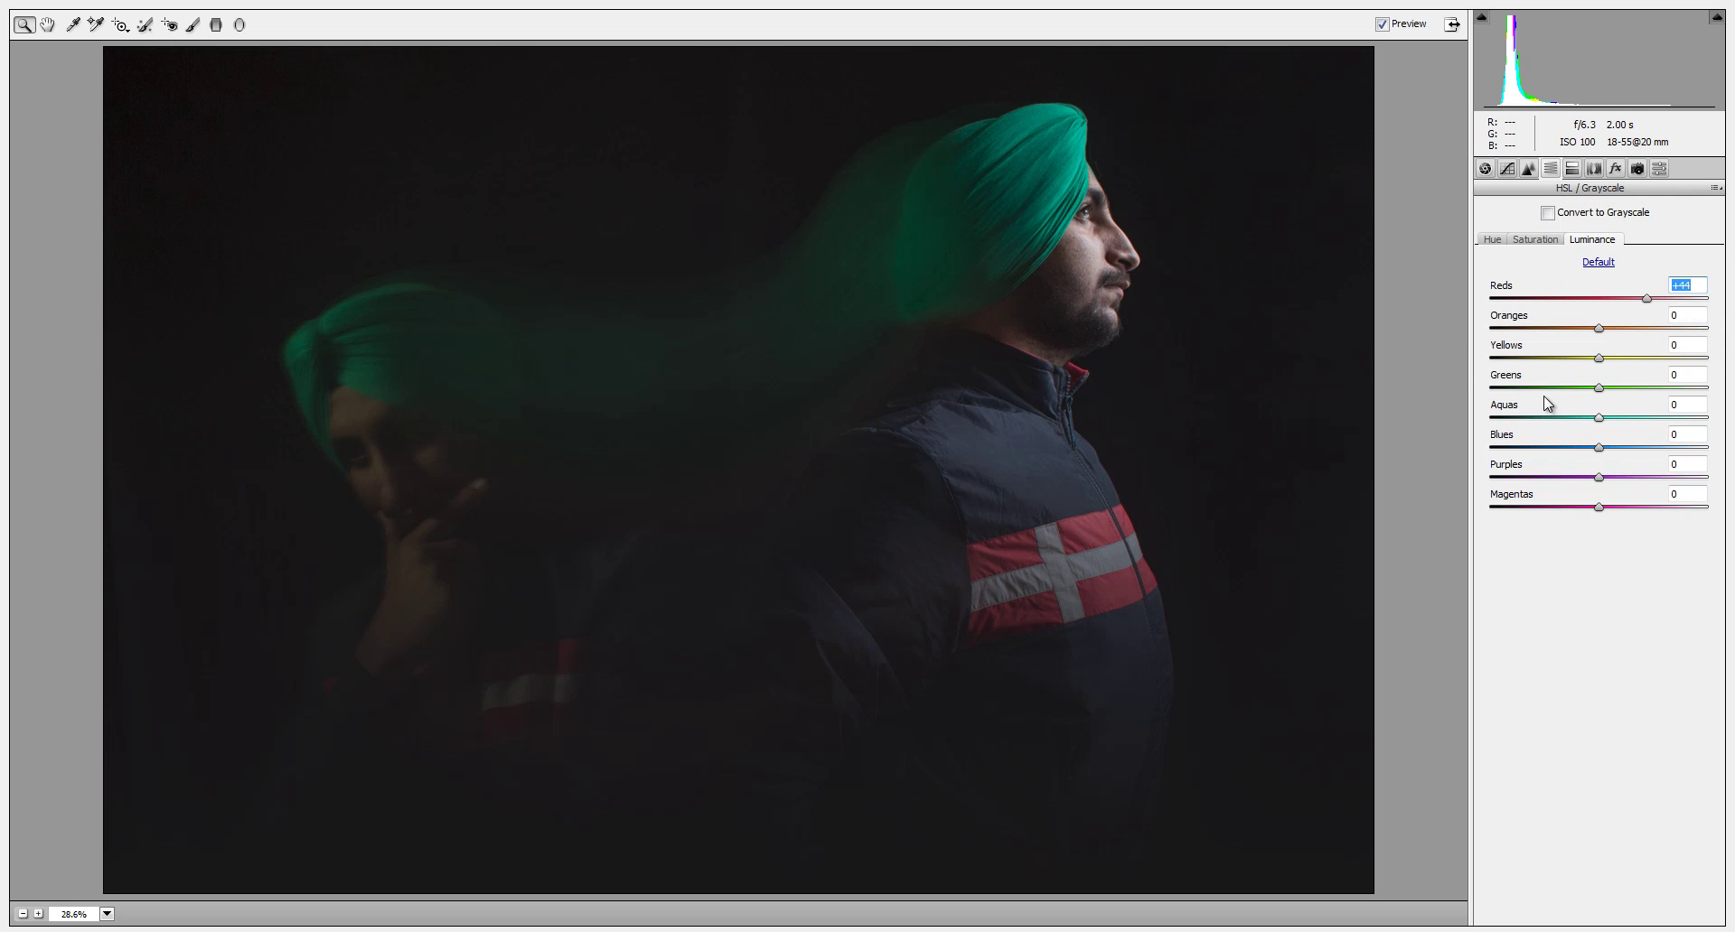
pyautogui.moveTo(1601, 389); pyautogui.dragTo(1656, 429)
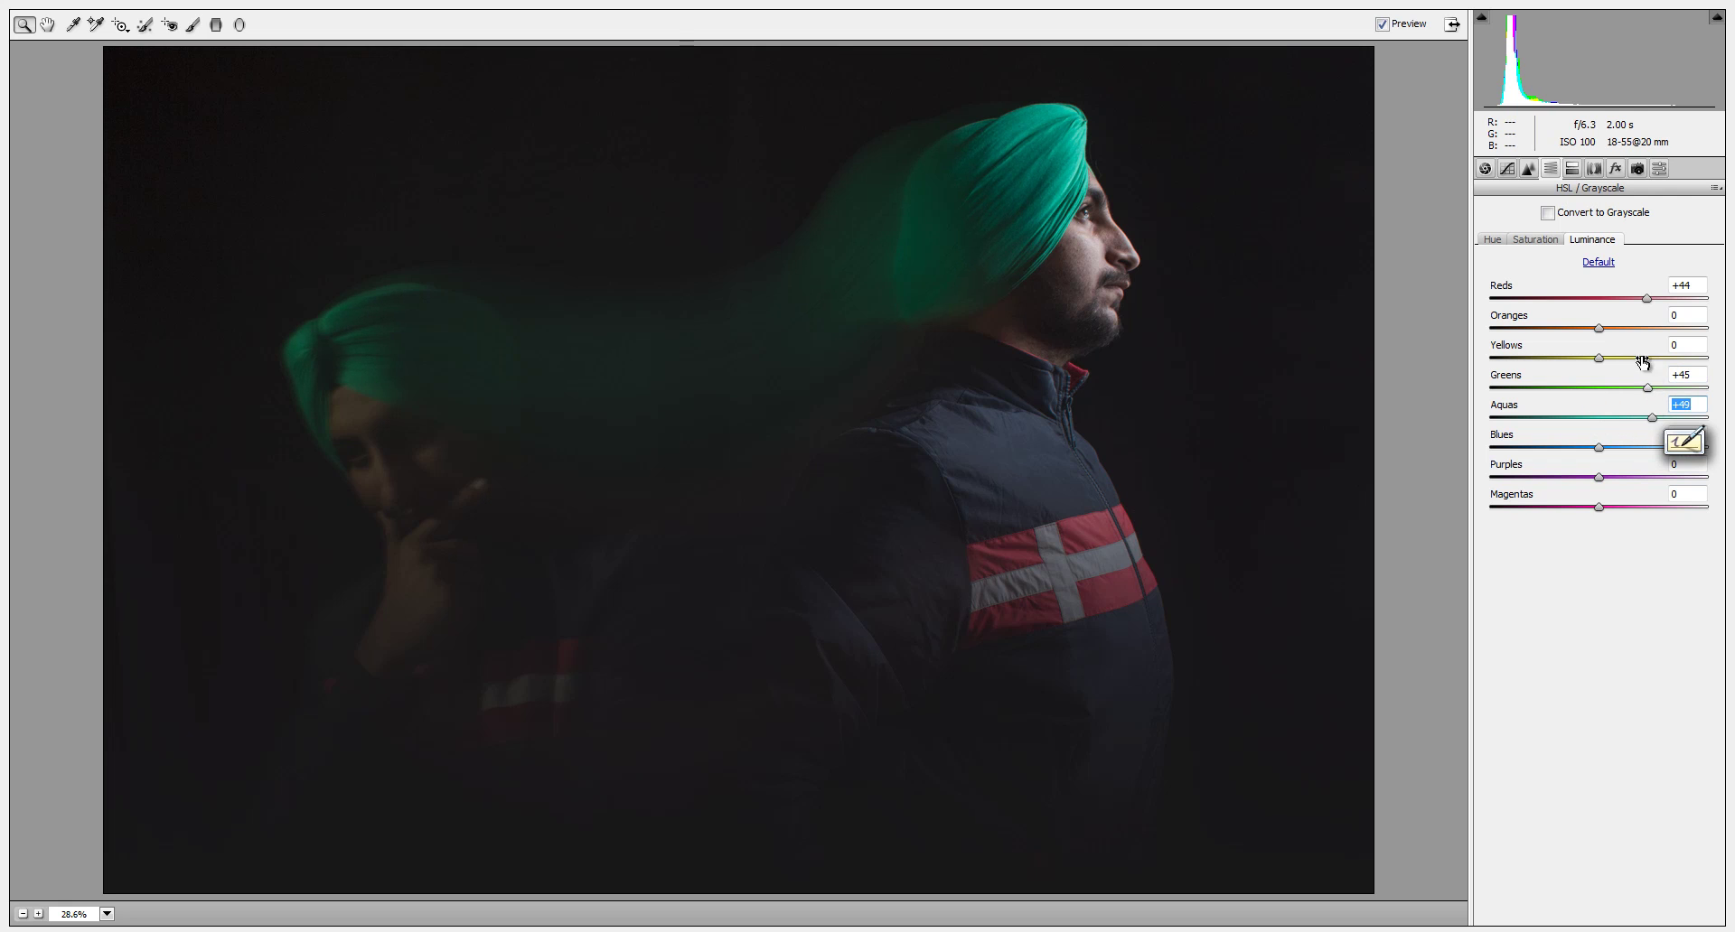
# Set Clarity to +39, Exposure to -0.65 and Shadows to about +83 in Basic.
pyautogui.click(1485, 168)
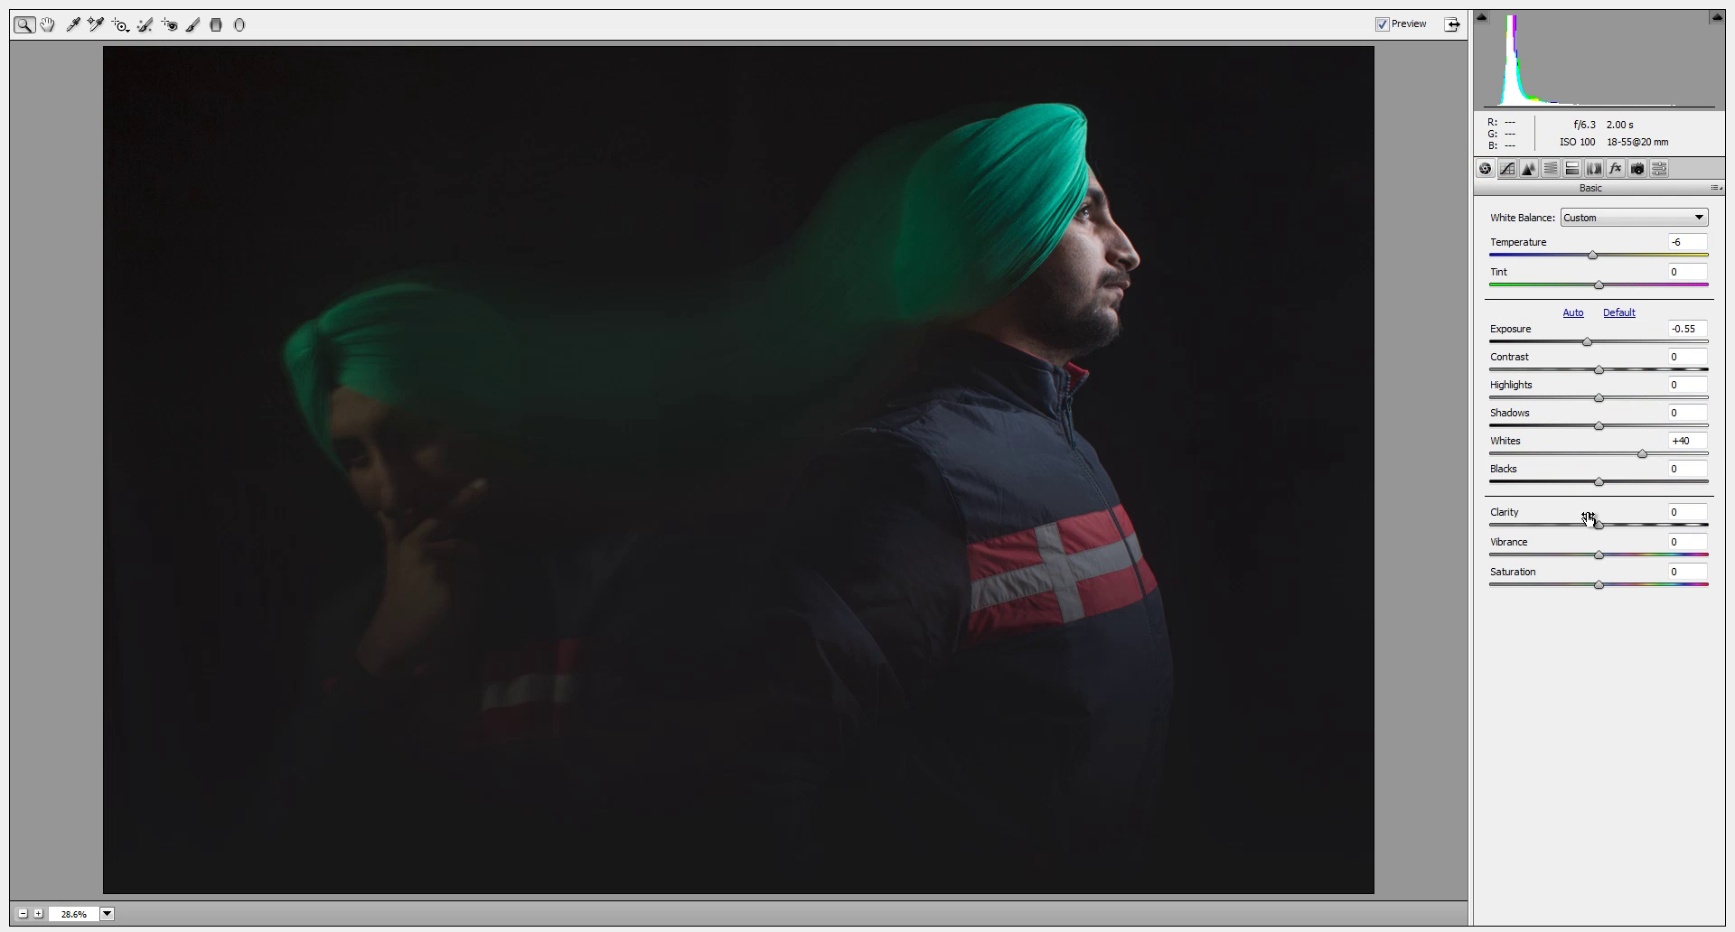
pyautogui.moveTo(1599, 524); pyautogui.dragTo(1622, 535)
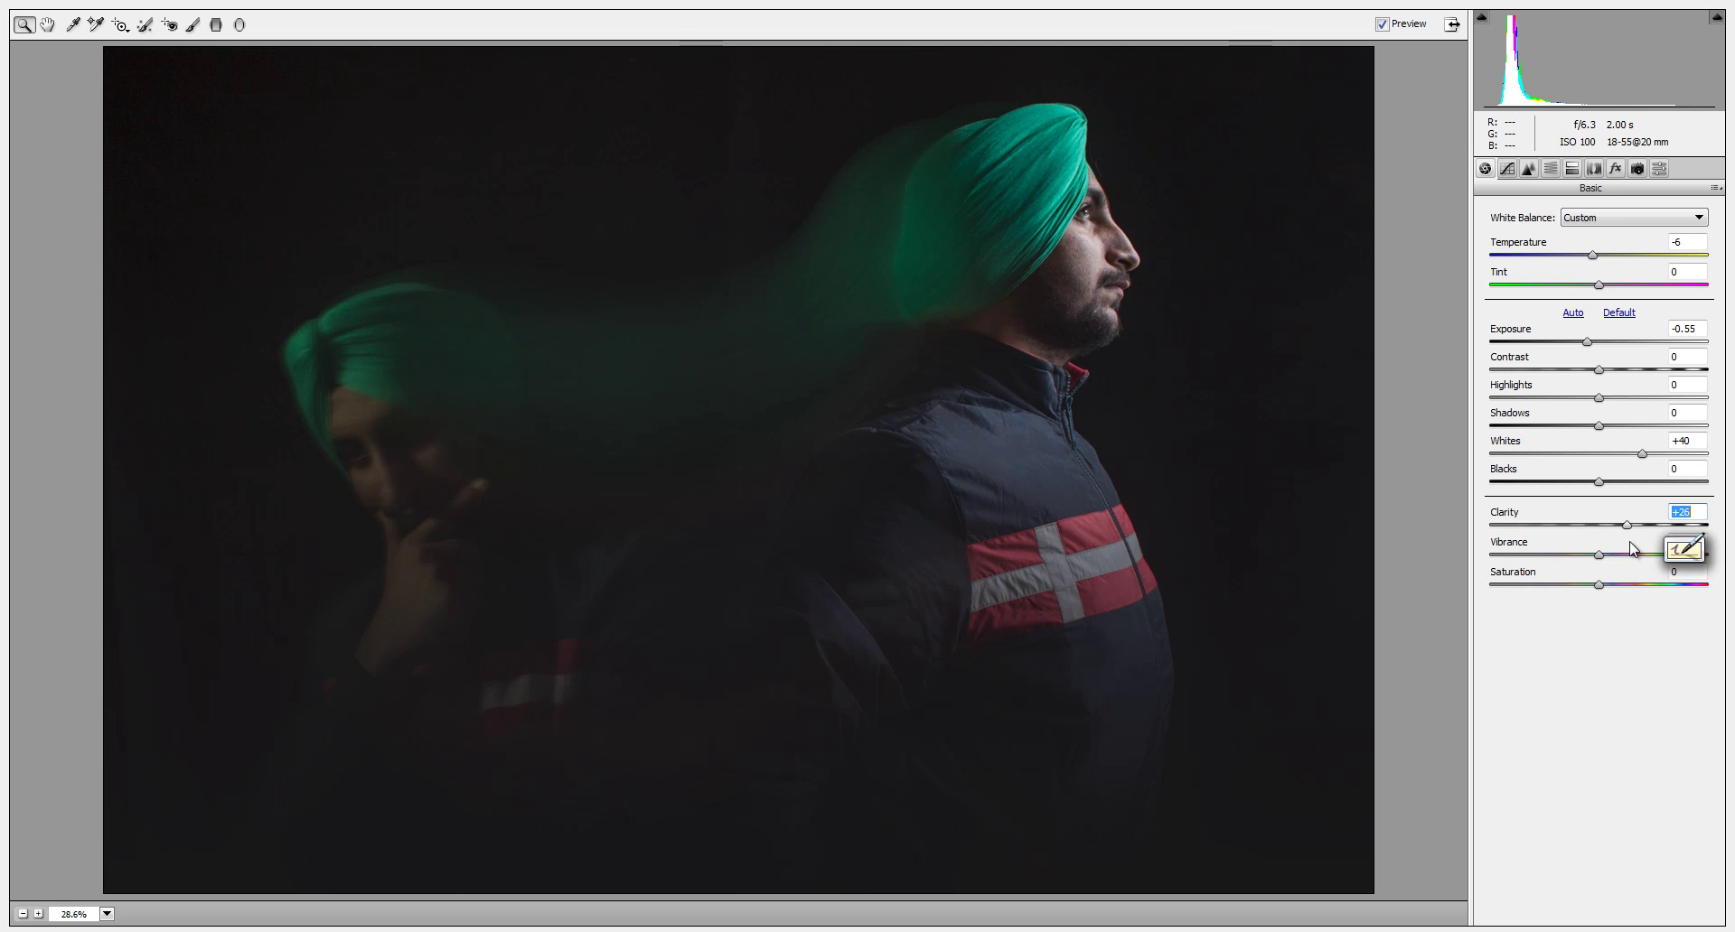
pyautogui.moveTo(1632, 548); pyautogui.dragTo(1661, 515)
pyautogui.moveTo(1587, 342); pyautogui.dragTo(1584, 343)
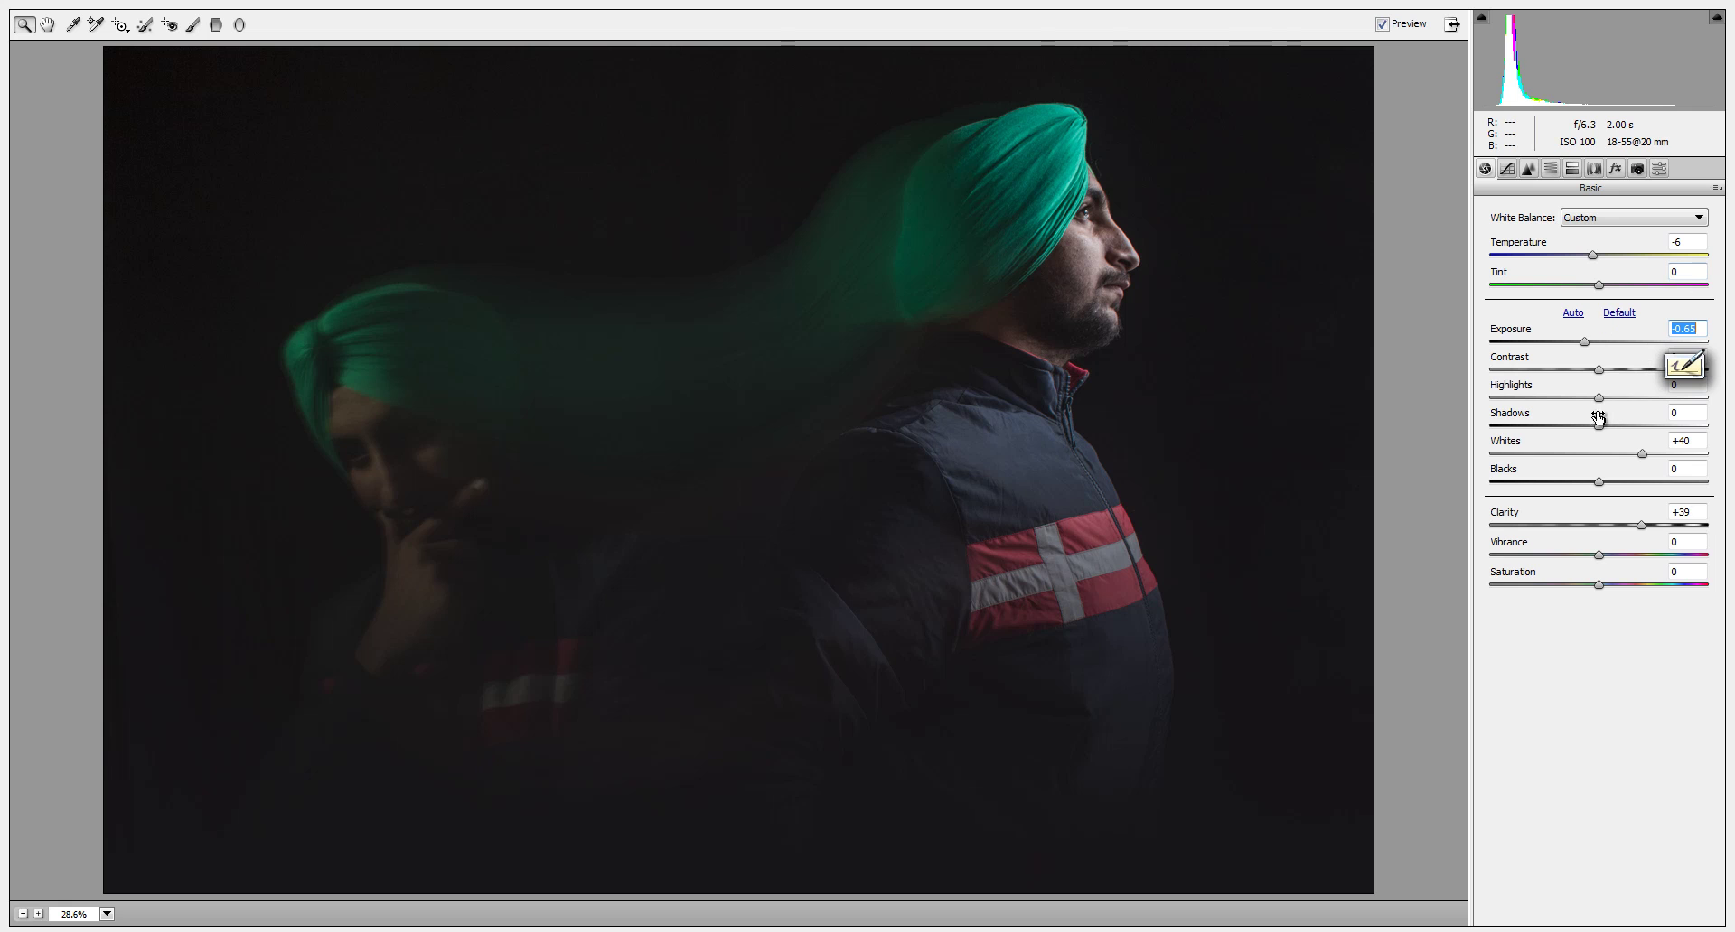
pyautogui.moveTo(1608, 430); pyautogui.dragTo(1694, 439)
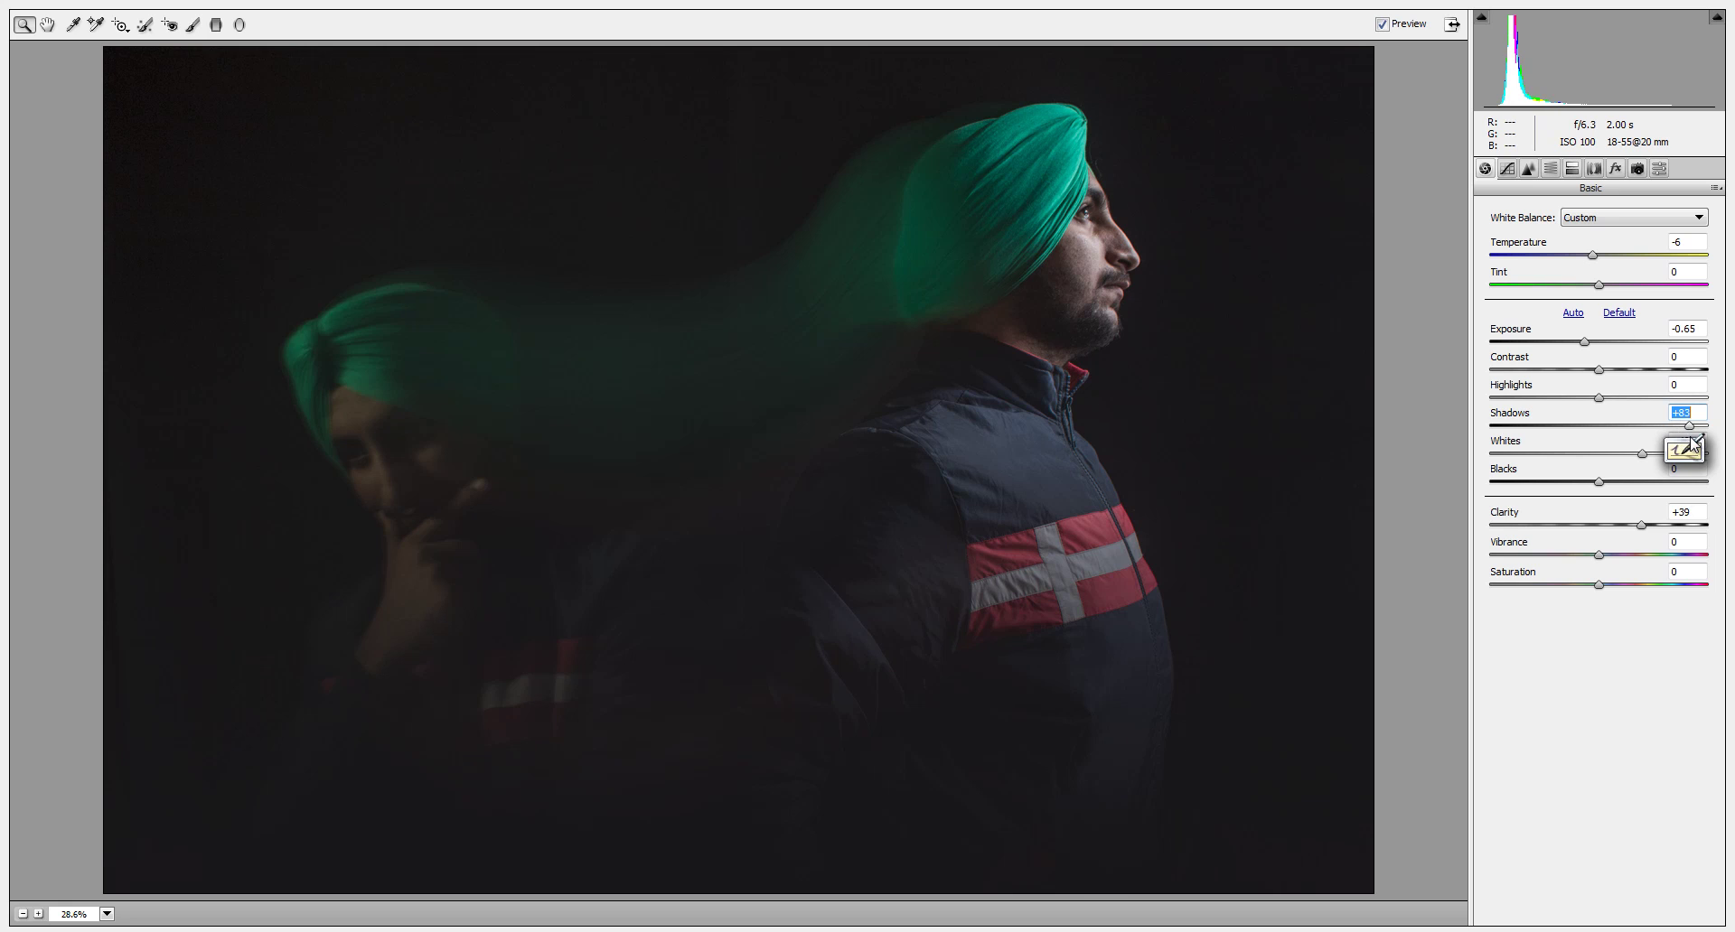
# Split-tone the shadows at Hue 180 with low saturation, then raise Whites to +53.
pyautogui.click(1551, 170)
pyautogui.click(1571, 173)
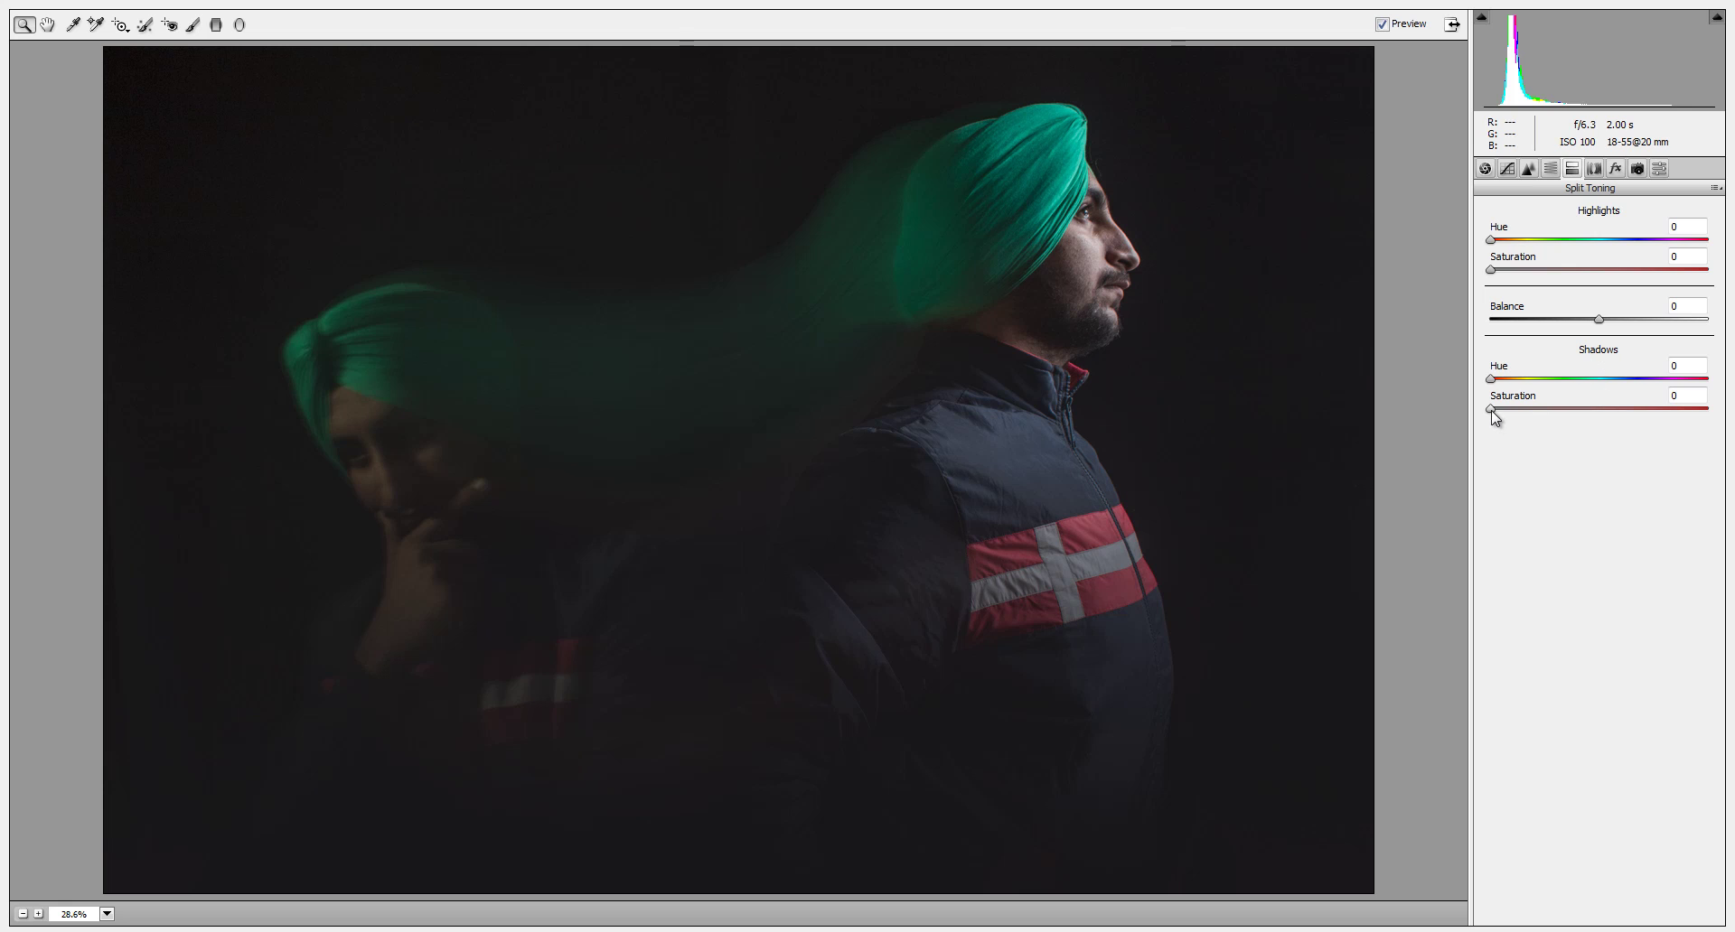
pyautogui.moveTo(1491, 410)
pyautogui.mouseDown()
pyautogui.moveTo(1516, 410)
pyautogui.moveTo(1509, 383)
pyautogui.mouseUp()
pyautogui.moveTo(1503, 414)
pyautogui.mouseDown()
pyautogui.moveTo(1568, 379)
pyautogui.moveTo(1608, 398)
pyautogui.moveTo(1520, 412)
pyautogui.mouseUp()
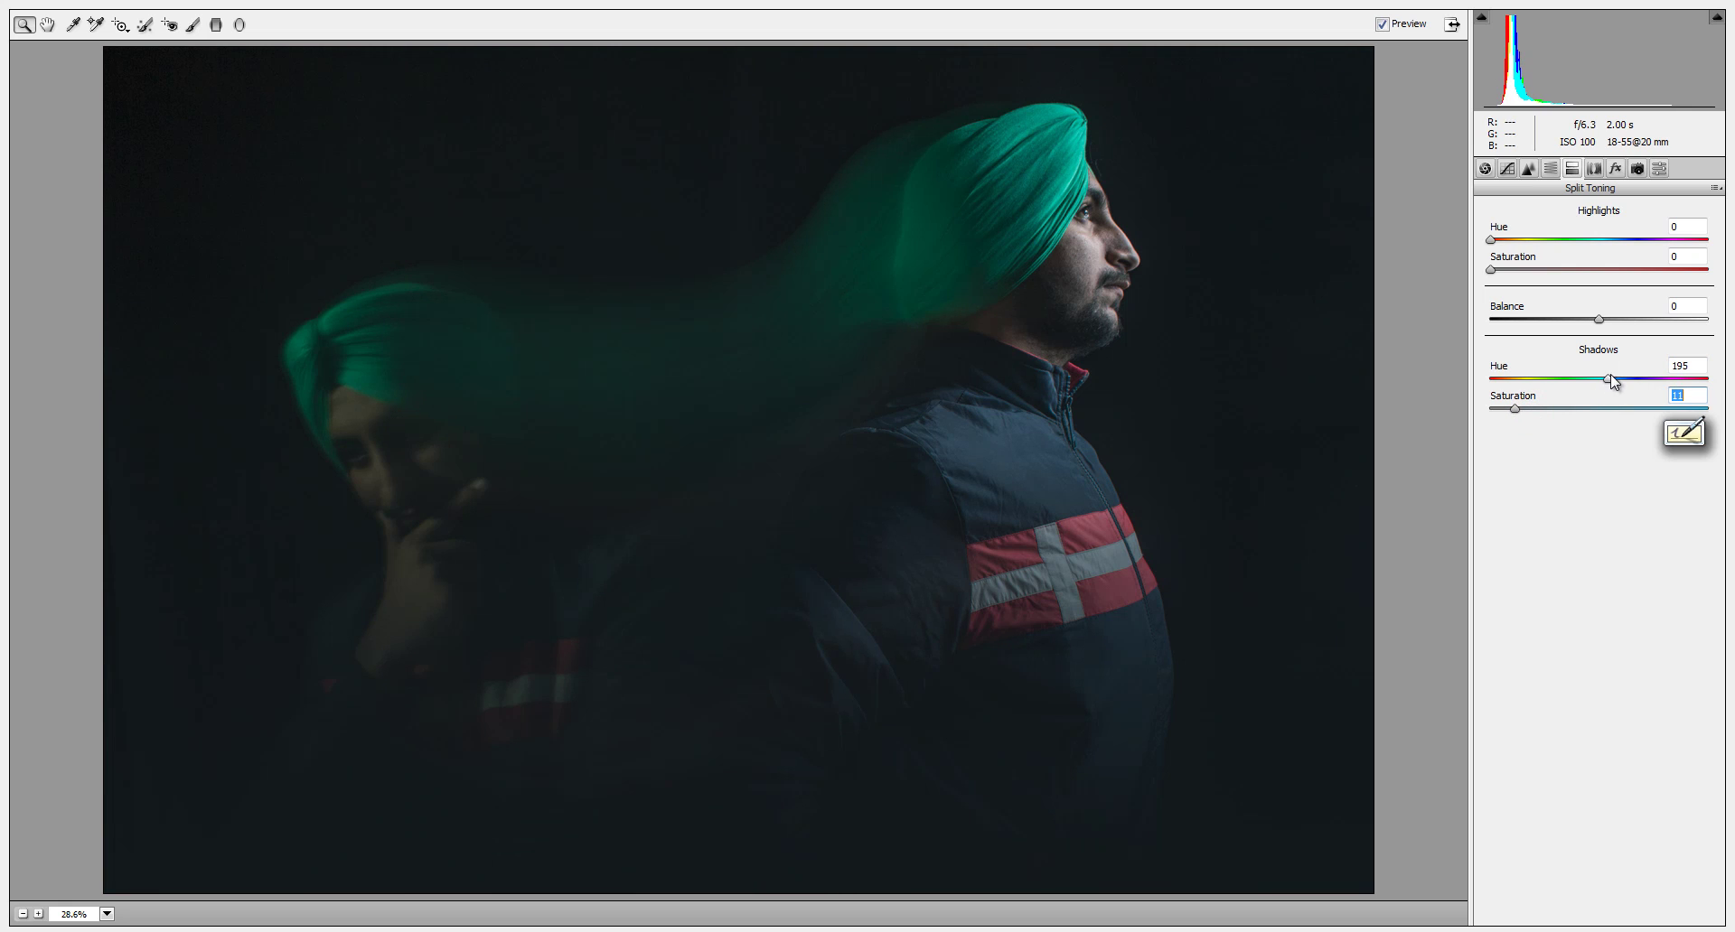
pyautogui.moveTo(1609, 379); pyautogui.dragTo(1504, 408)
pyautogui.click(1485, 170)
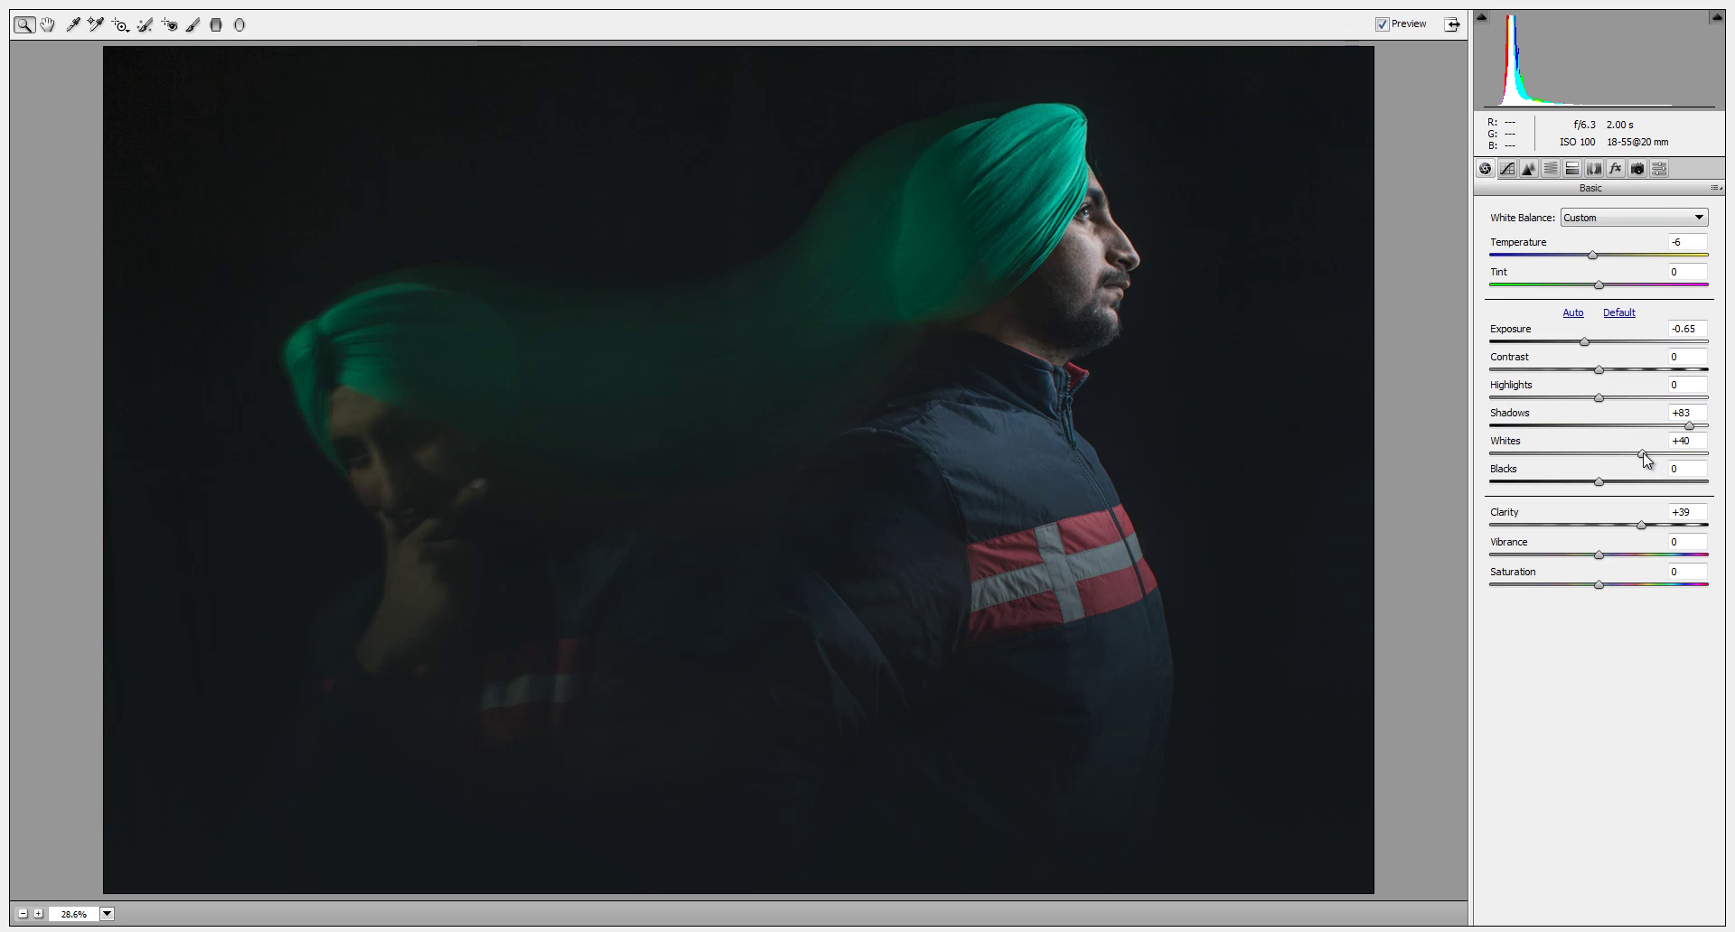
pyautogui.moveTo(1642, 453)
pyautogui.mouseDown()
pyautogui.moveTo(1666, 454)
pyautogui.moveTo(1652, 450)
pyautogui.mouseUp()
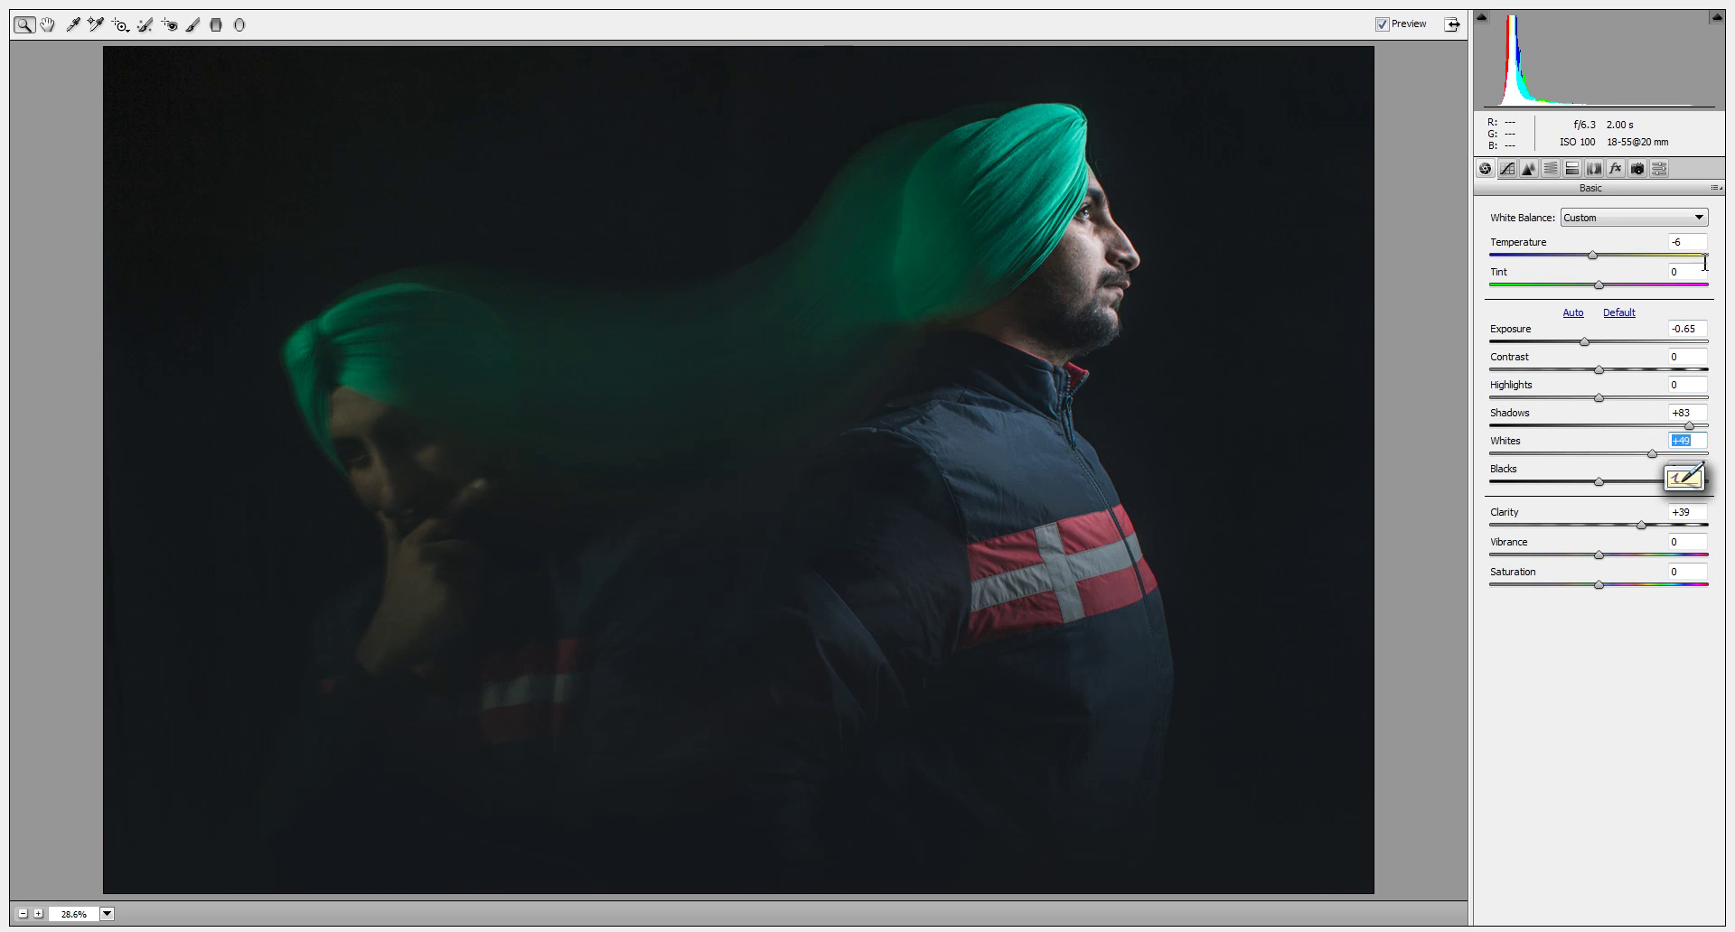
# Raise the tone curve's black point to Output 6 to fade the shadows.
pyautogui.click(1506, 169)
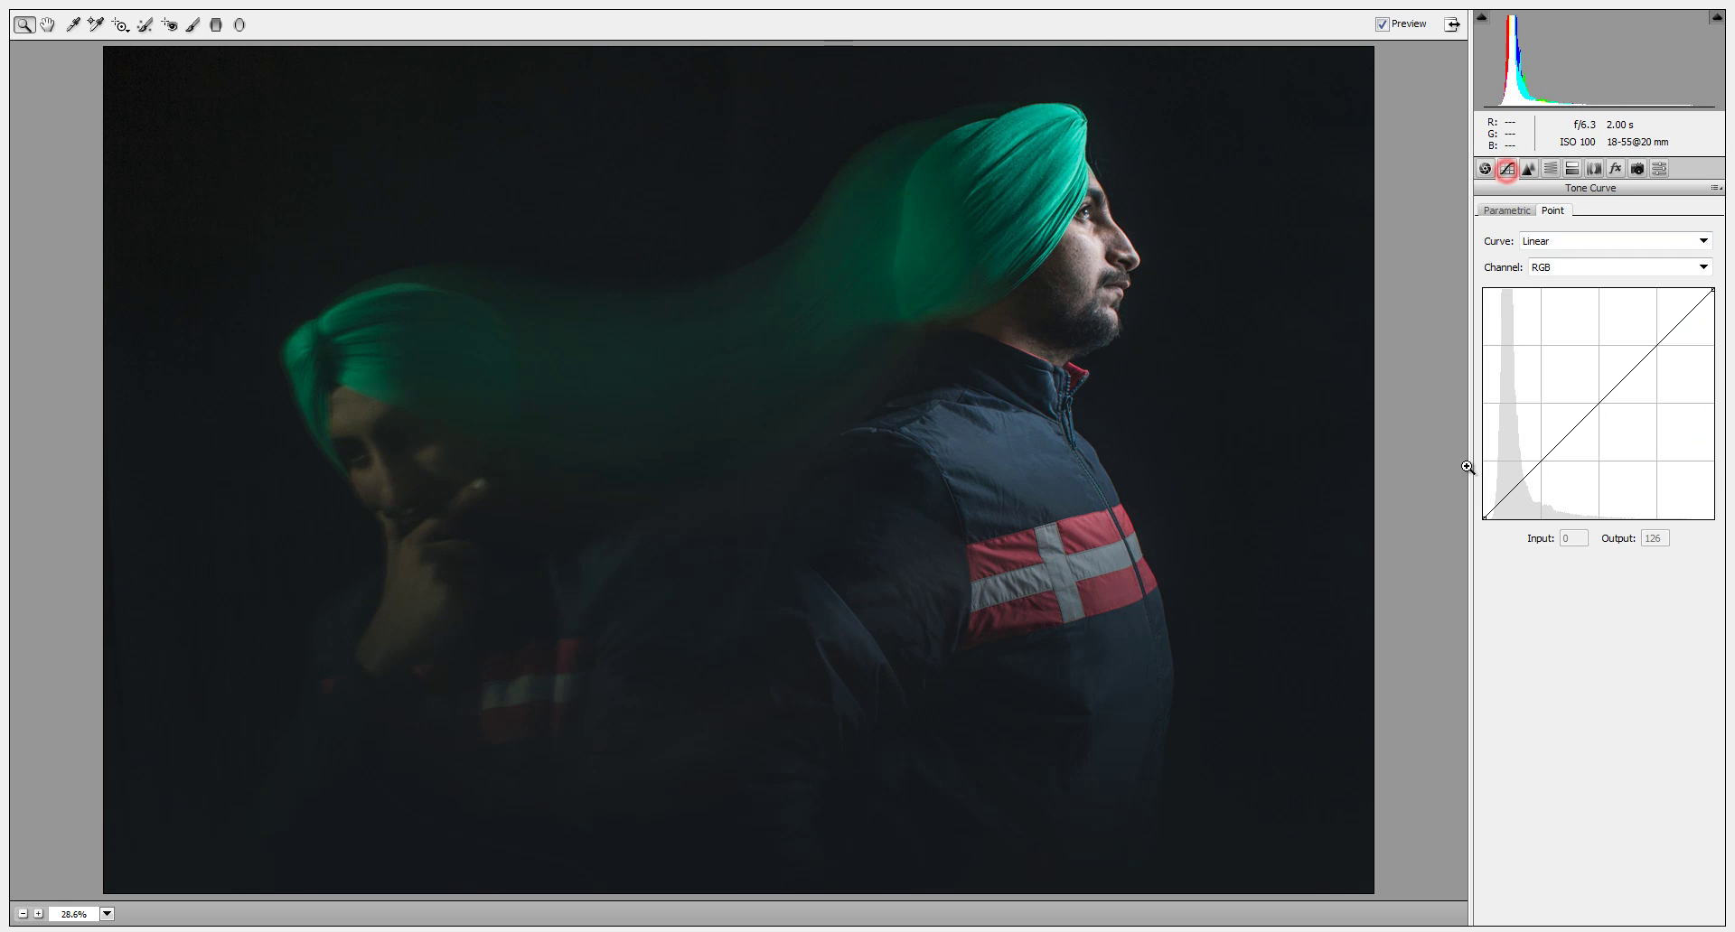
pyautogui.click(1485, 519)
pyautogui.moveTo(1484, 519); pyautogui.dragTo(1483, 514)
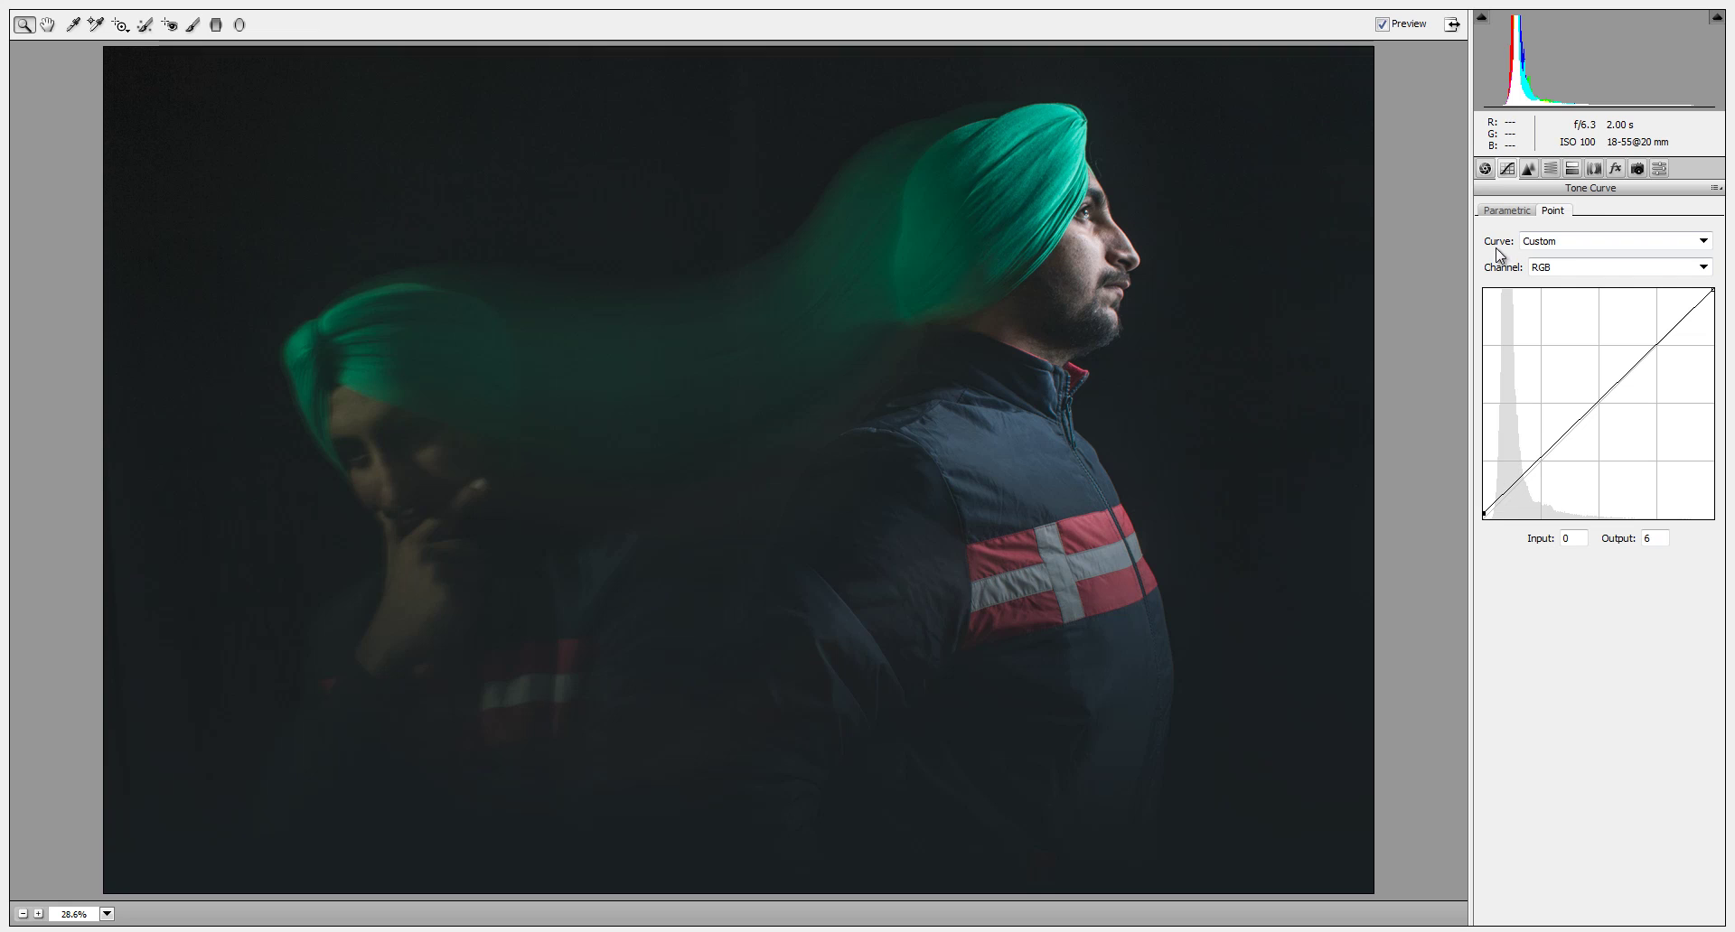
# Set Sharpening Amount to 104 and apply the Camera Raw filter.
pyautogui.click(1527, 168)
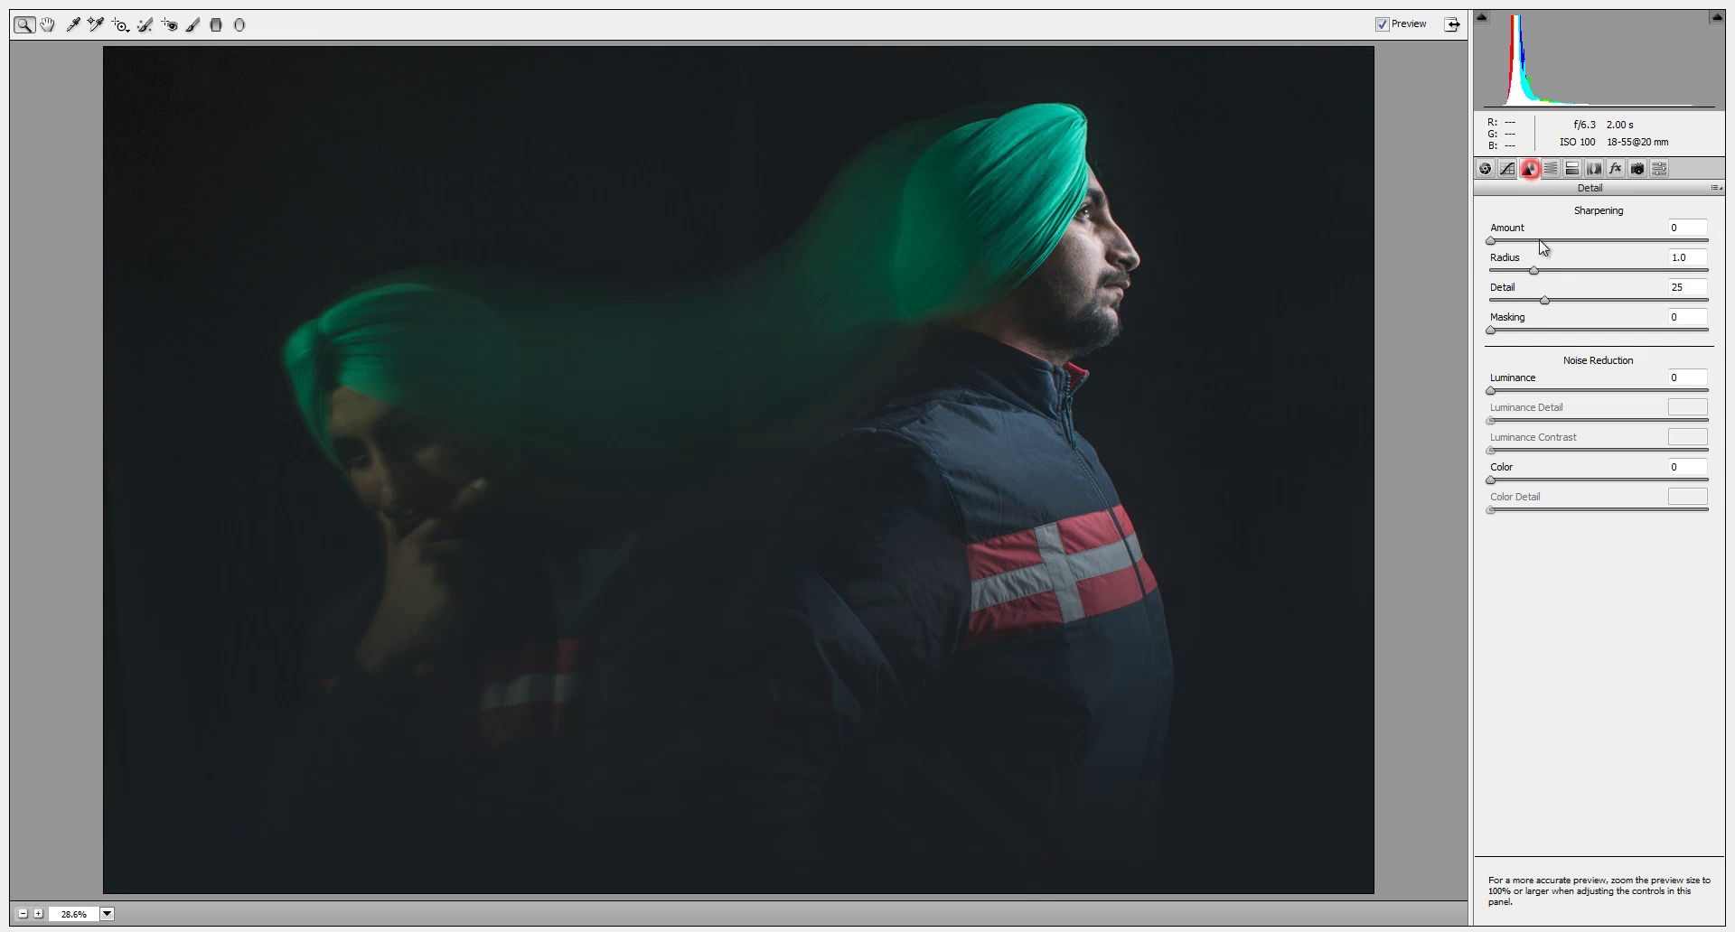
pyautogui.moveTo(1490, 240); pyautogui.dragTo(1678, 260)
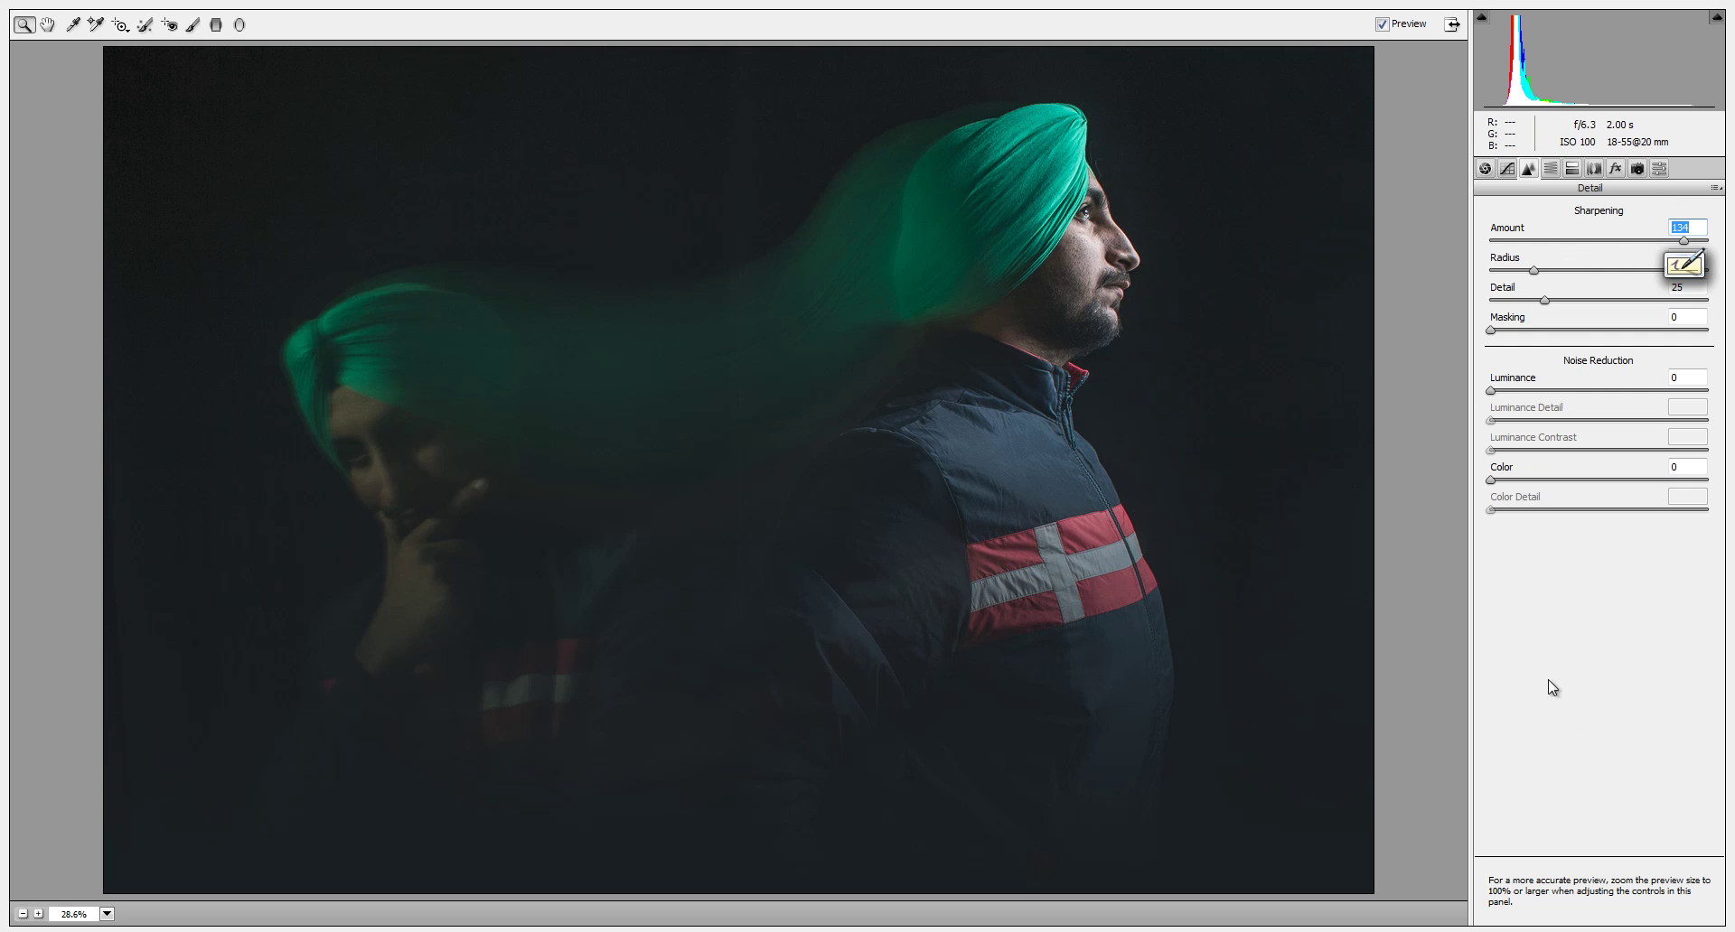
pyautogui.press('Return')
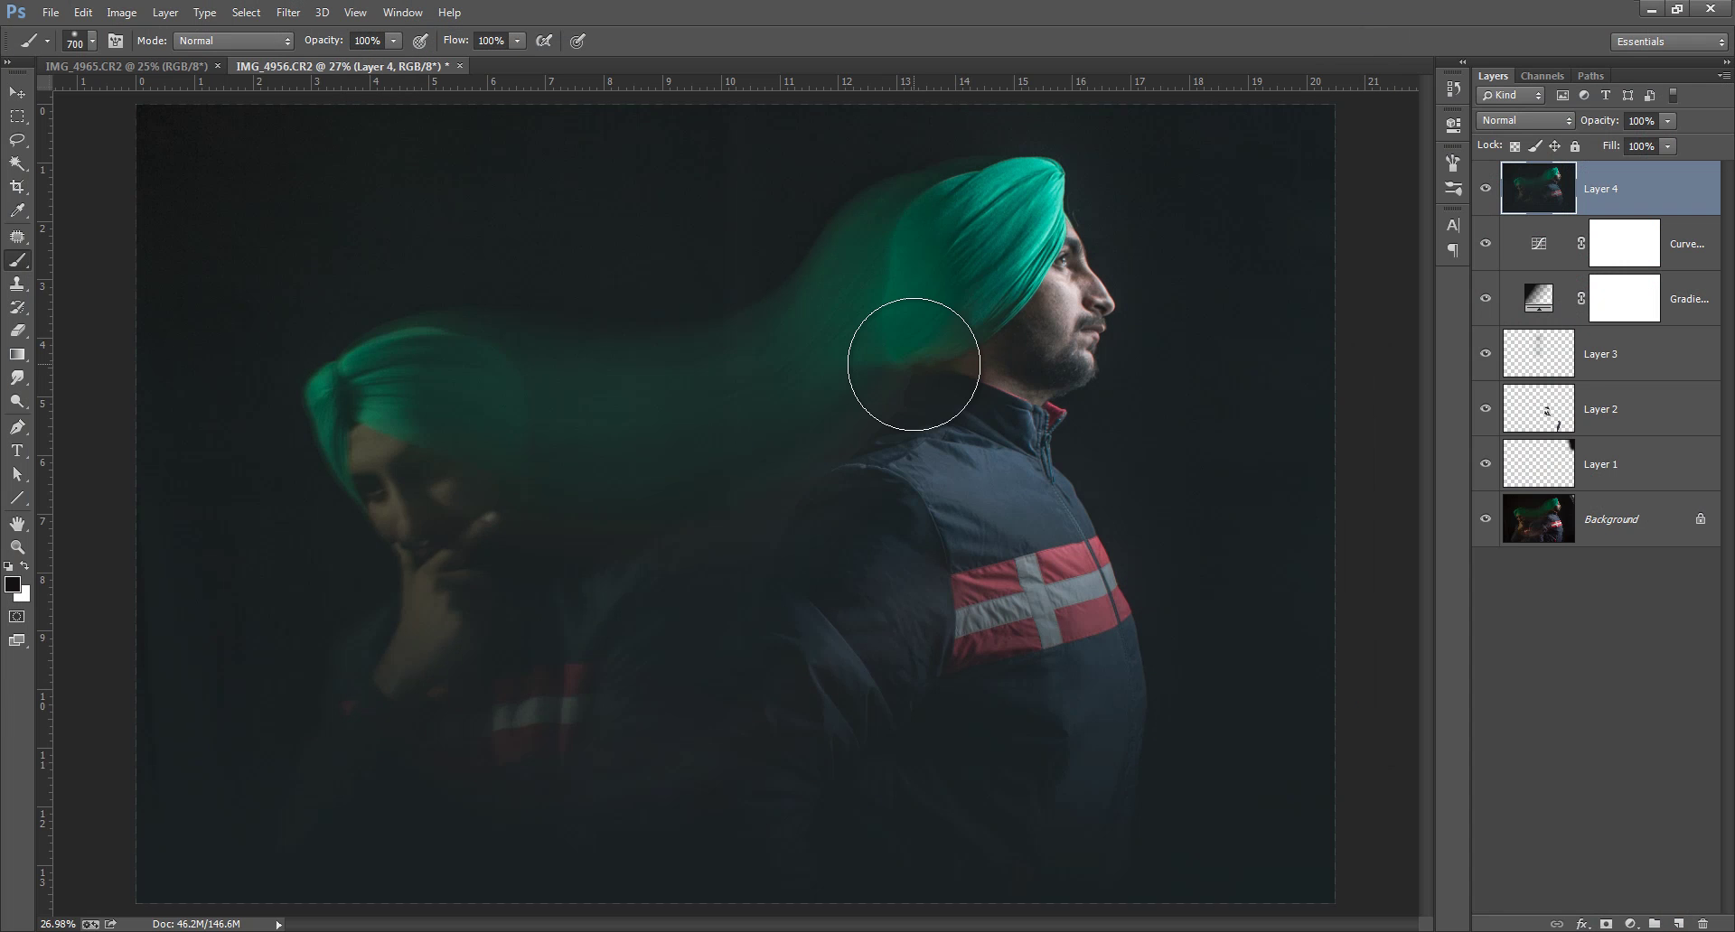
# Compare Layer 4 on and off, then add a new empty Layer 5.
pyautogui.click(1486, 190)
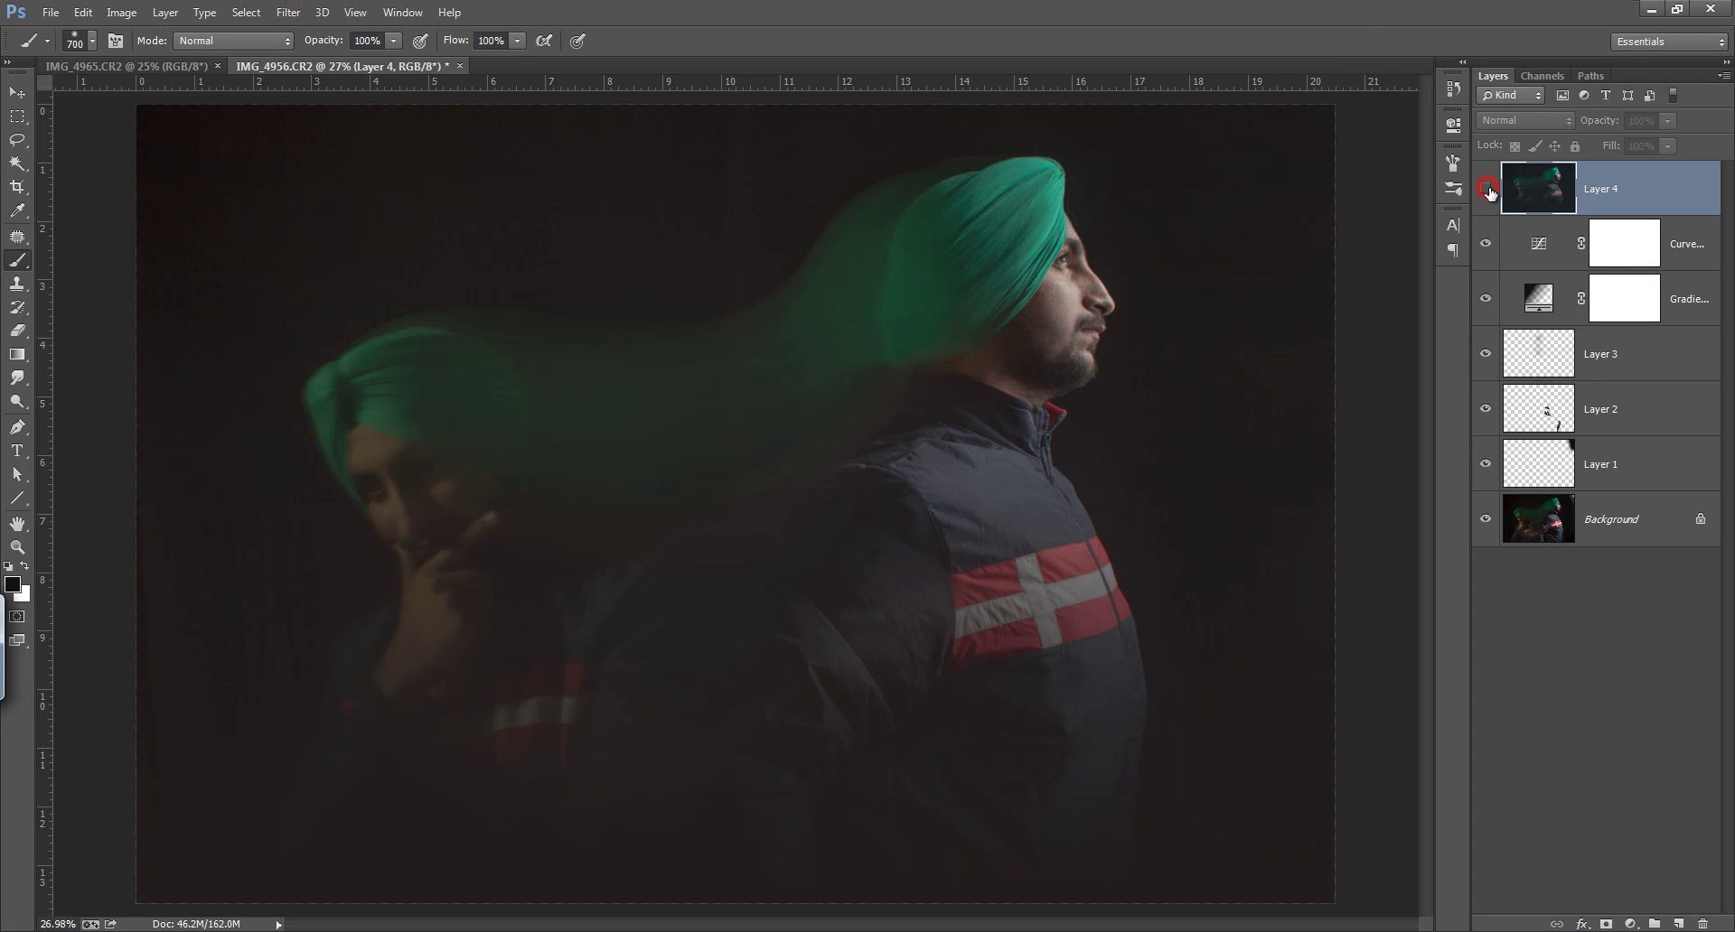
pyautogui.click(1486, 189)
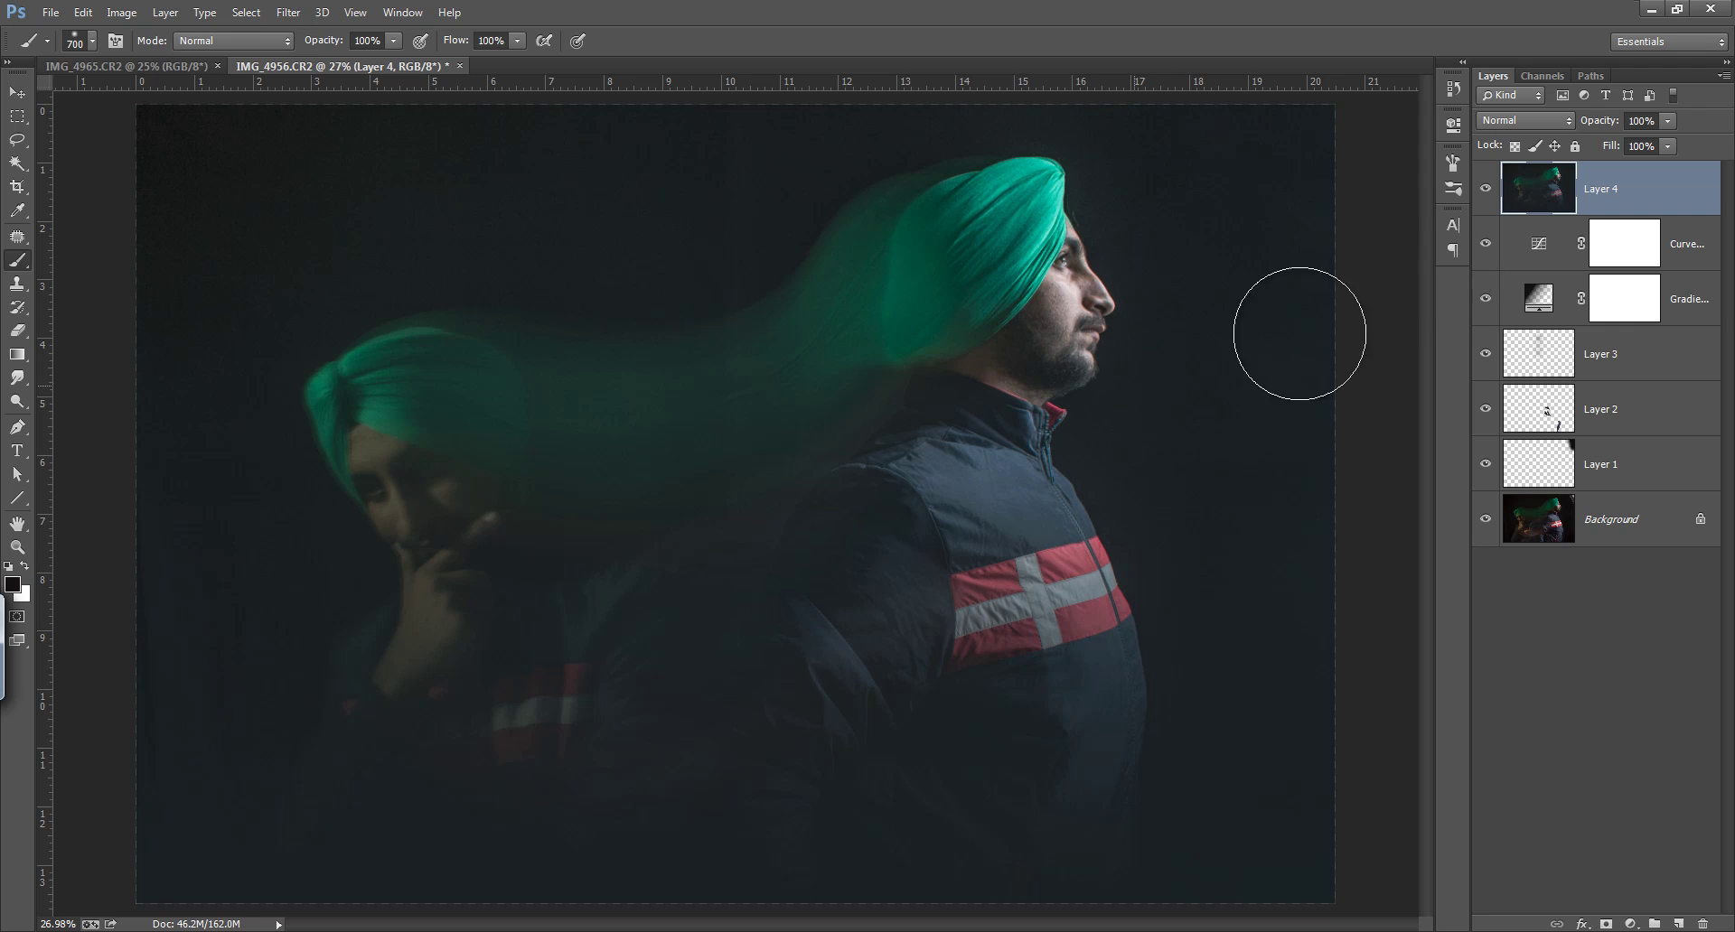
pyautogui.click(1678, 924)
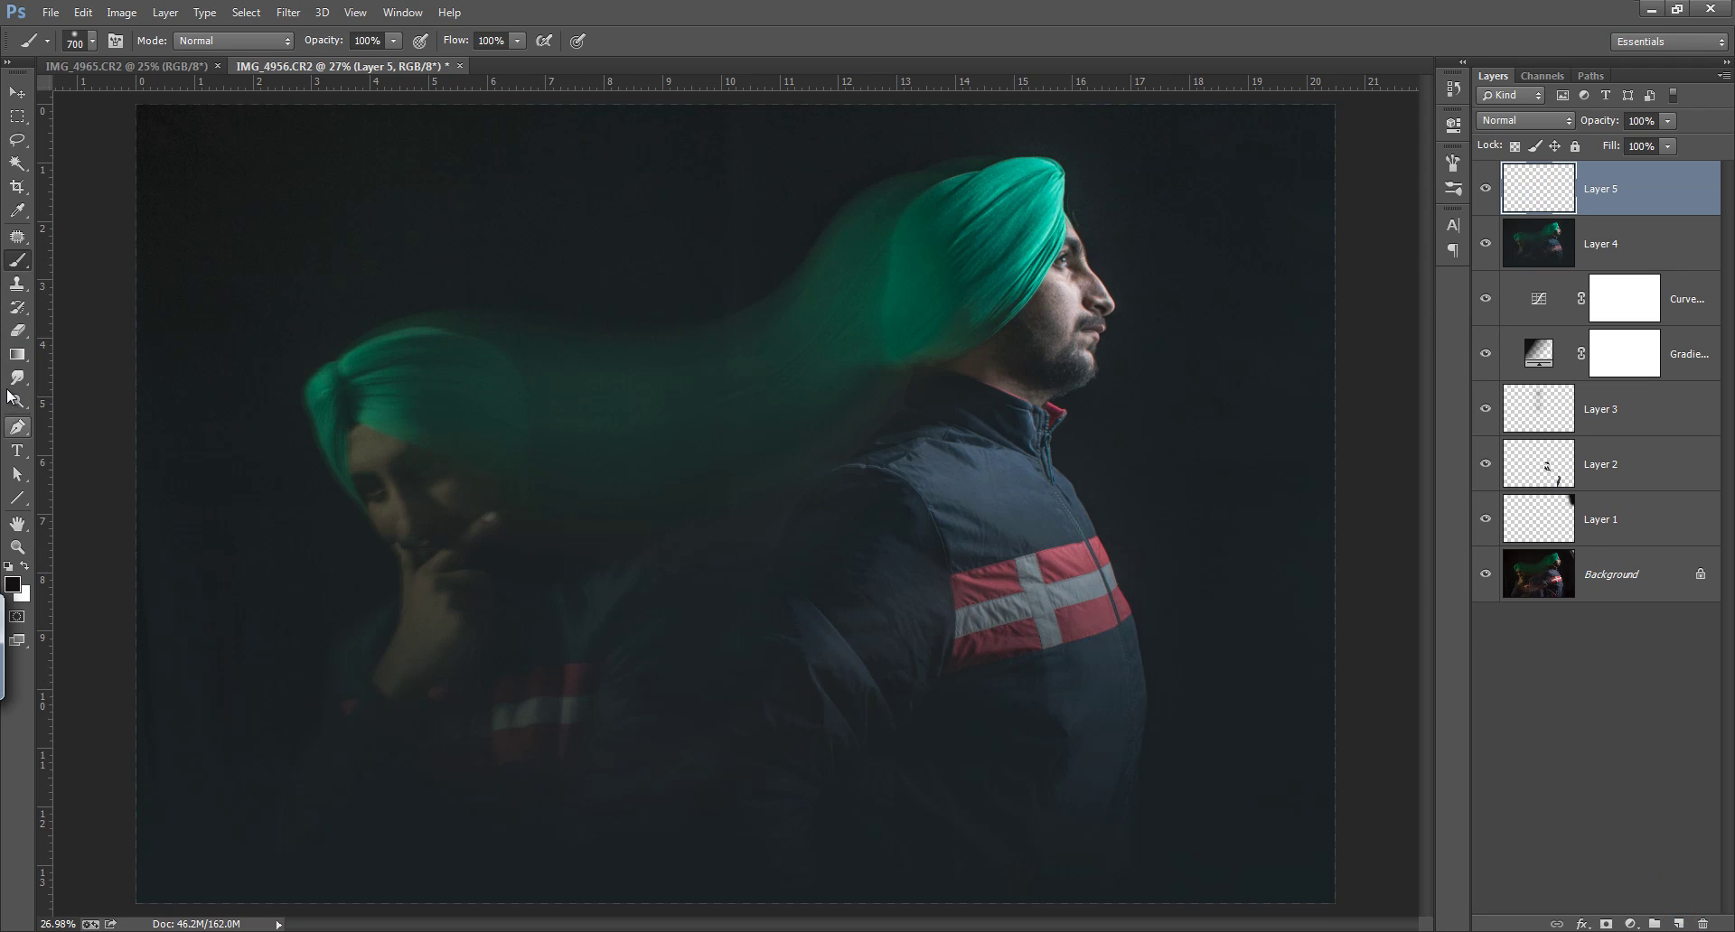
# Clone Stamp clean jacket texture, sampling all layers, over the dark shoulder area.
pyautogui.click(17, 283)
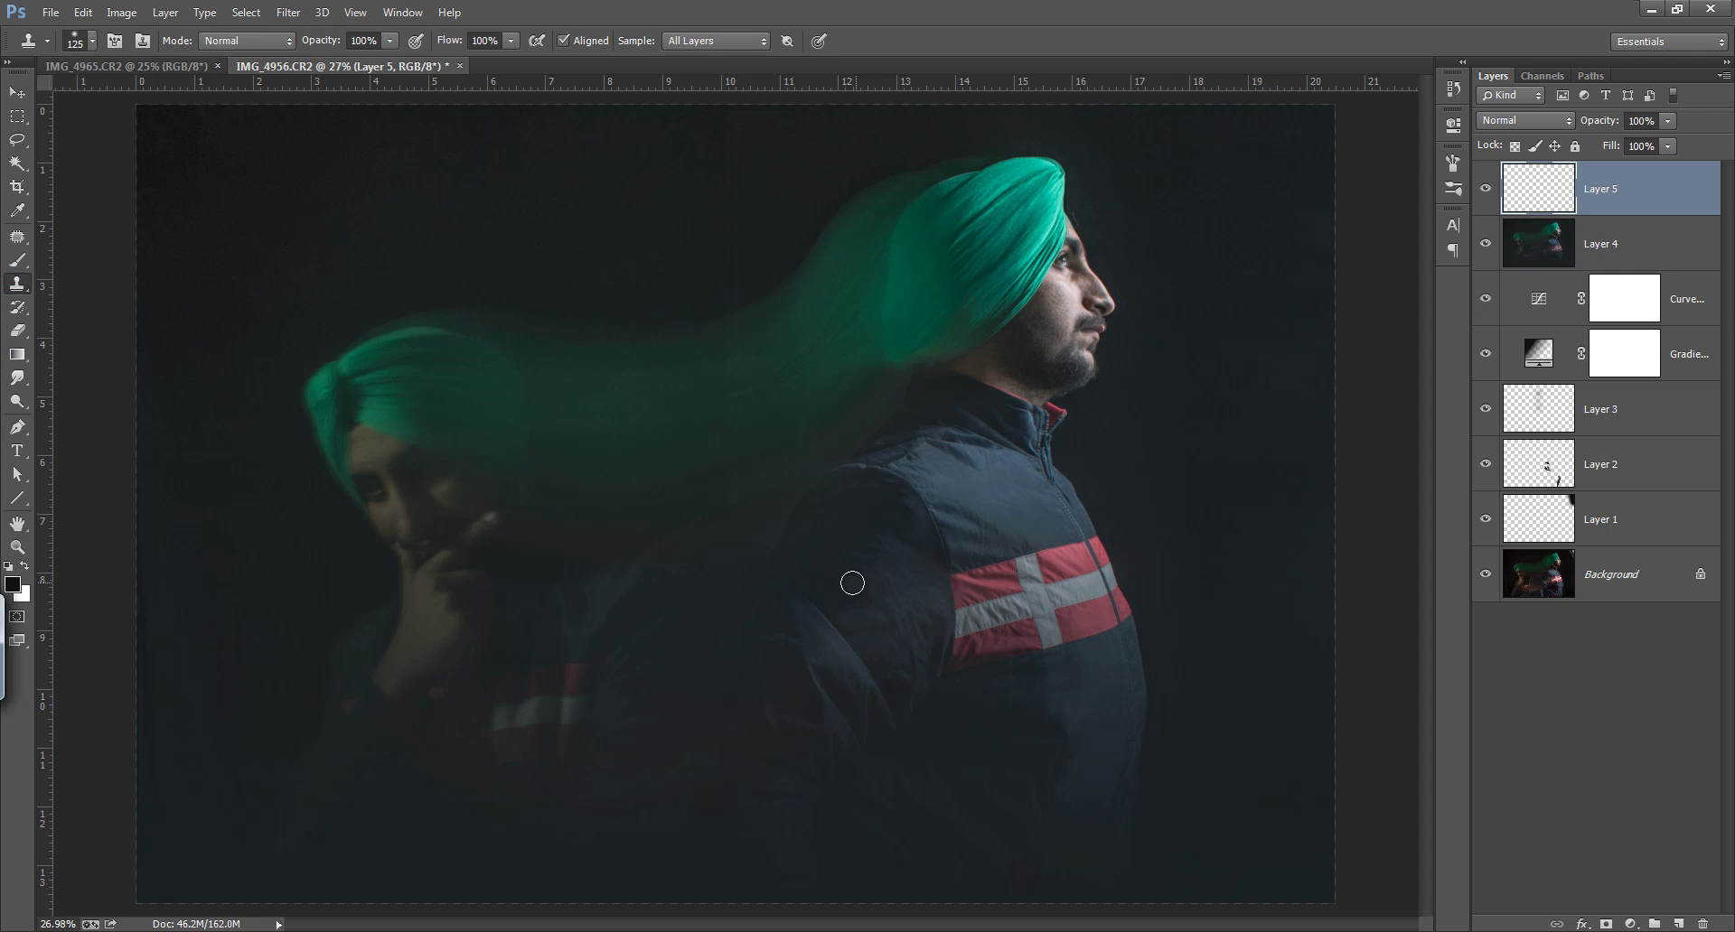
pyautogui.keyDown('alt'); pyautogui.click(841, 594); pyautogui.keyUp('alt')
pyautogui.moveTo(813, 613); pyautogui.dragTo(891, 704)
pyautogui.click(824, 609)
pyautogui.click(1485, 188)
pyautogui.click(1482, 189)
# Finish the shoulder cleanup and merge all visible layers into a new Layer 6.
pyautogui.keyDown('alt'); pyautogui.click(821, 600); pyautogui.keyUp('alt')
pyautogui.click(1483, 188)
pyautogui.click(1484, 189)
pyautogui.hotkey('ctrl', 'alt', 'shift', 'e')
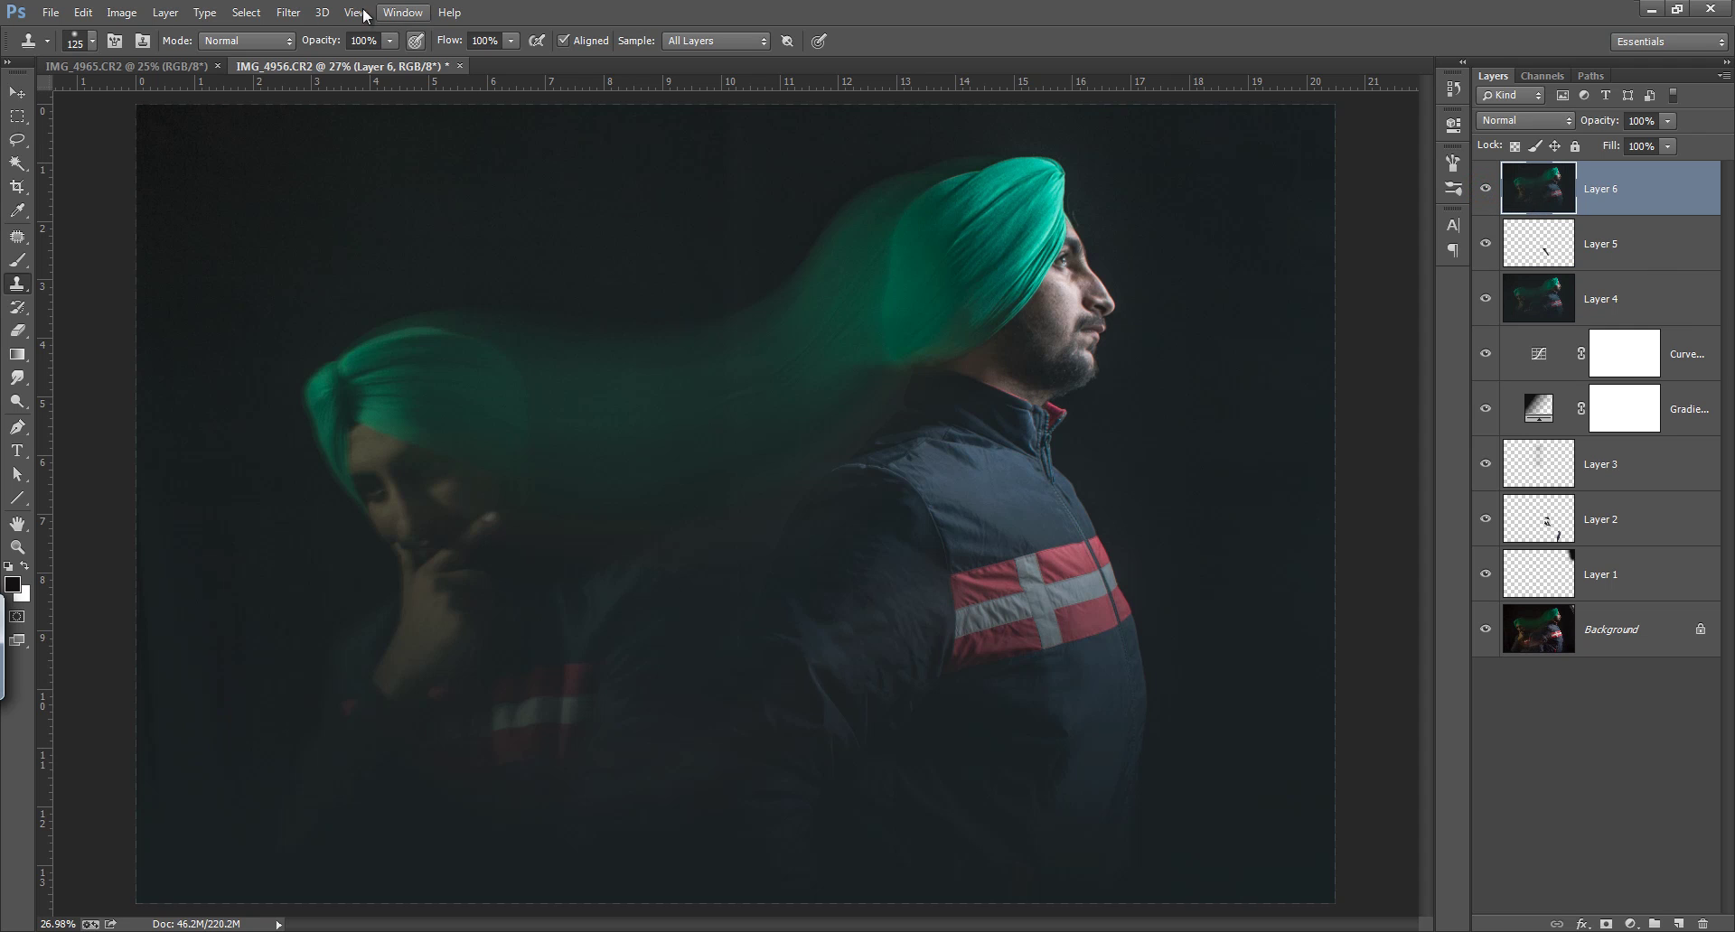
pyautogui.click(290, 13)
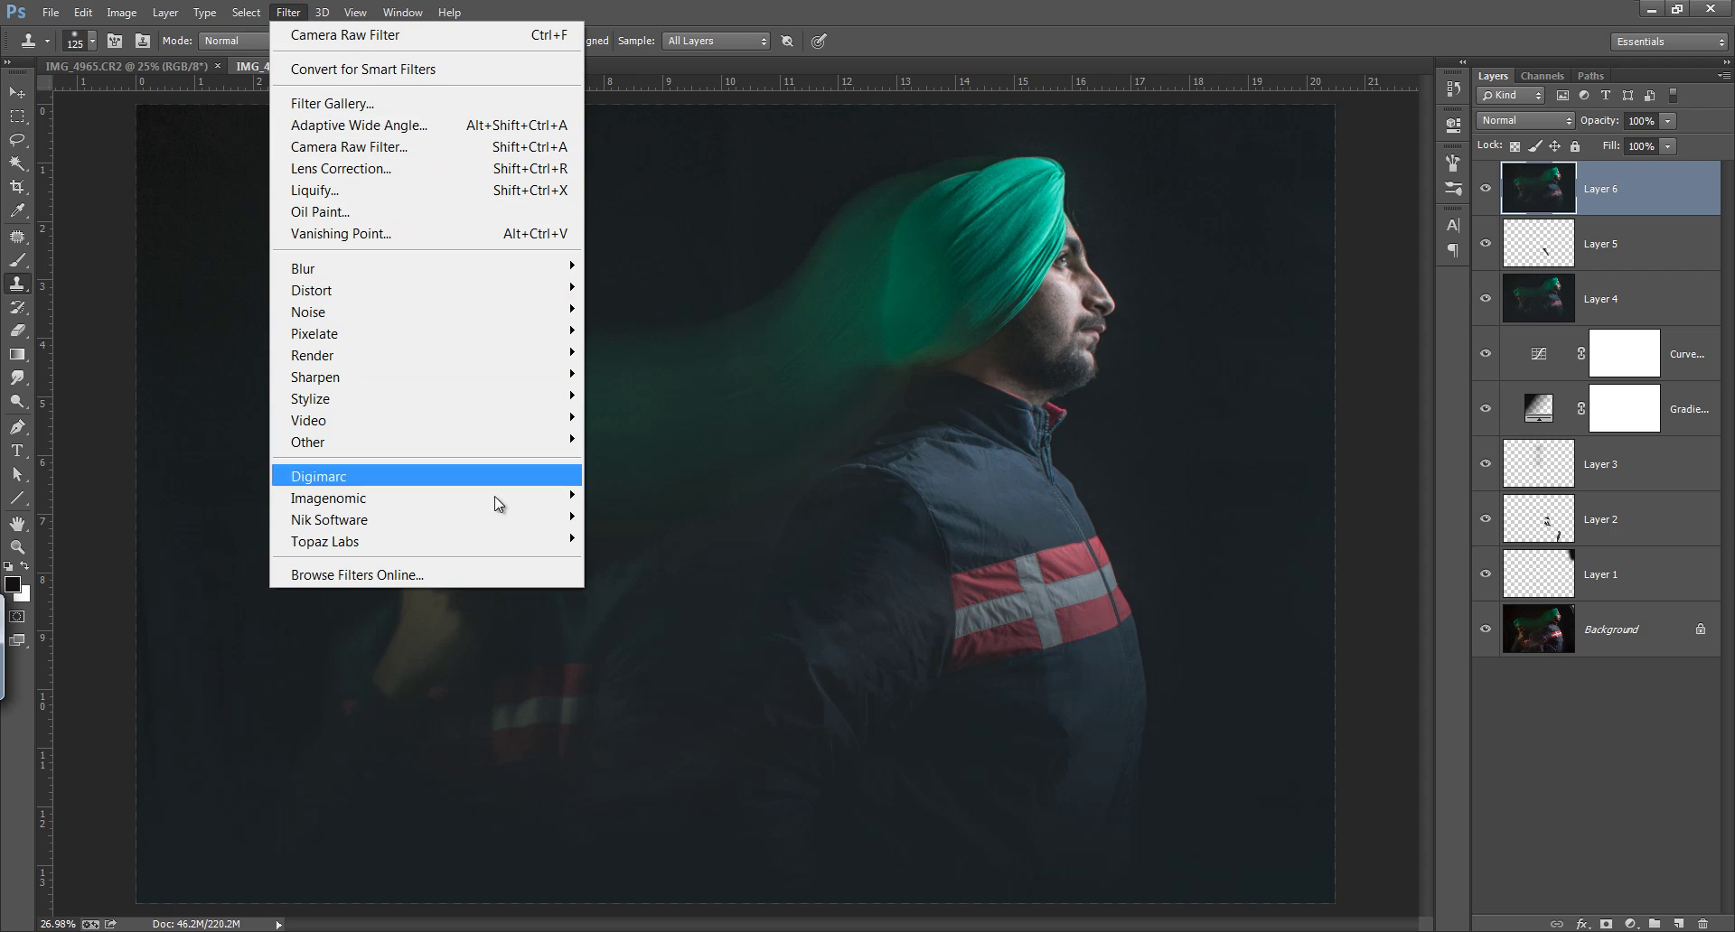
# In Color Efex Pro 4, add Cross Processing with method Y02 and apply.
pyautogui.moveTo(513, 518)
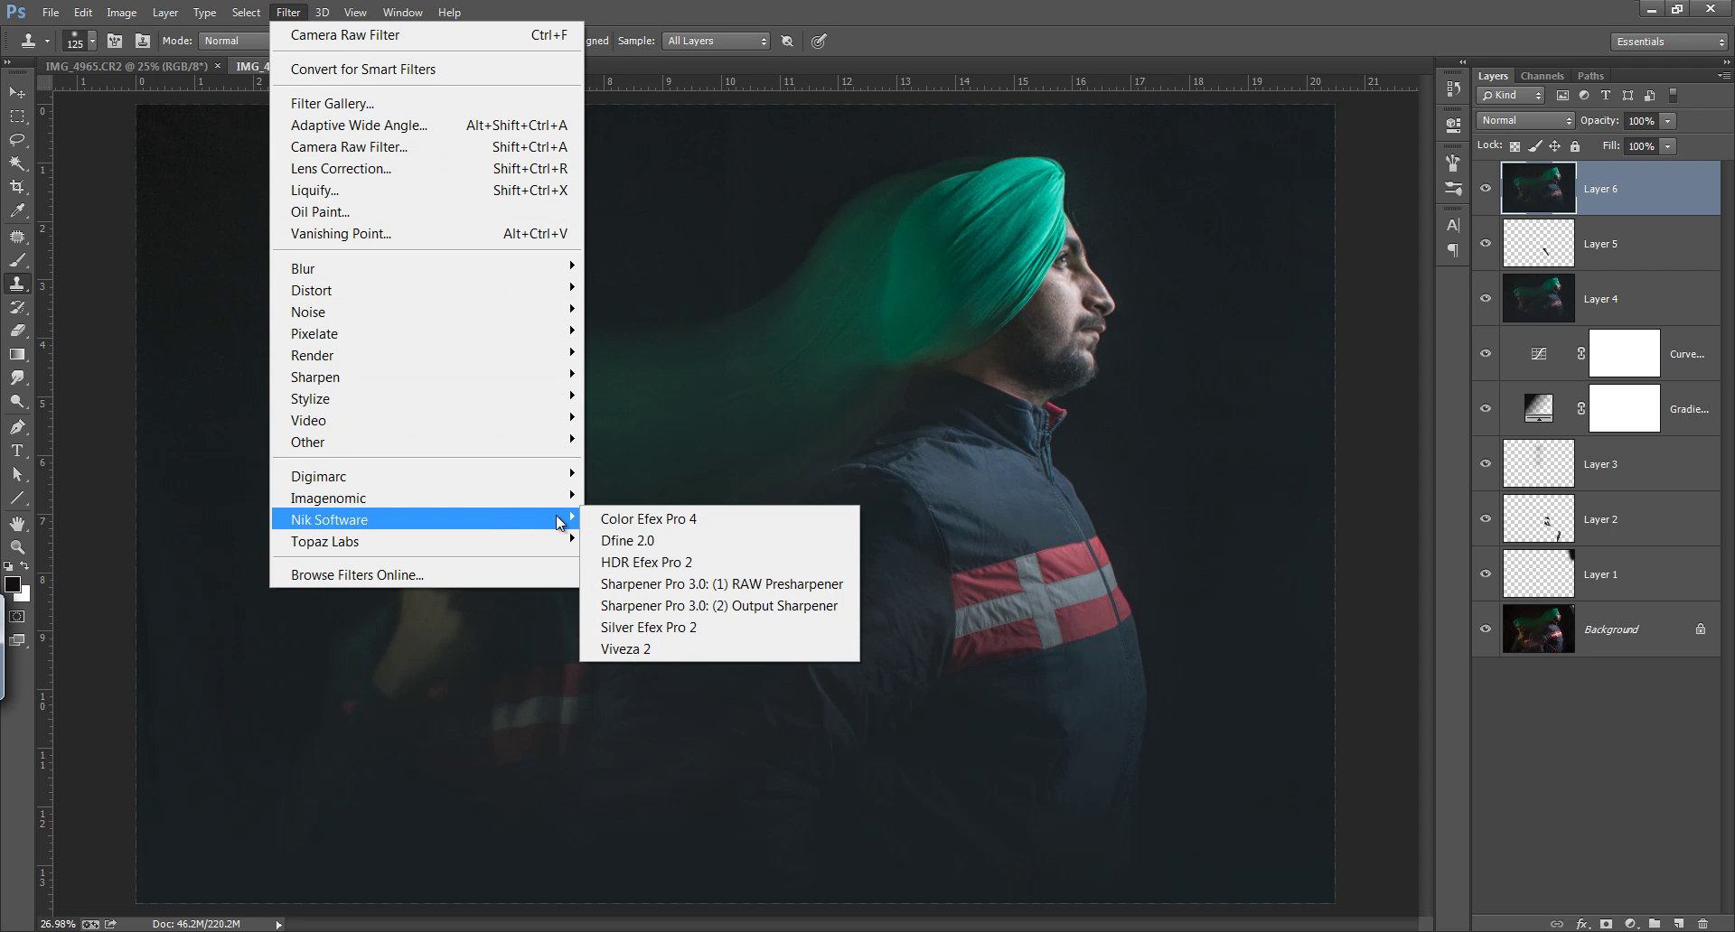
pyautogui.click(675, 522)
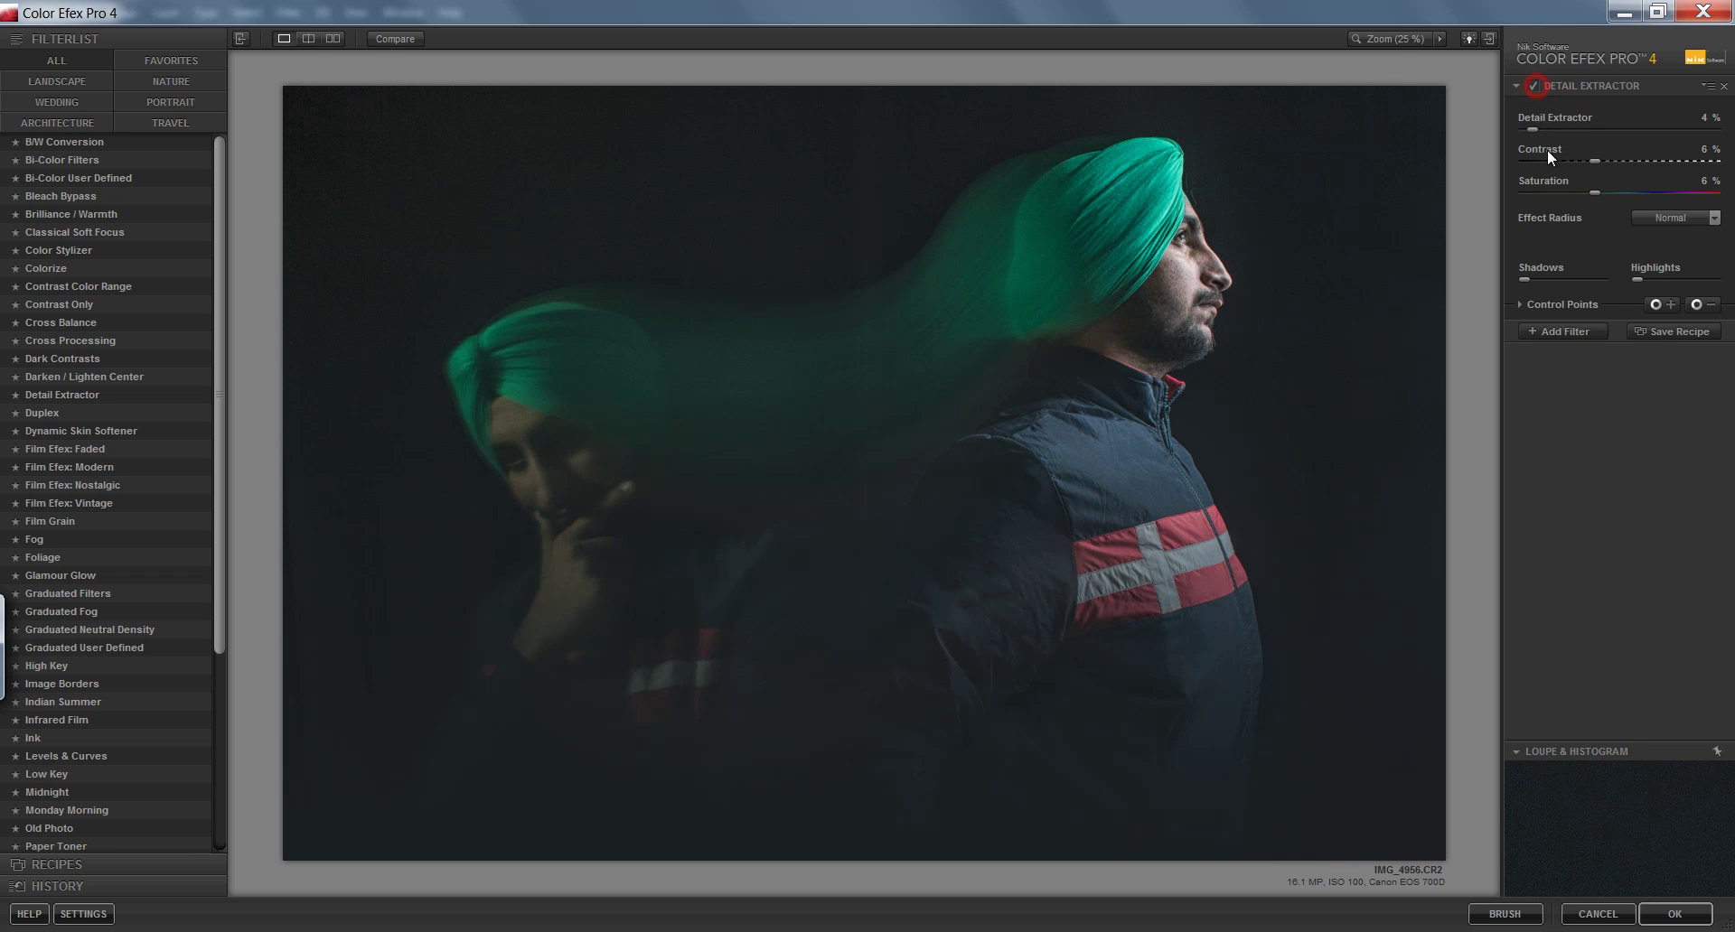
pyautogui.click(1556, 332)
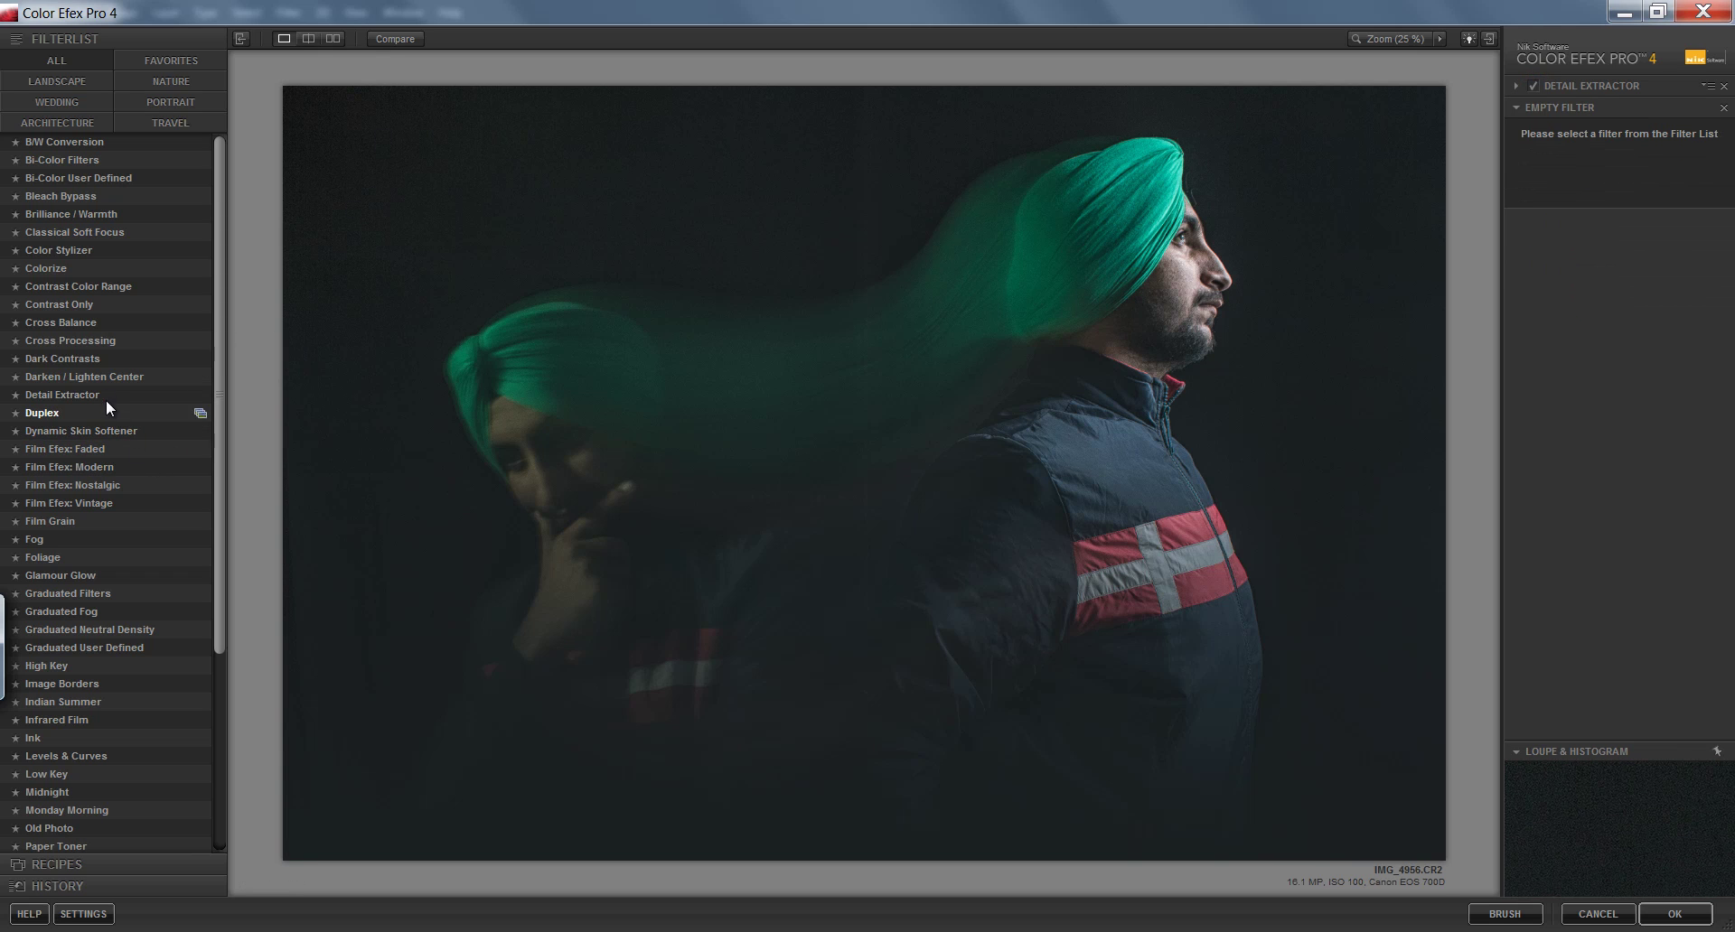
pyautogui.click(91, 339)
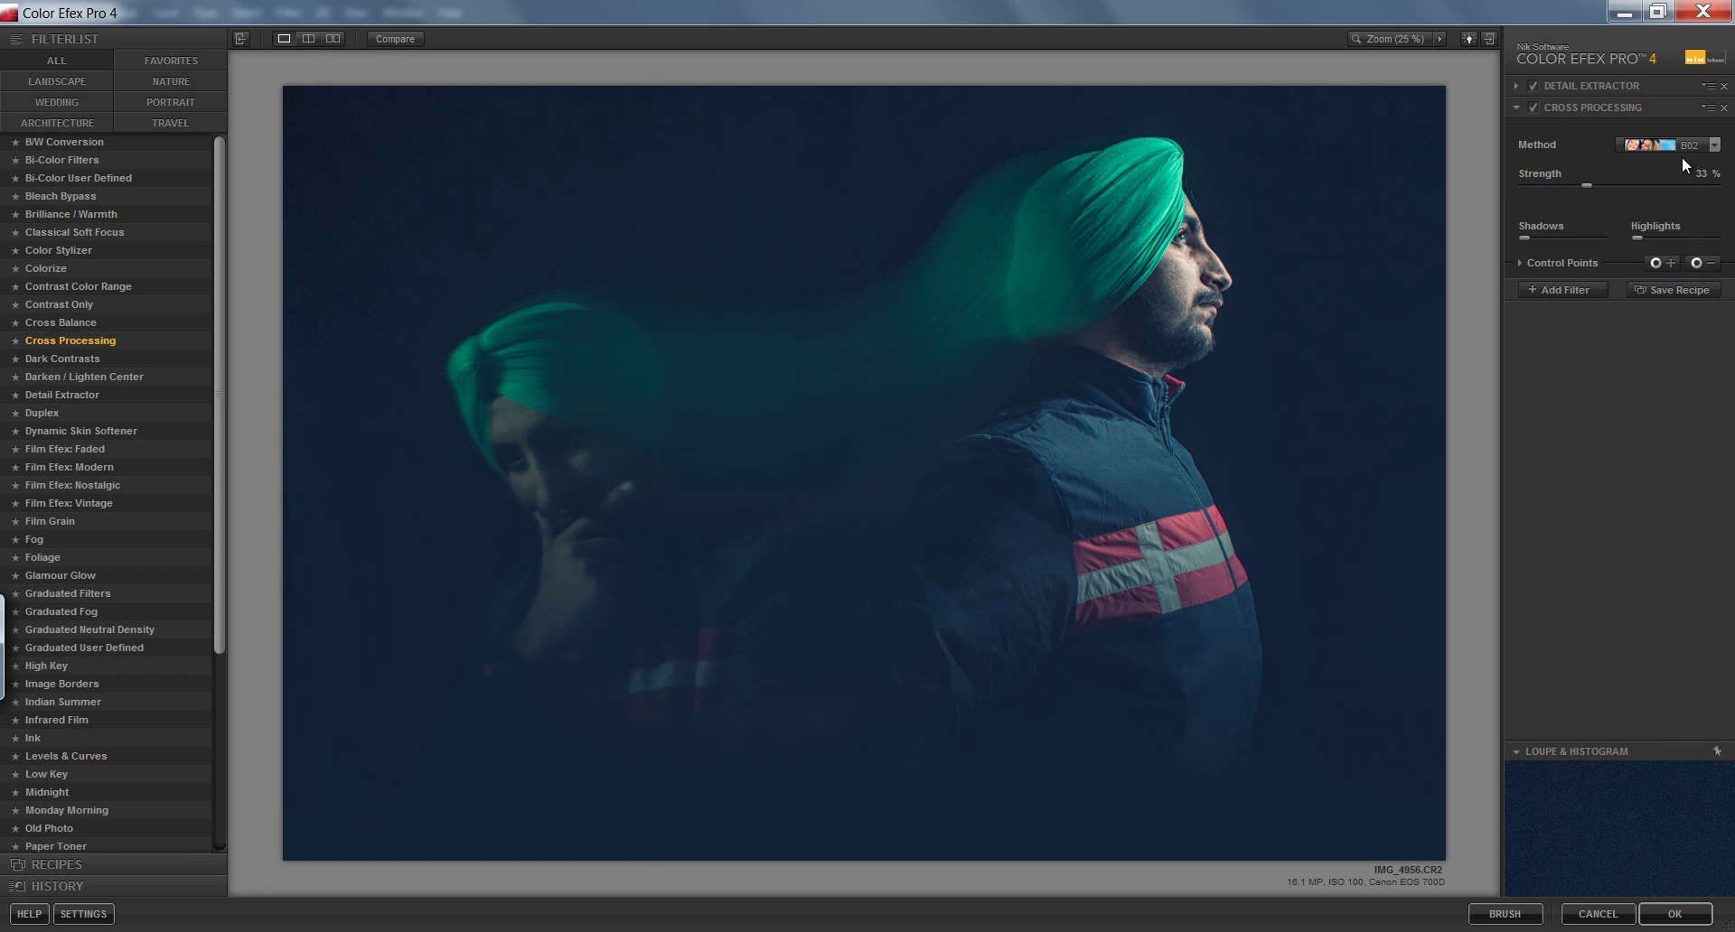
pyautogui.click(1681, 157)
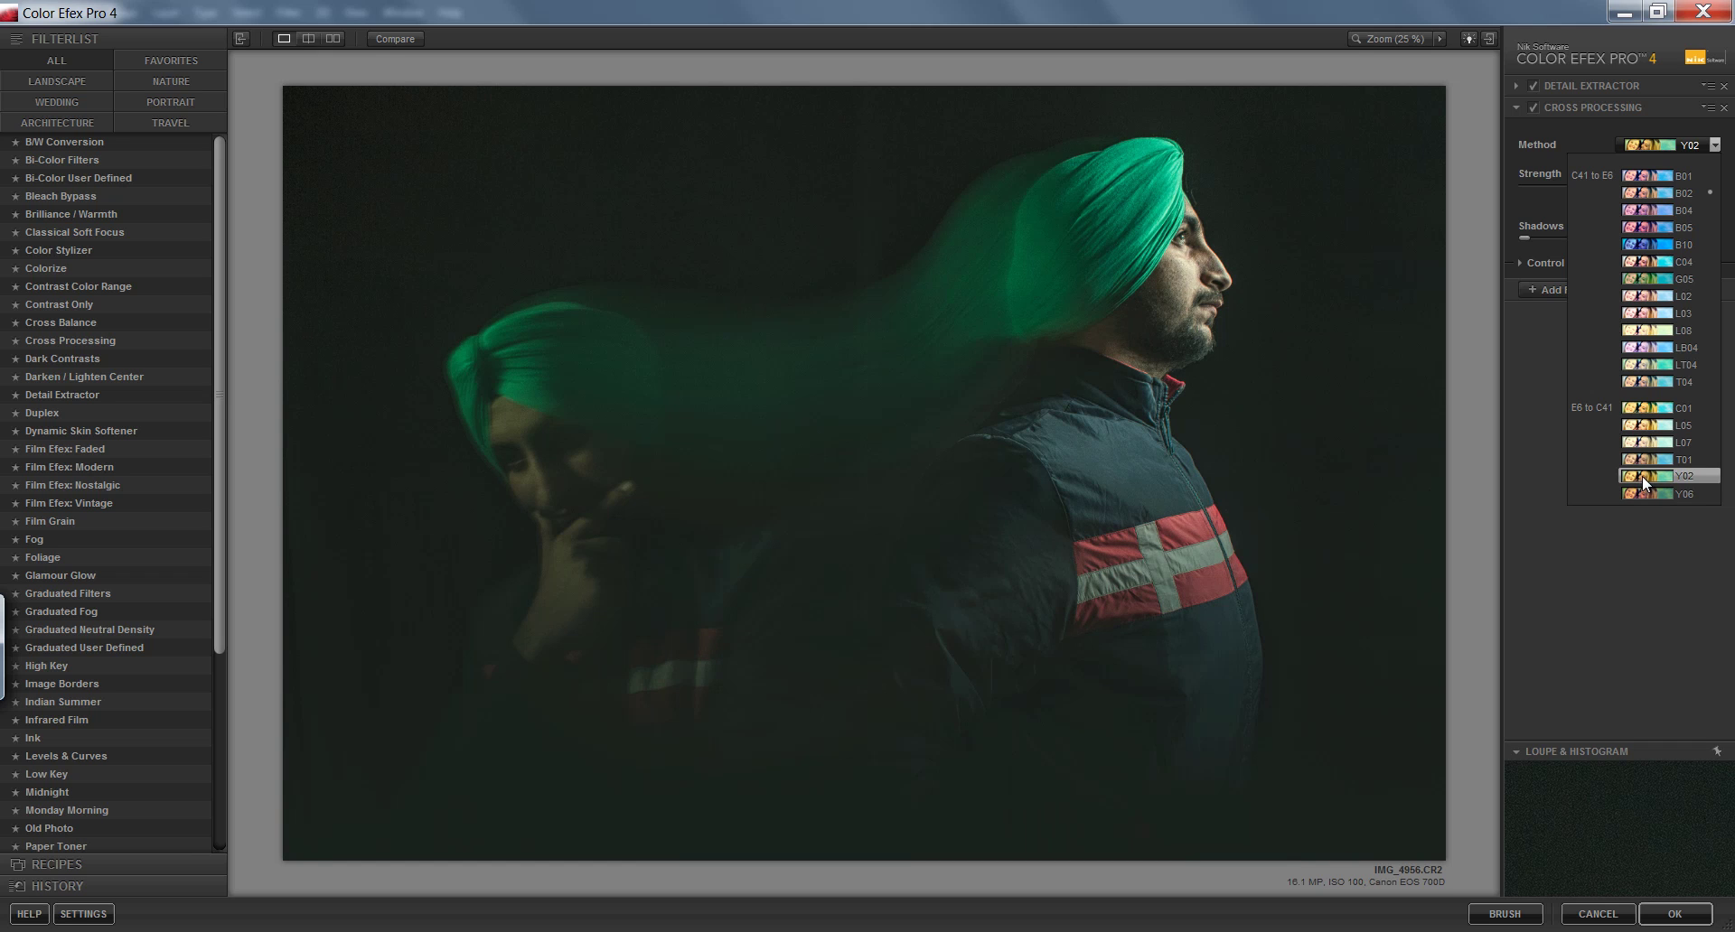
pyautogui.click(1642, 474)
pyautogui.click(1671, 914)
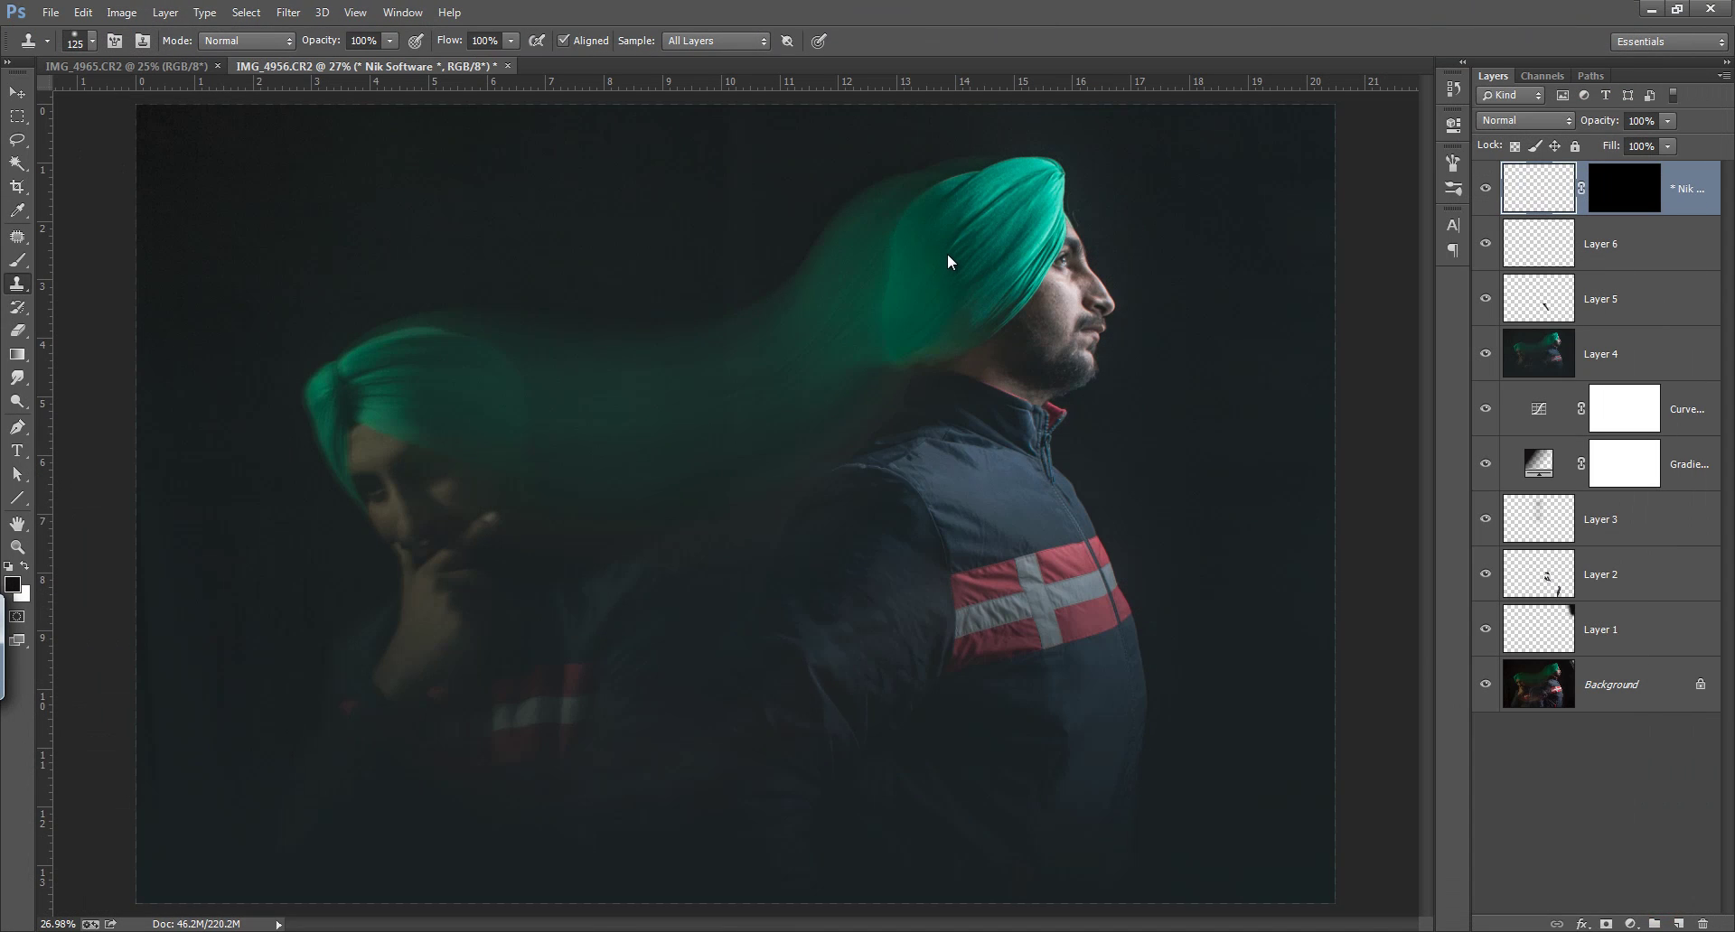